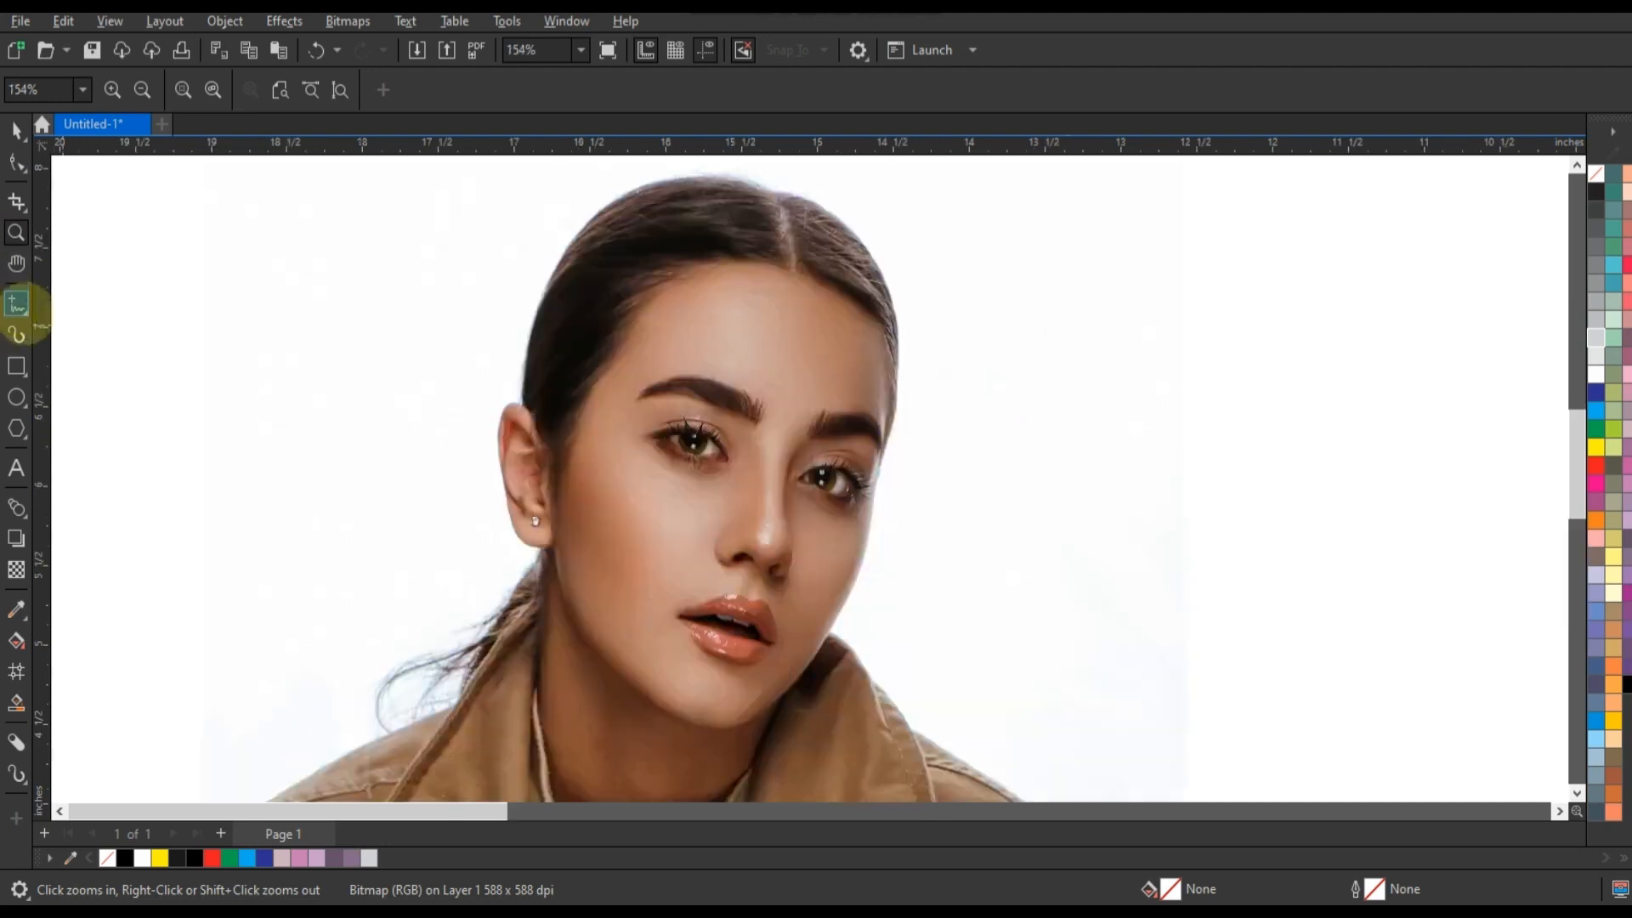
# - Activate the Pen tool with an outline width of 2.0 pt
pyautogui.click(19, 307)
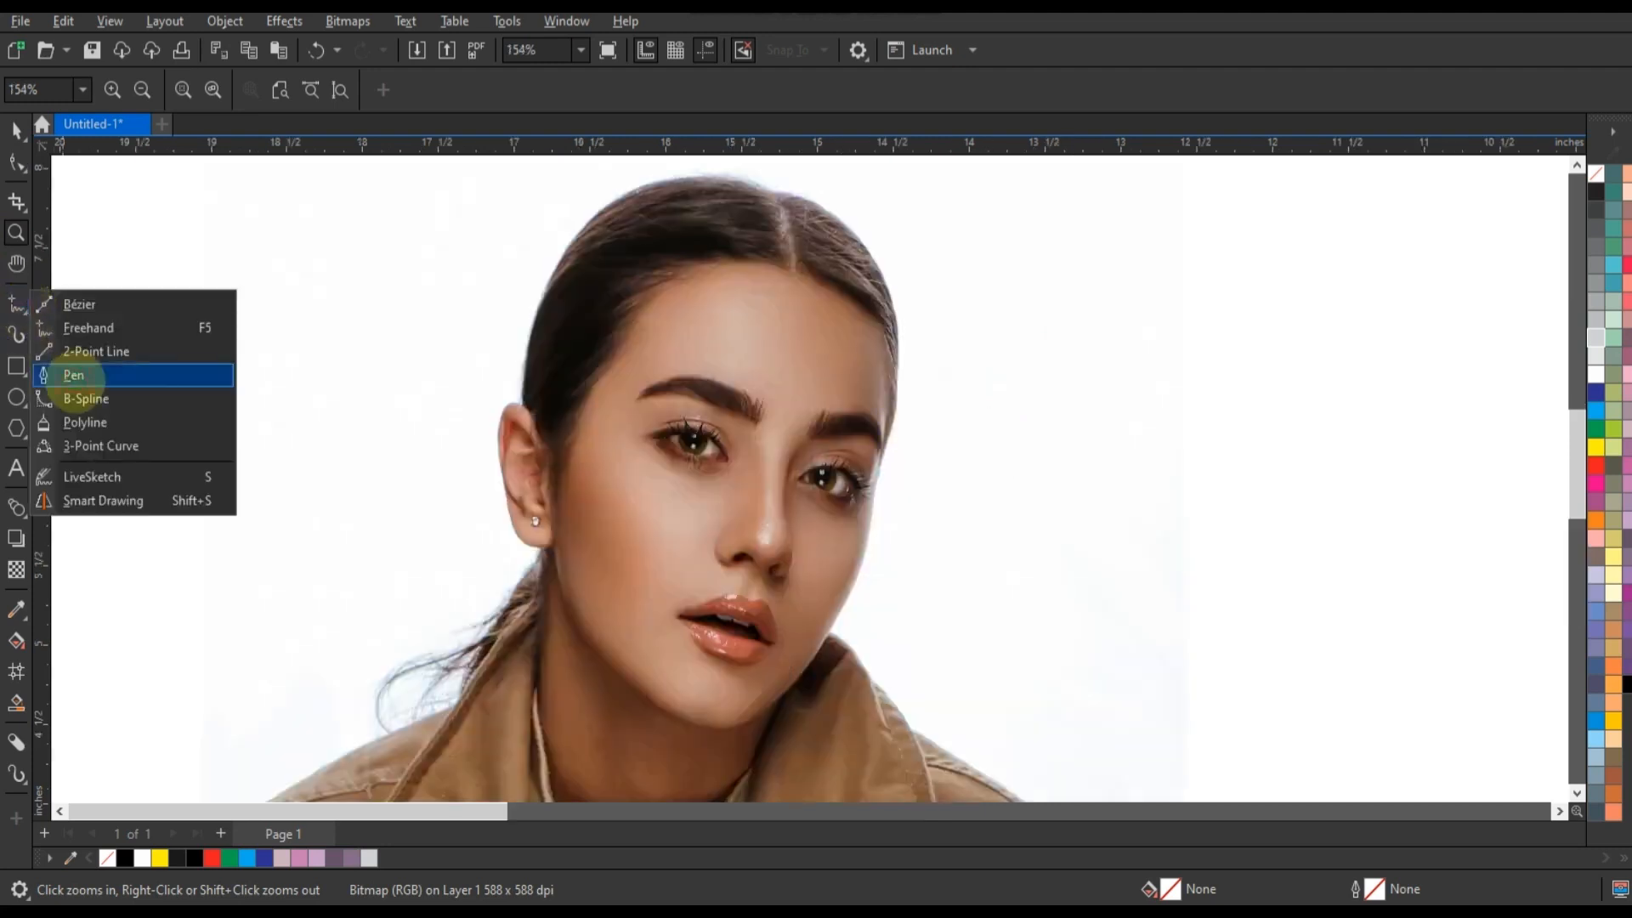
pyautogui.click(73, 375)
pyautogui.click(704, 89)
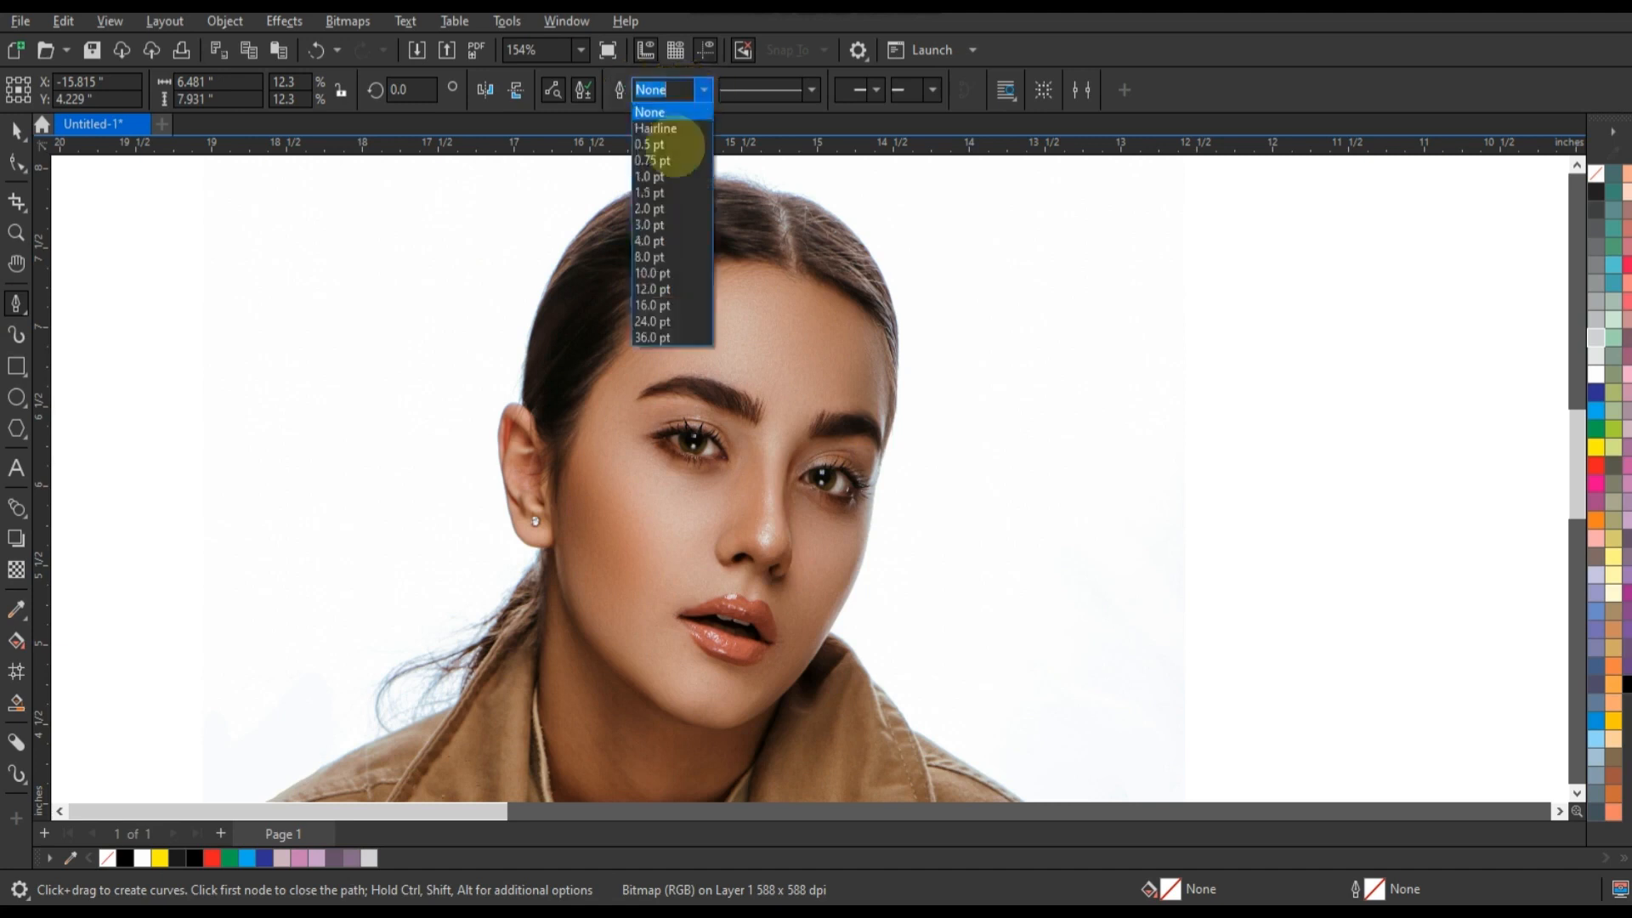
pyautogui.click(652, 208)
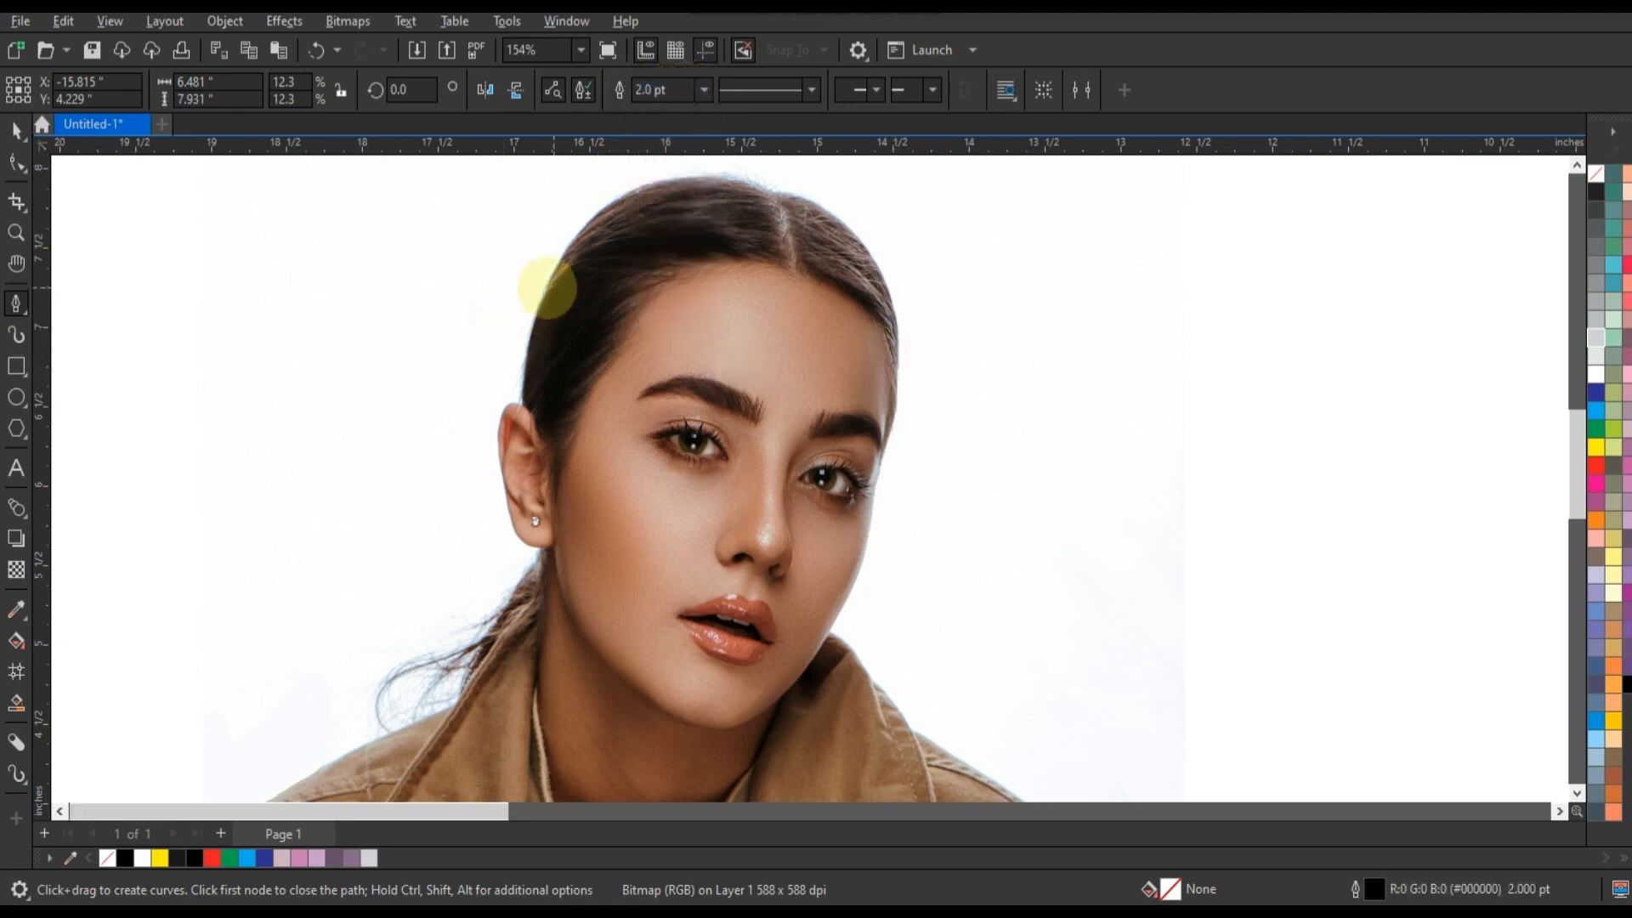
# - Trace the start of a cutout path over the crown of the hair and down the face to the jacket collar
pyautogui.click(547, 287)
pyautogui.click(772, 192)
pyautogui.click(893, 391)
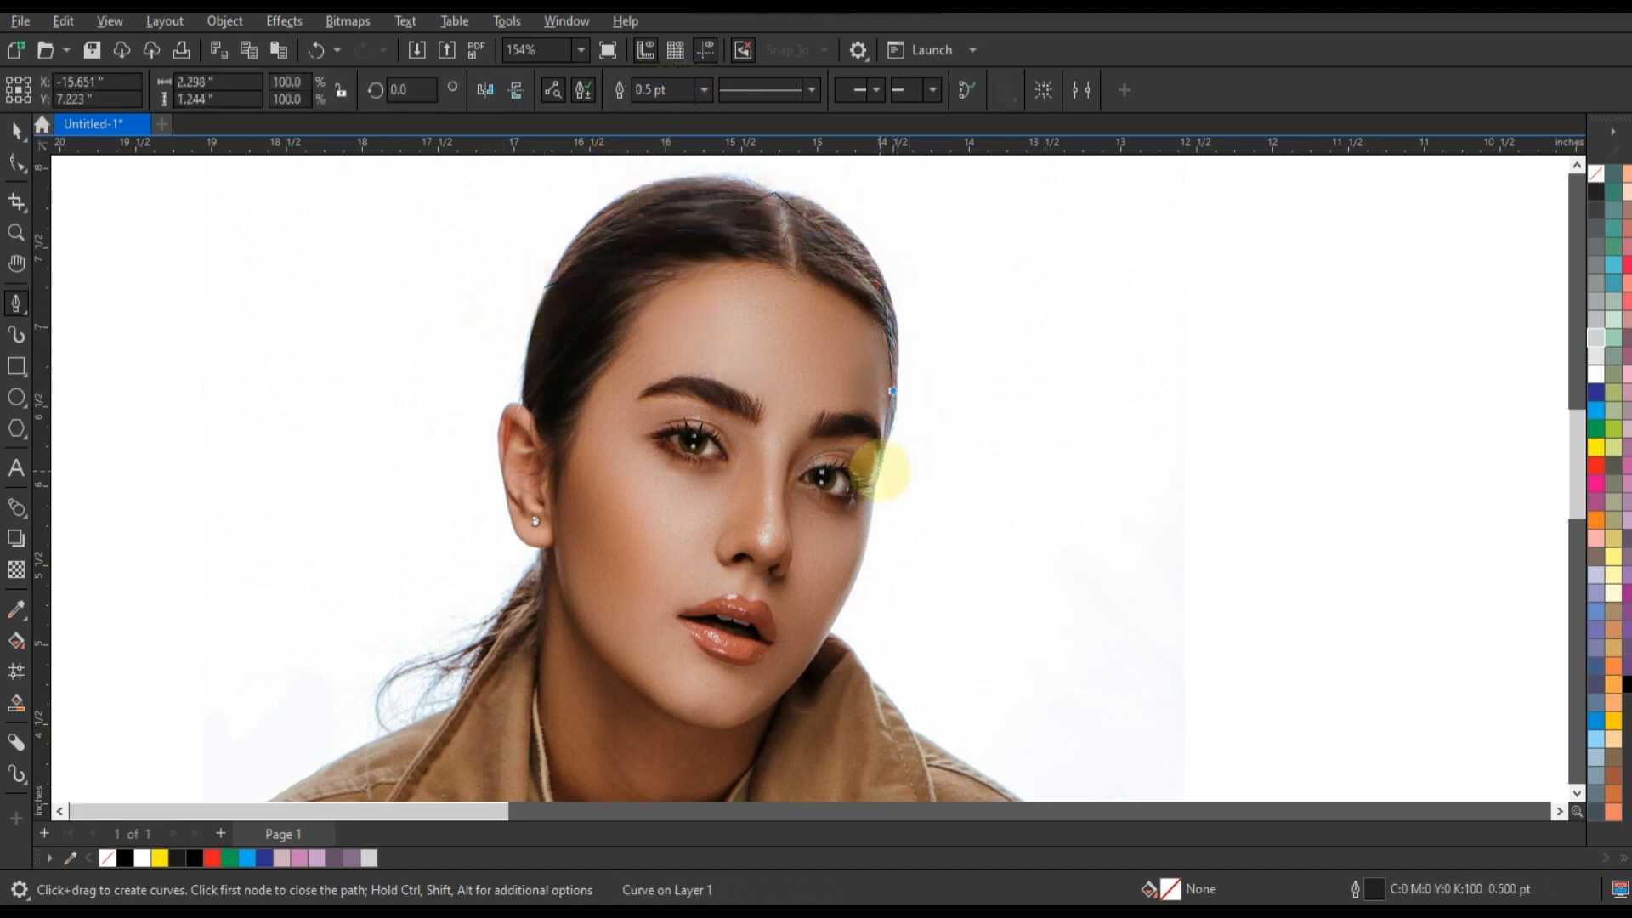
pyautogui.click(869, 676)
pyautogui.scroll(-3, 755, 529)
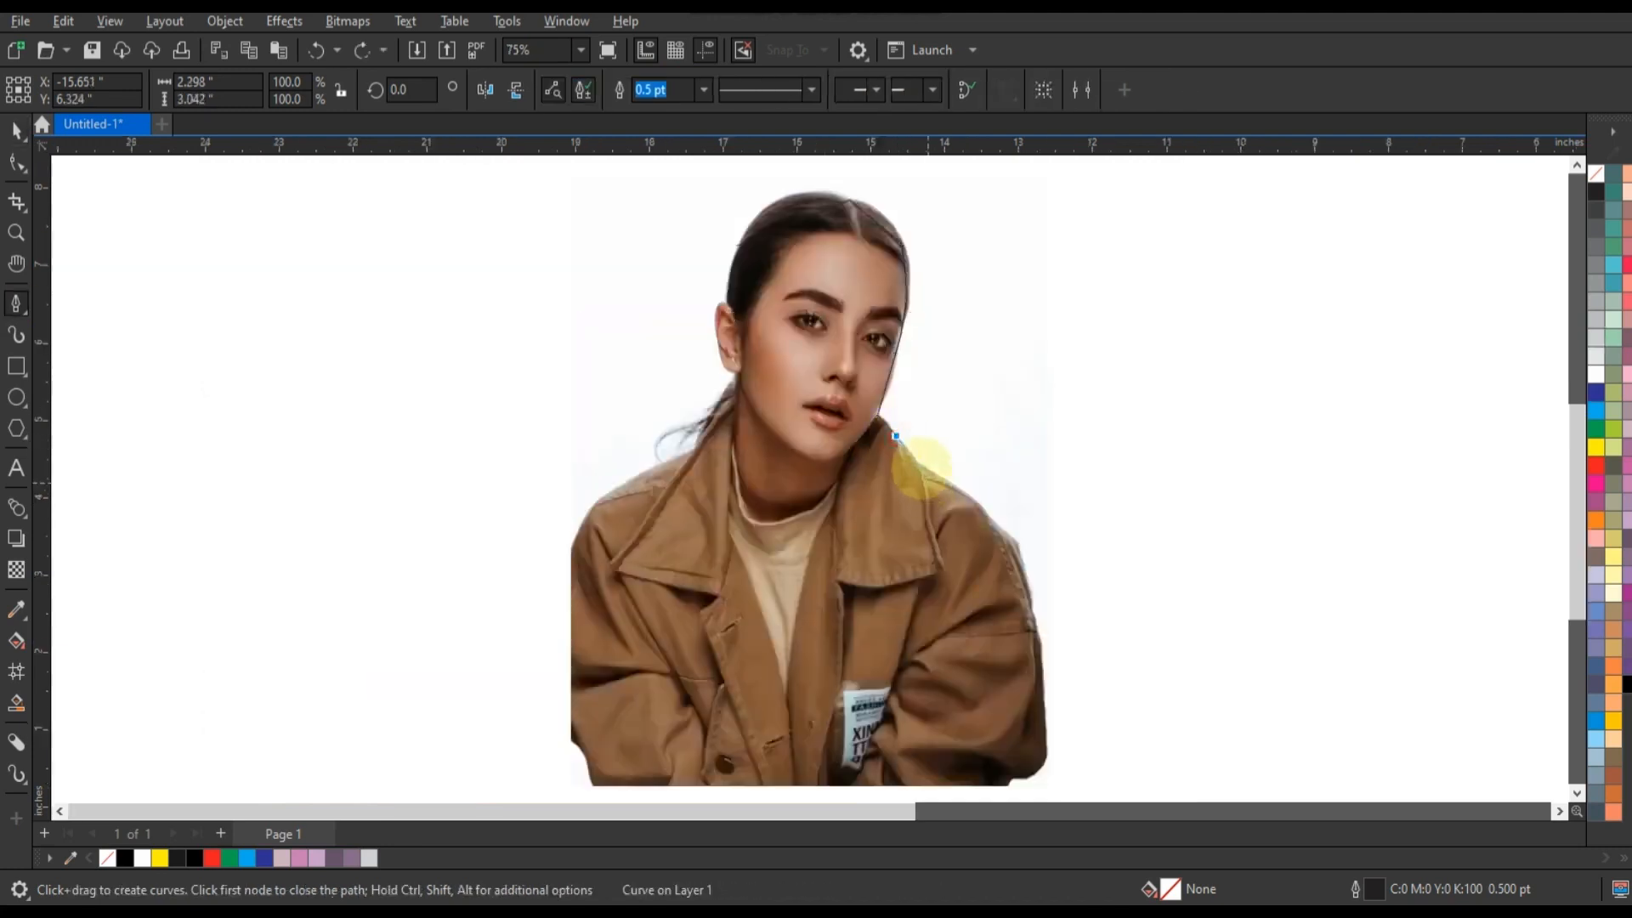
# - Continue the path around the collar on the jacket-label side, down the lapel to a point, and back up into the opposite jacket front
pyautogui.click(923, 467)
pyautogui.click(939, 576)
pyautogui.click(837, 685)
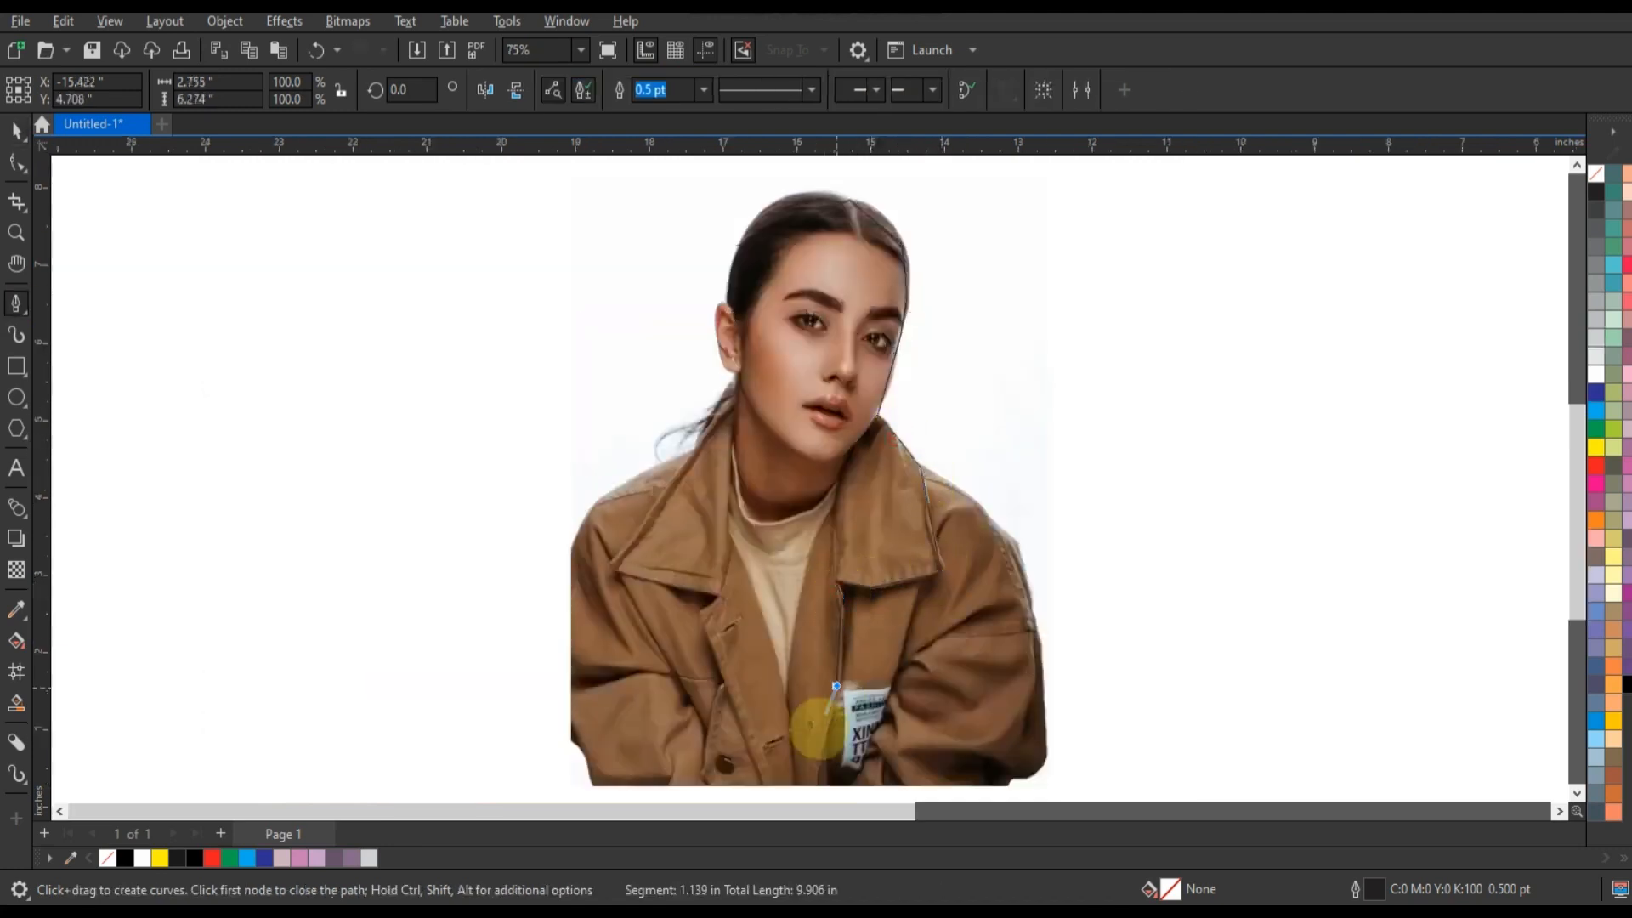
pyautogui.click(787, 784)
pyautogui.click(727, 712)
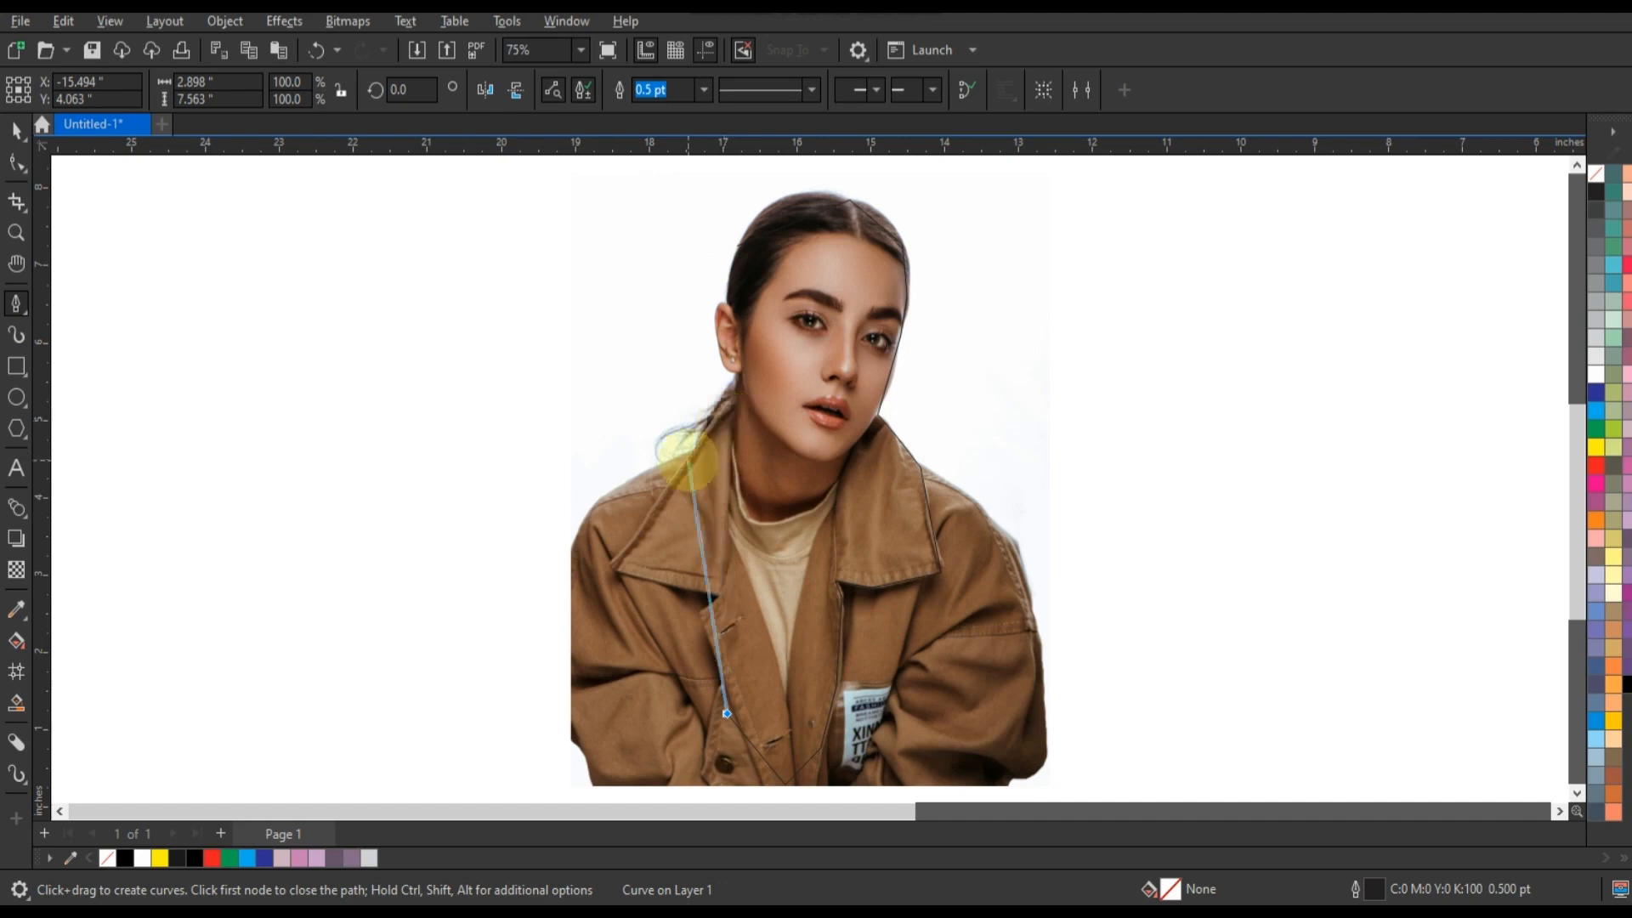
# - Close the cutout path by tracing up the ponytail-side collar, neck, ear and hair to the starting node
pyautogui.click(691, 467)
pyautogui.click(704, 436)
pyautogui.click(730, 395)
pyautogui.click(737, 371)
pyautogui.click(718, 331)
pyautogui.click(724, 302)
pyautogui.click(738, 247)
# - Select all nodes of the cutout path with the Shape tool and convert its straight segments to curves
pyautogui.click(16, 163)
pyautogui.moveTo(612, 188); pyautogui.dragTo(958, 725)
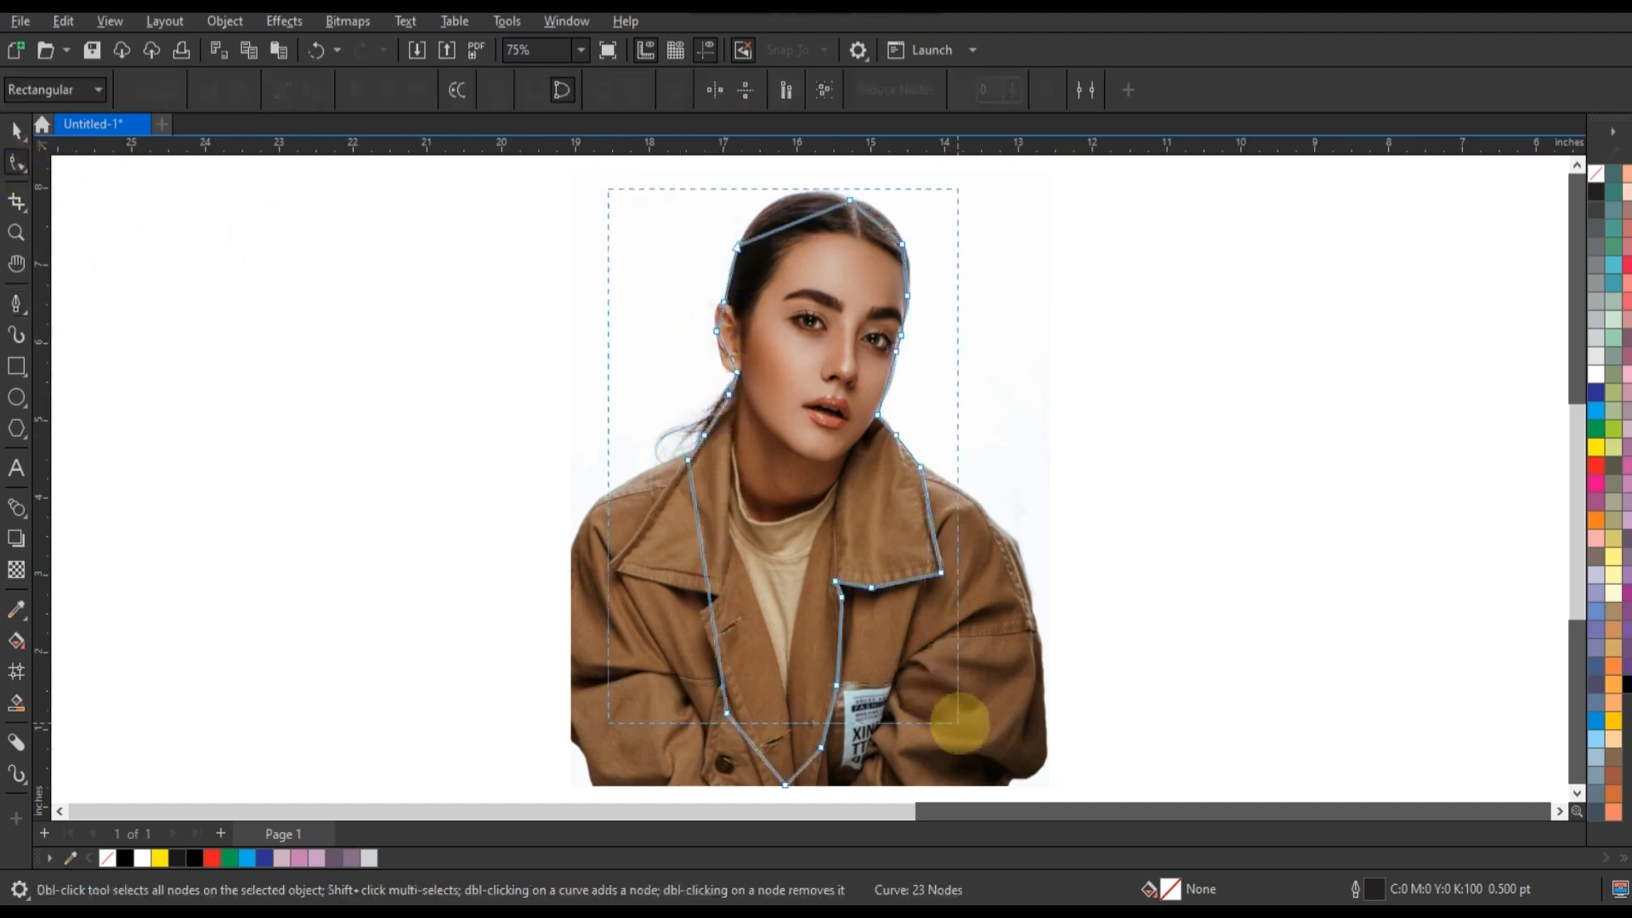
pyautogui.scroll(-1, 653, 352)
pyautogui.moveTo(875, 653); pyautogui.dragTo(914, 718)
pyautogui.click(313, 90)
# - Bend the path segments around the top of the head to follow the rounded edge of the hair
pyautogui.click(16, 232)
pyautogui.moveTo(667, 217); pyautogui.dragTo(959, 348)
pyautogui.click(16, 163)
pyautogui.click(329, 430)
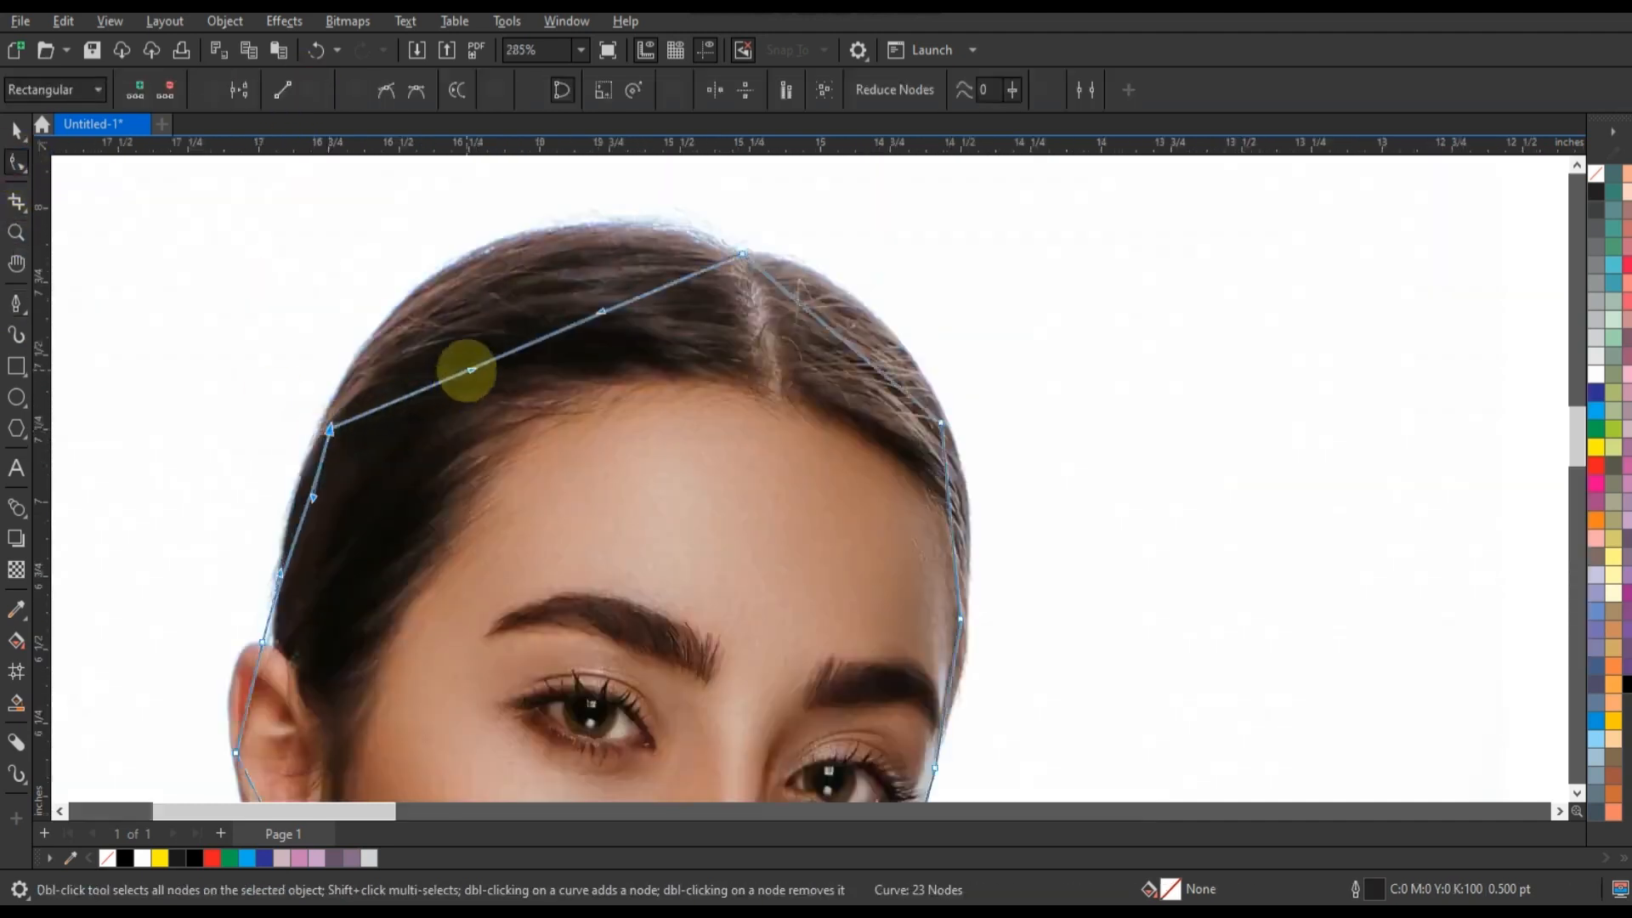
pyautogui.moveTo(467, 372); pyautogui.dragTo(387, 290)
pyautogui.moveTo(604, 313); pyautogui.dragTo(518, 241)
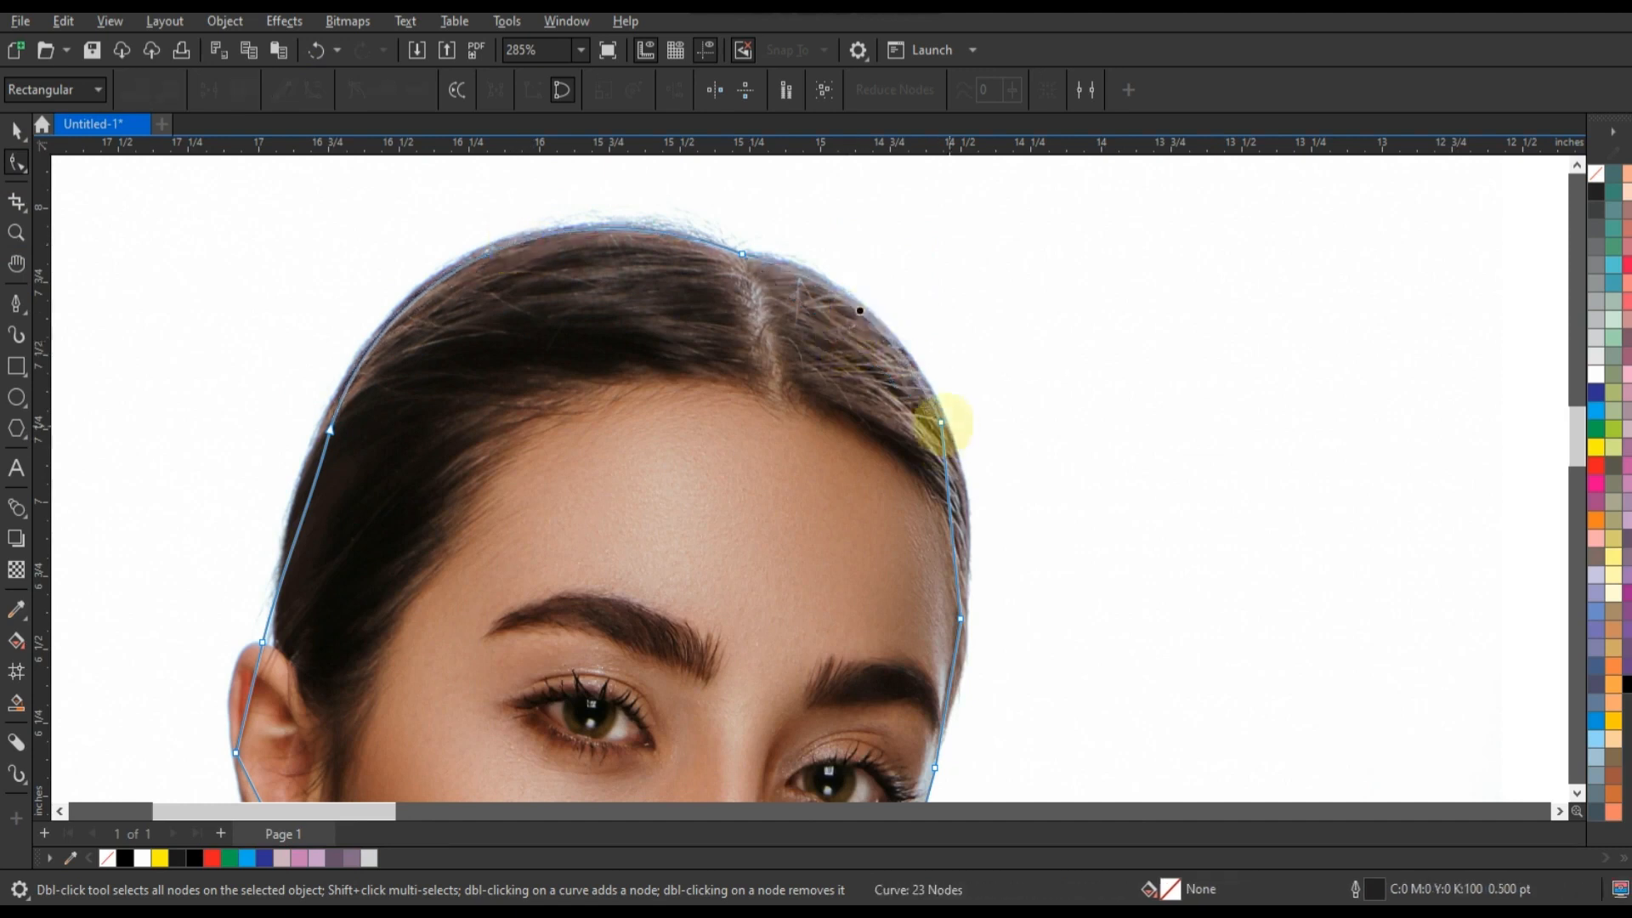
pyautogui.moveTo(950, 512); pyautogui.dragTo(968, 527)
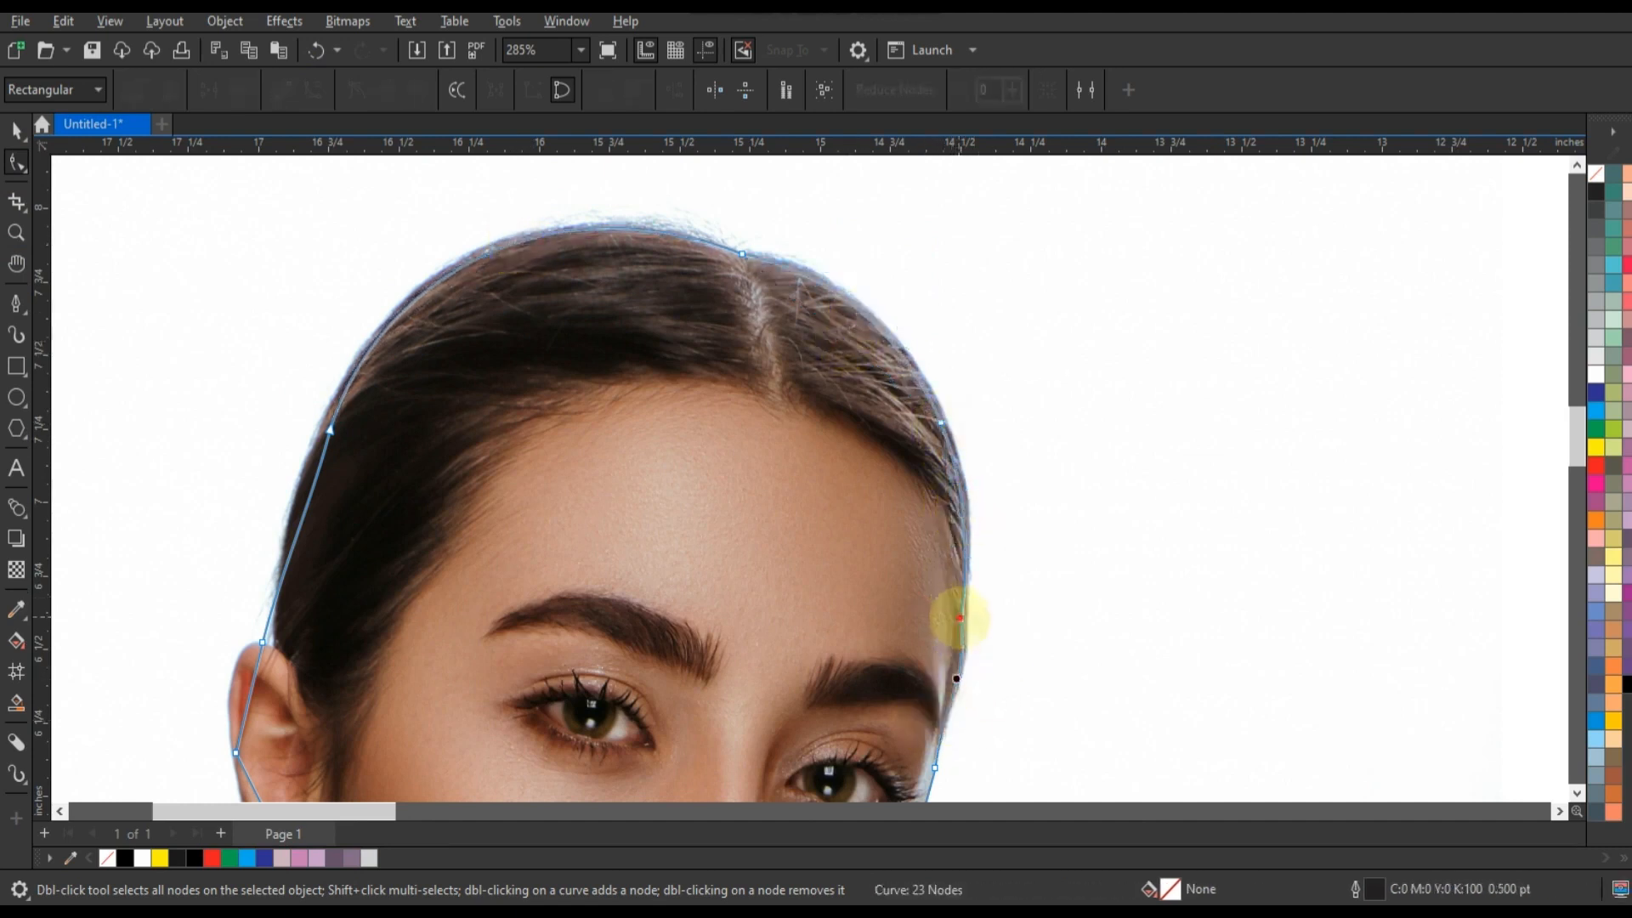
# - Shape the path segments along the ponytail-side hair and the ear down to the earlobe to match their contours
pyautogui.moveTo(263, 643); pyautogui.dragTo(275, 642)
pyautogui.moveTo(293, 573); pyautogui.dragTo(258, 571)
pyautogui.moveTo(314, 497); pyautogui.dragTo(293, 470)
pyautogui.moveTo(275, 642); pyautogui.dragTo(241, 629)
pyautogui.scroll(-4, 242, 718)
pyautogui.scroll(6, 430, 539)
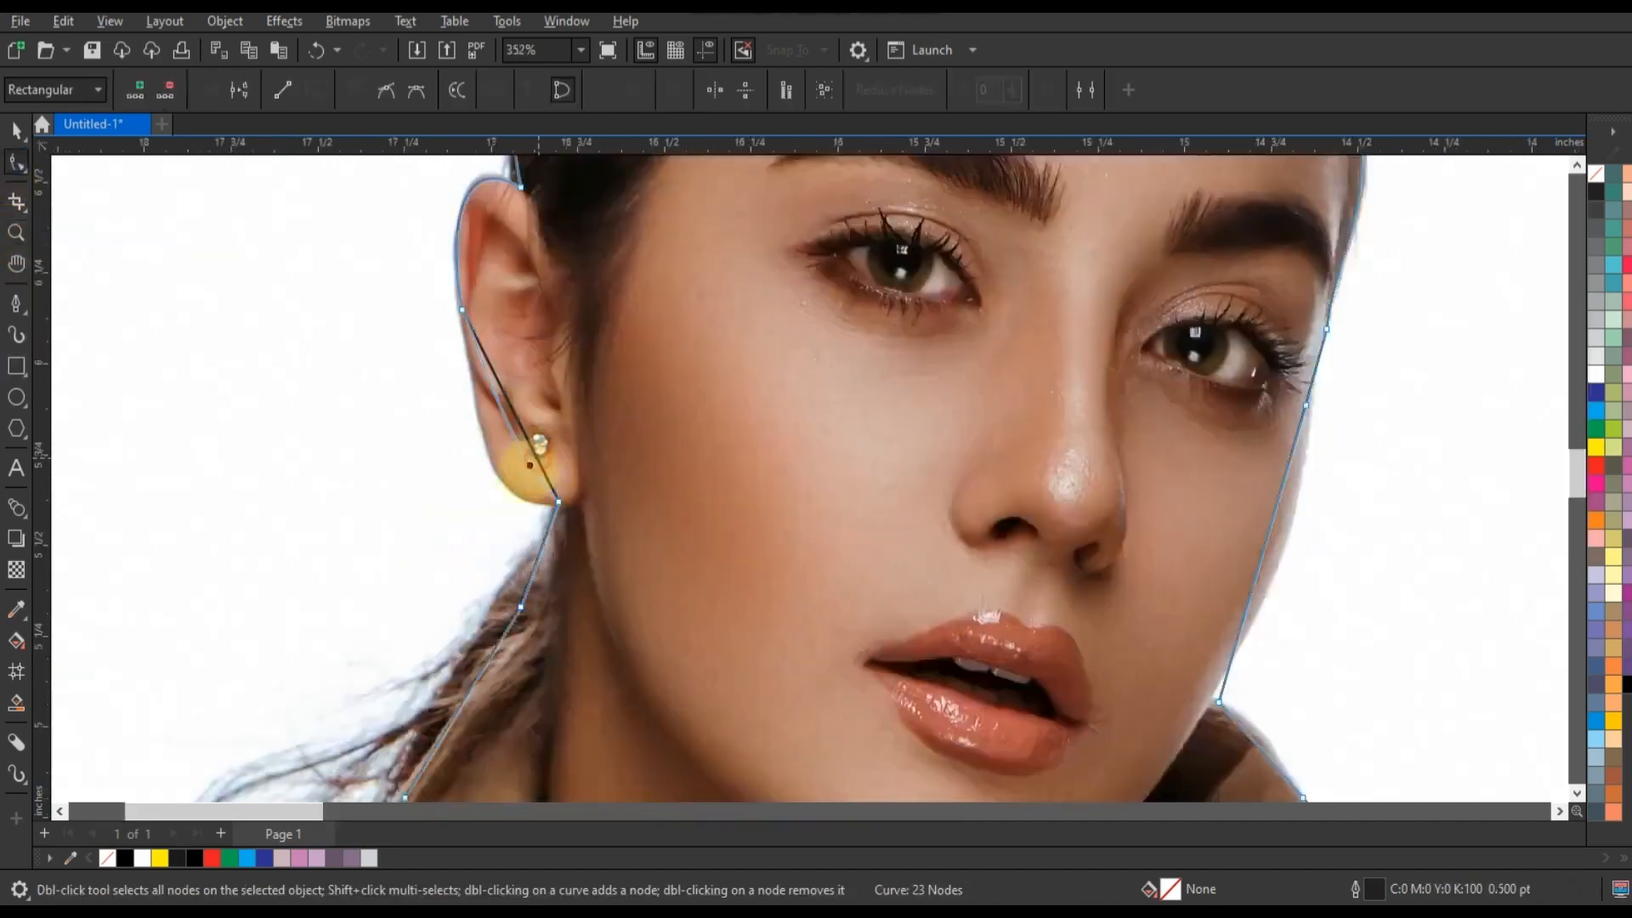
pyautogui.click(511, 483)
# - Fit the remaining path segments to the edges of the cheek, neck and jacket collar
pyautogui.scroll(-4, 547, 627)
pyautogui.click(16, 232)
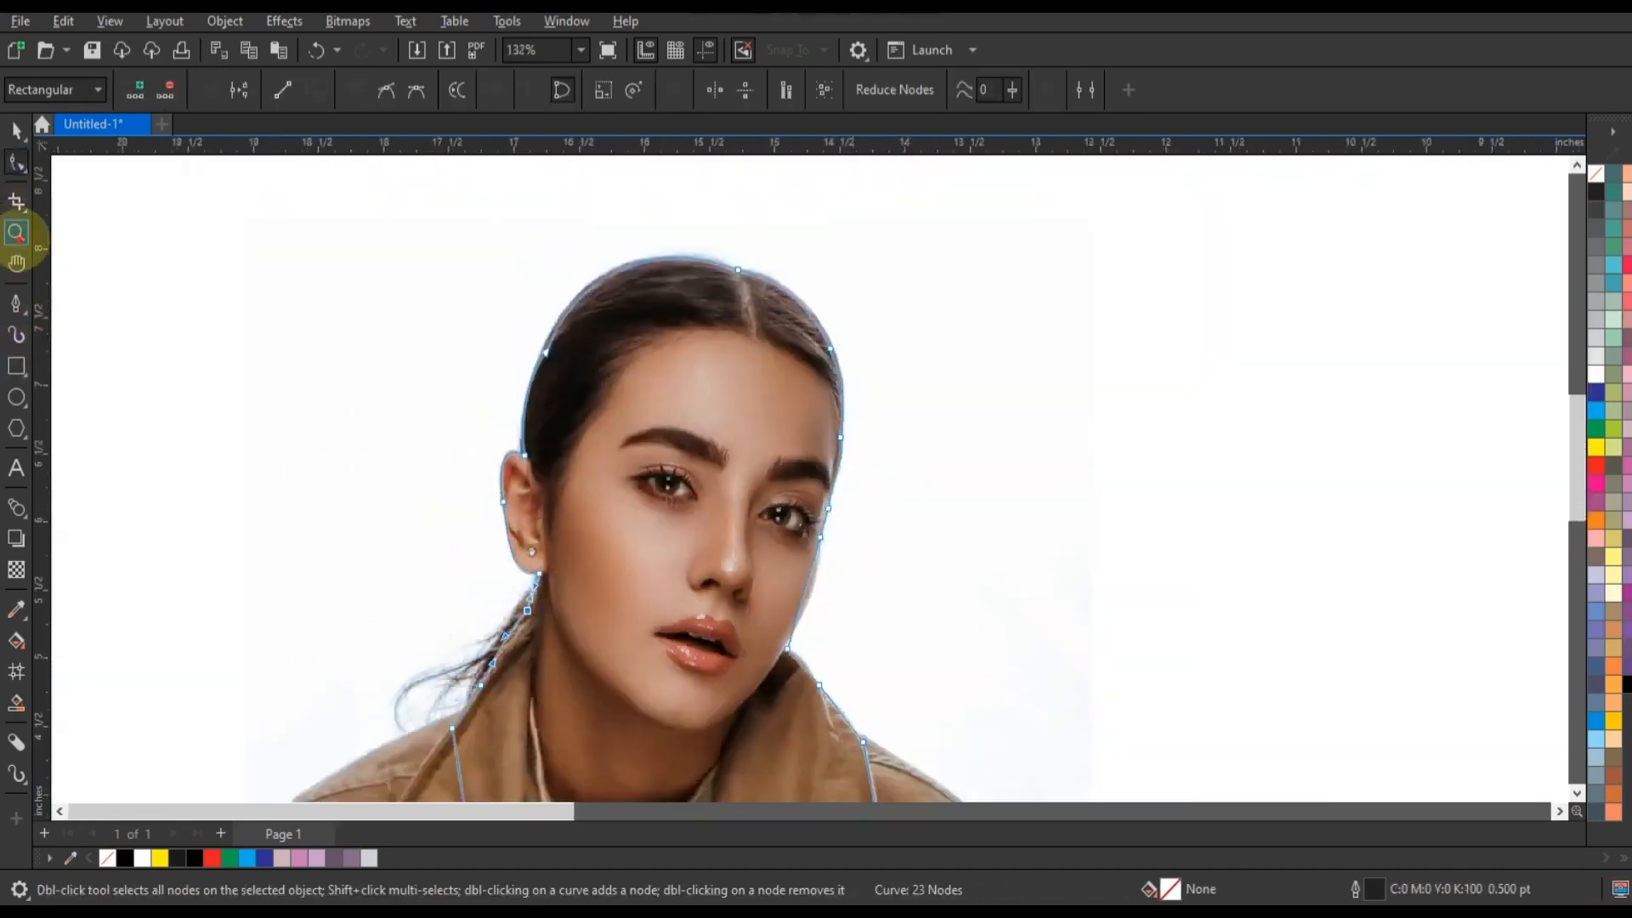
pyautogui.click(839, 349)
pyautogui.moveTo(725, 671); pyautogui.dragTo(720, 665)
pyautogui.moveTo(743, 602); pyautogui.dragTo(754, 596)
pyautogui.moveTo(759, 576); pyautogui.dragTo(766, 584)
pyautogui.moveTo(752, 699); pyautogui.dragTo(757, 698)
pyautogui.click(1577, 794)
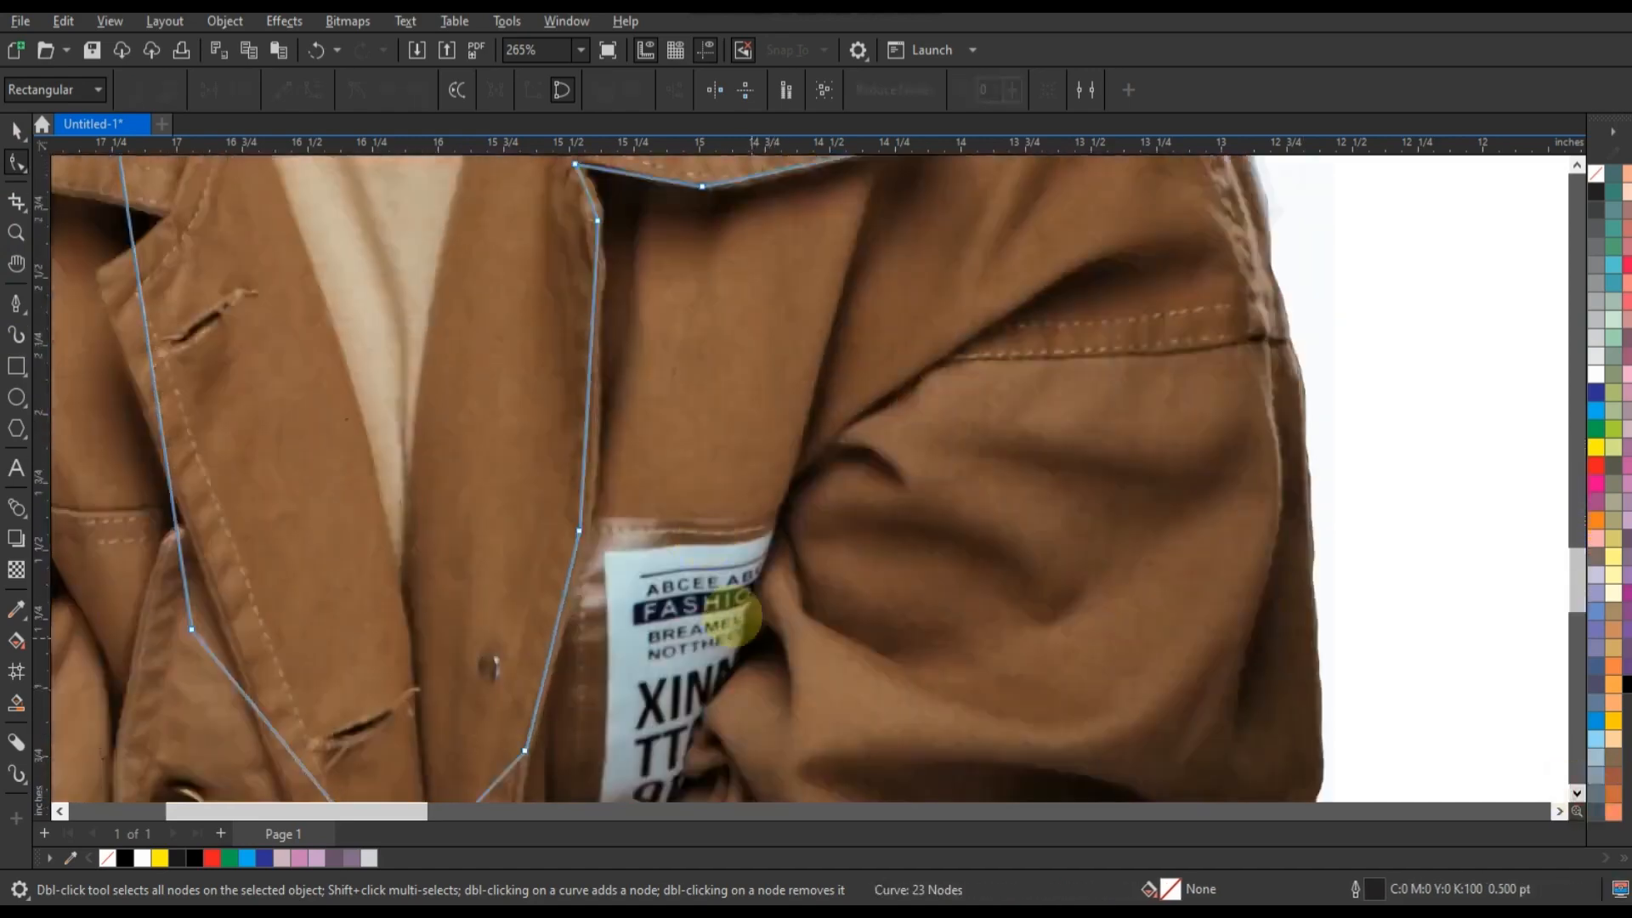
# - Finish node editing, select the portrait photo and convert it to a grayscale bitmap at 300 dpi
pyautogui.scroll(-1, 744, 618)
pyautogui.click(16, 131)
pyautogui.scroll(-2, 873, 656)
pyautogui.press('Escape')
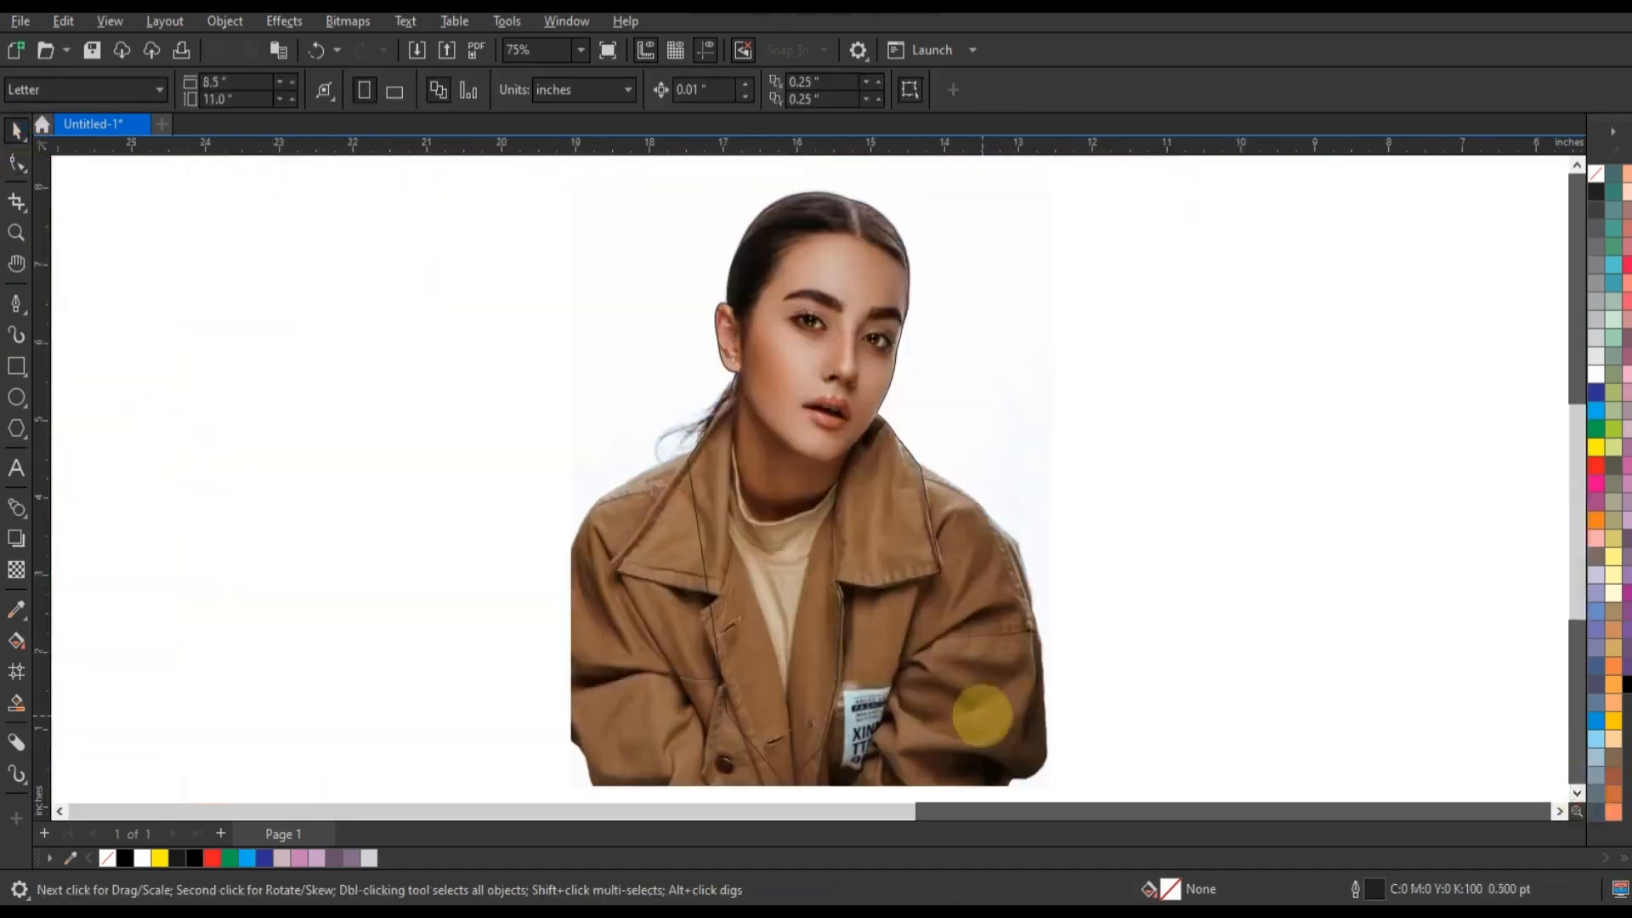
pyautogui.click(982, 715)
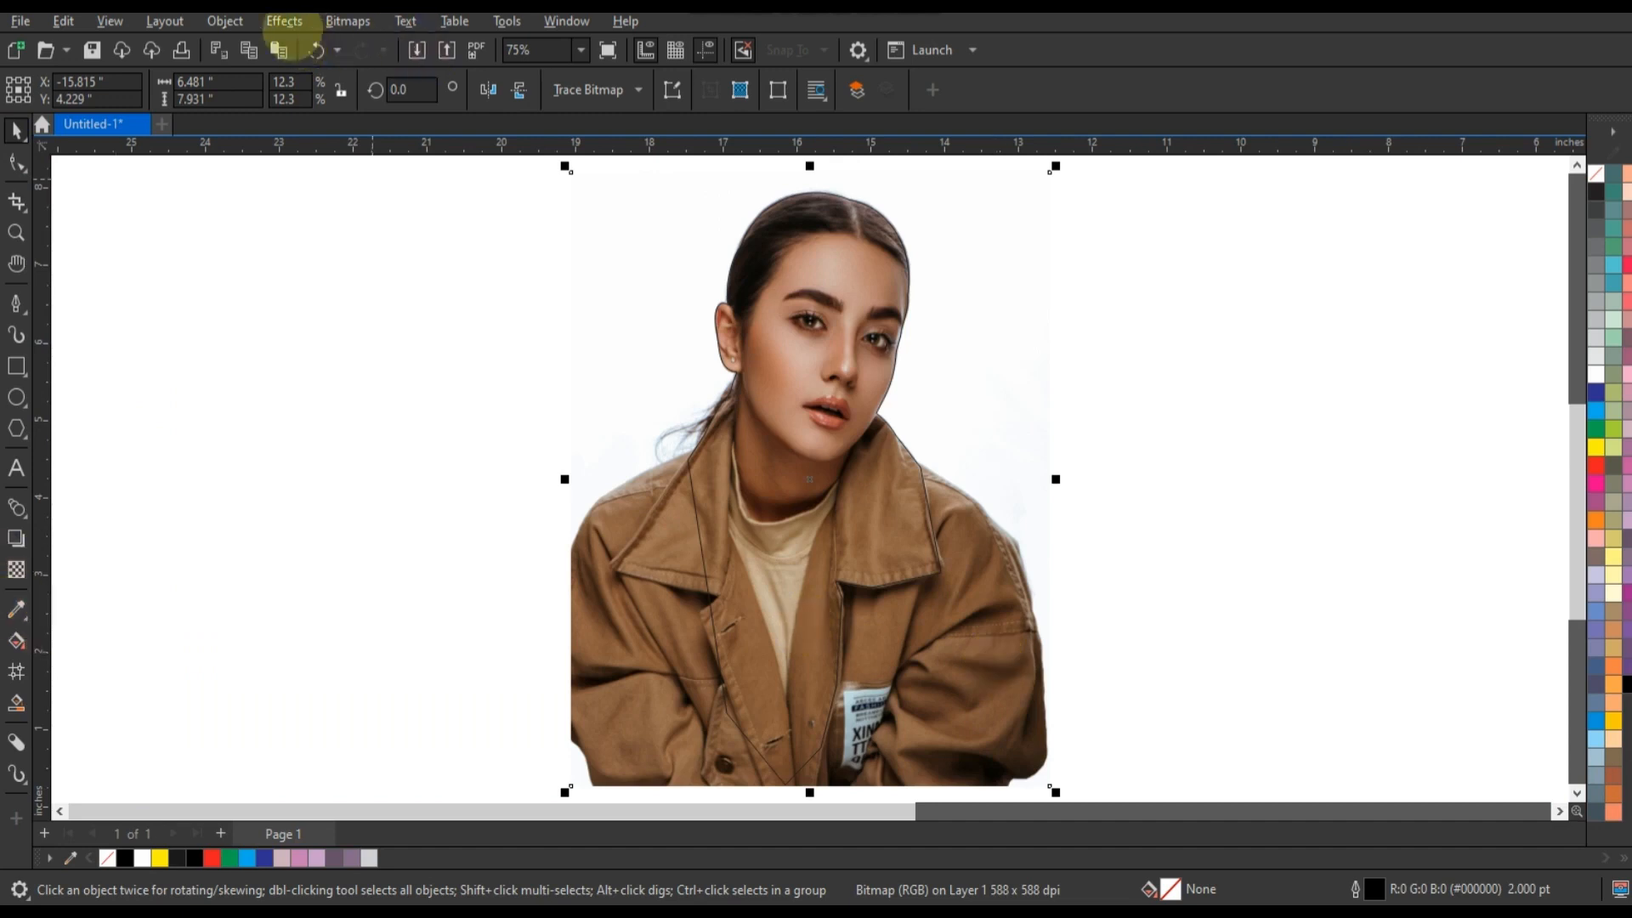
pyautogui.click(374, 51)
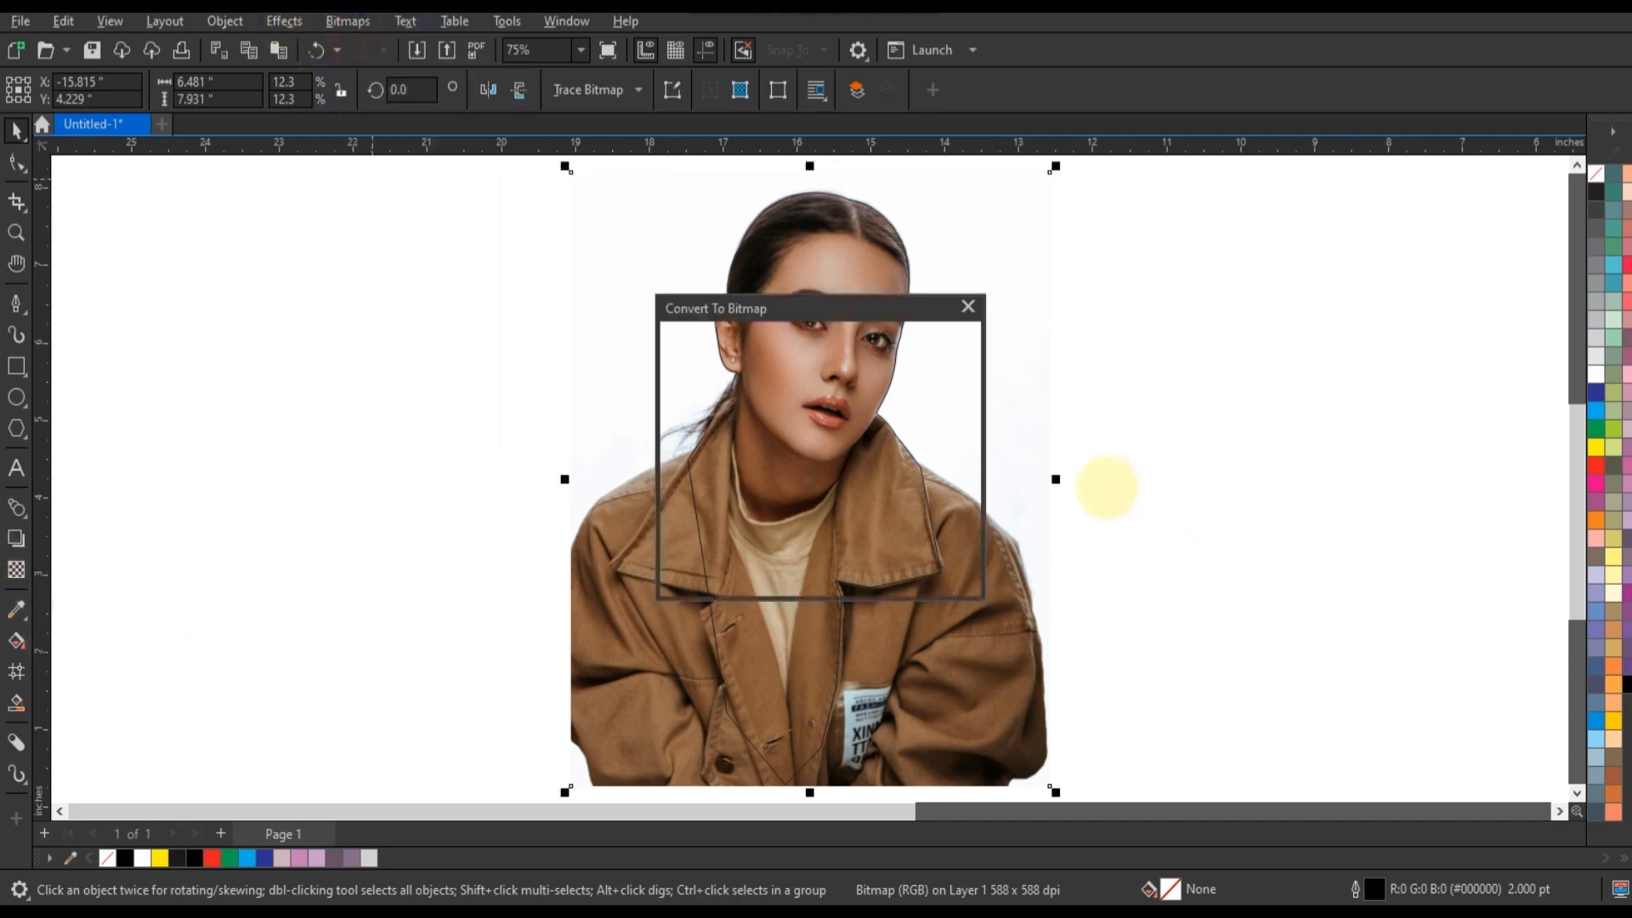
pyautogui.click(837, 578)
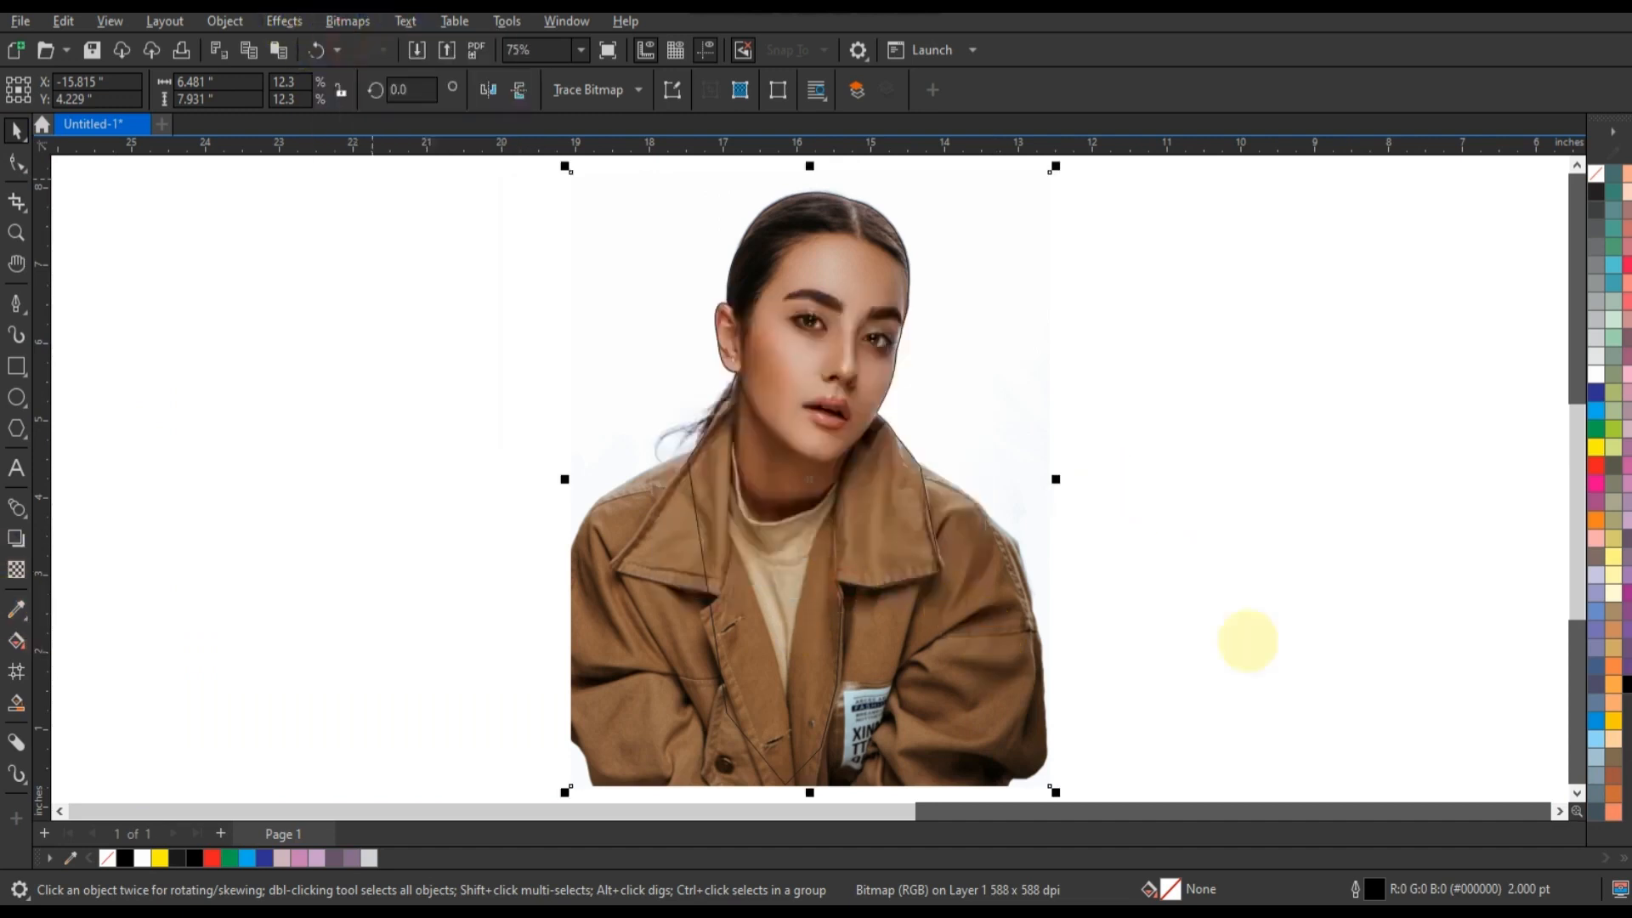
# - PowerClip the grayscale portrait inside the traced path and remove the path's outline
pyautogui.rightClick(978, 664)
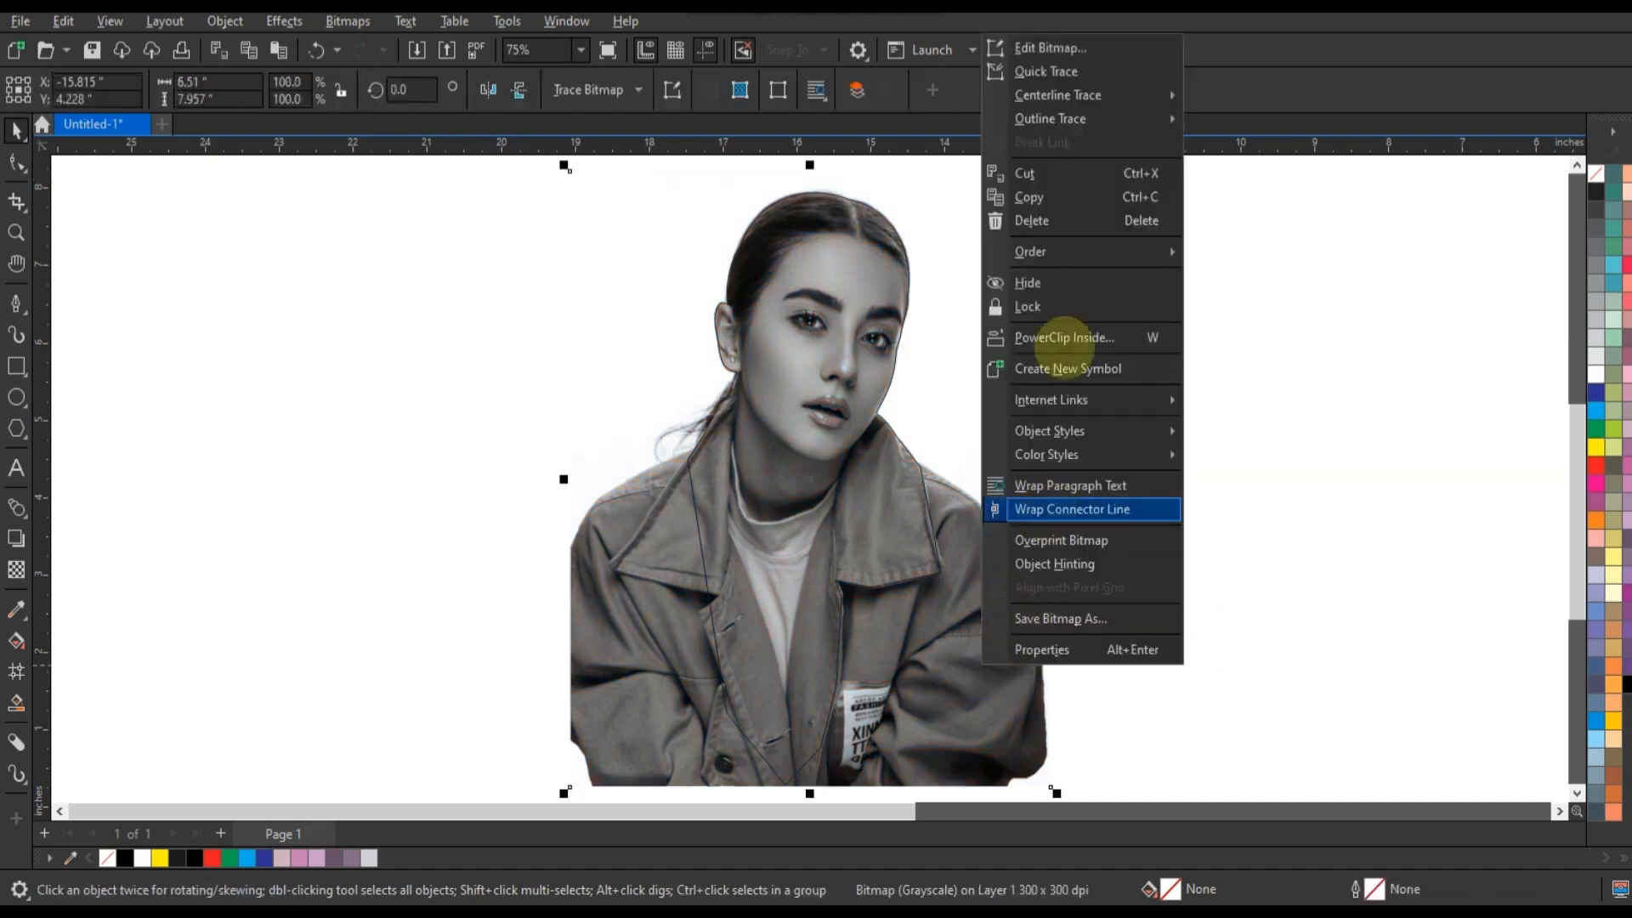
pyautogui.click(1063, 338)
pyautogui.click(906, 442)
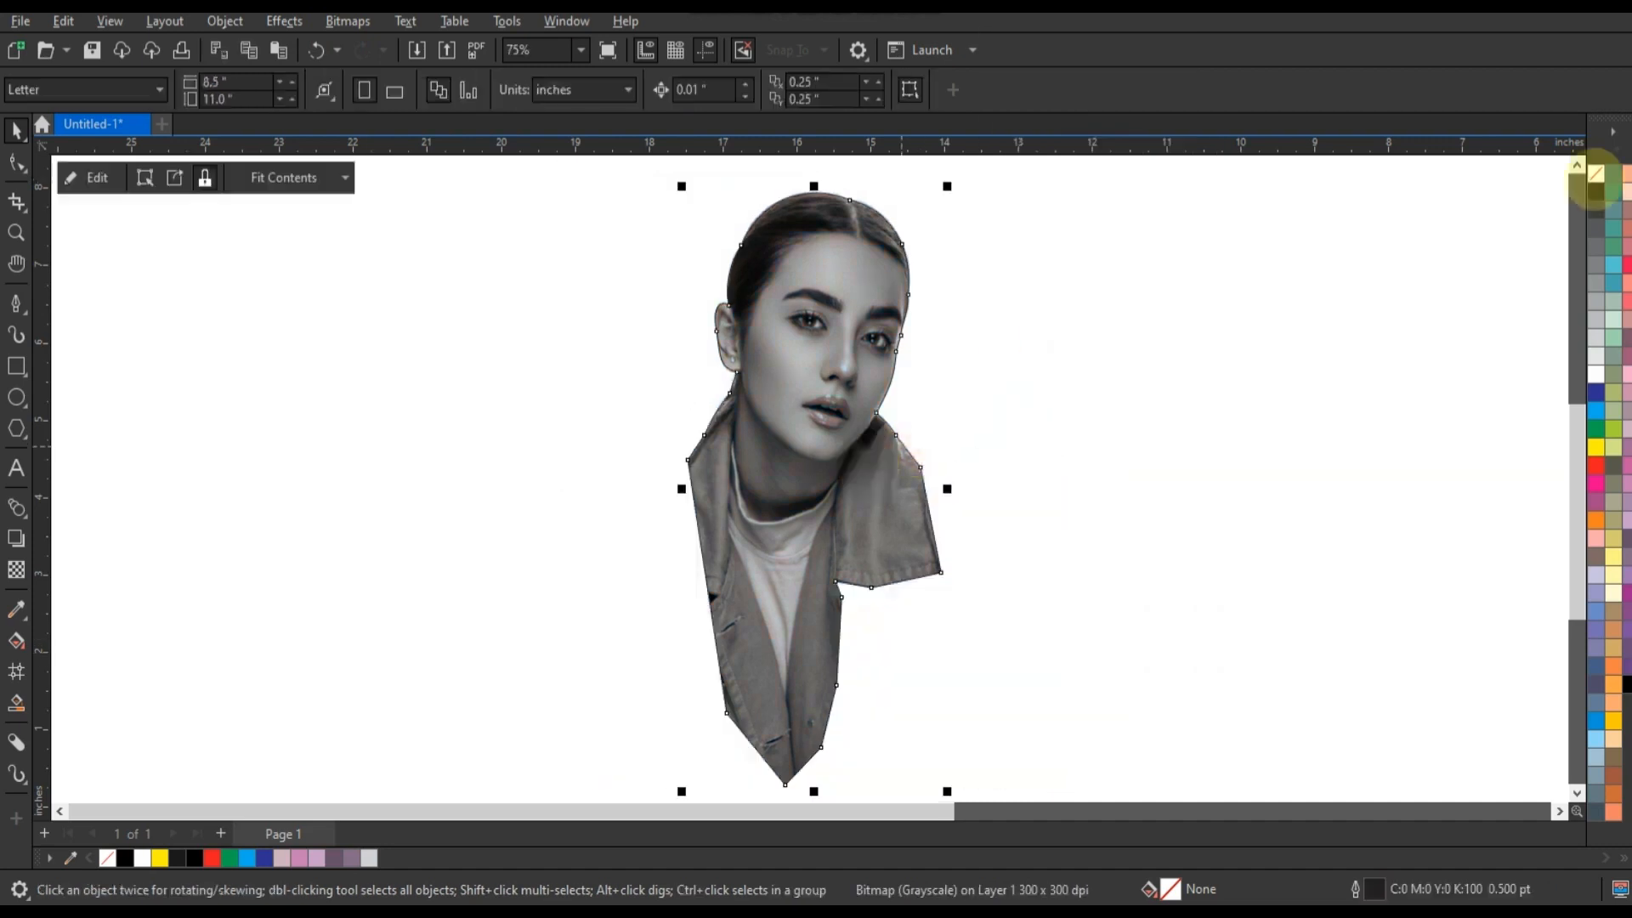
pyautogui.rightClick(1596, 174)
pyautogui.click(1271, 343)
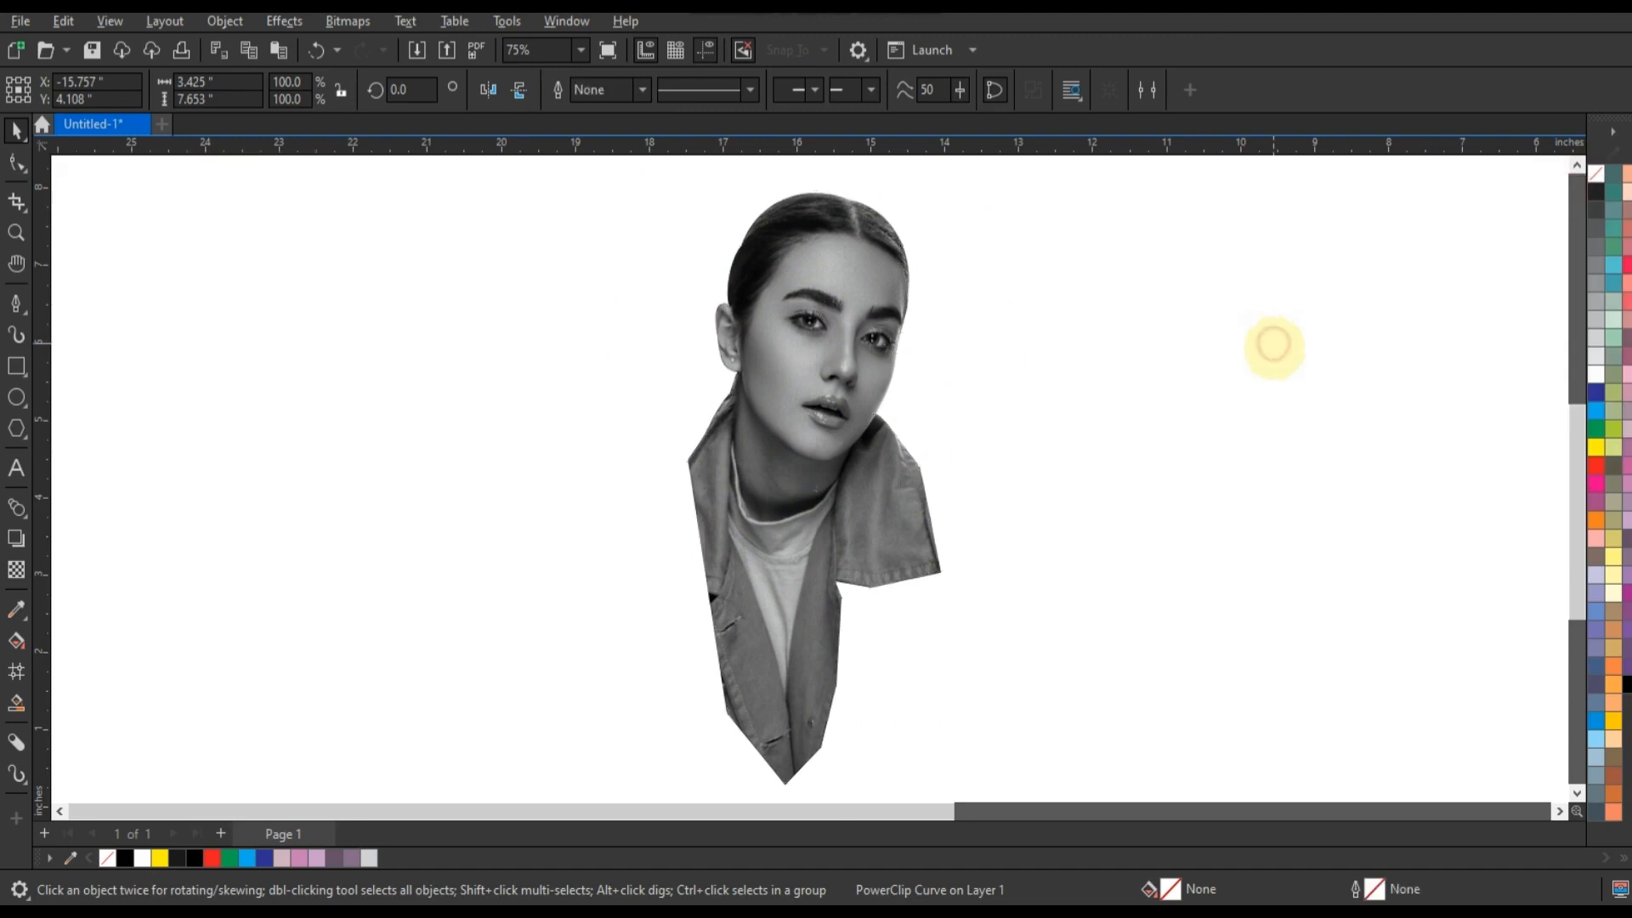
# - Add the text TOPMODEL beside the portrait and set its font to Swis721 Blk BT
pyautogui.click(16, 468)
pyautogui.click(171, 504)
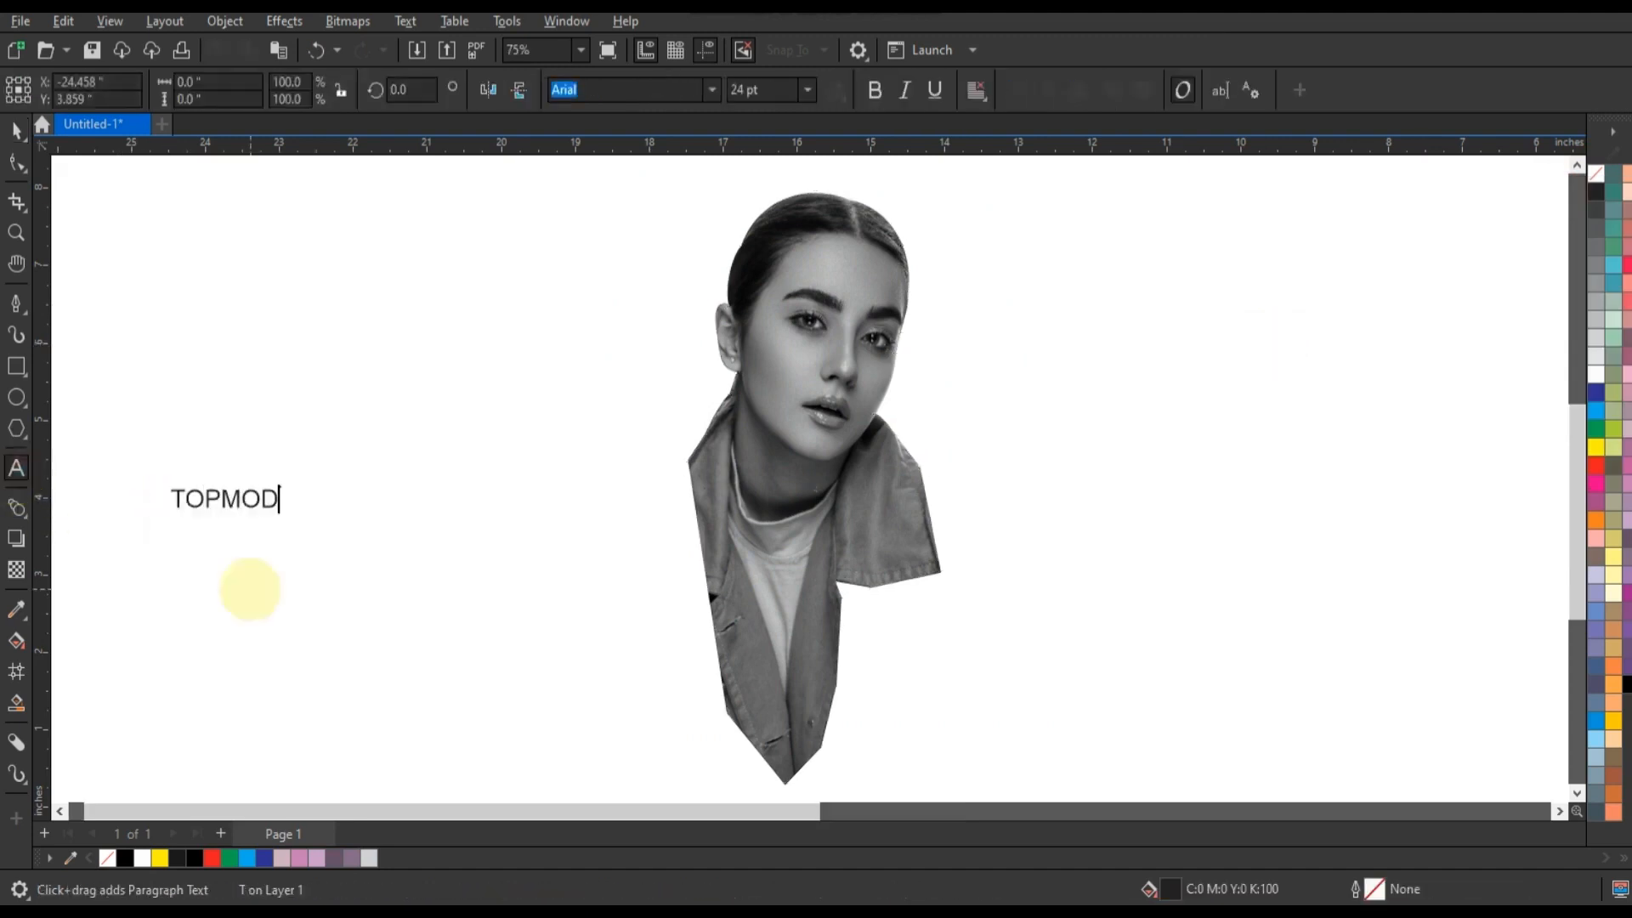
pyautogui.press('Escape')
pyautogui.click(16, 129)
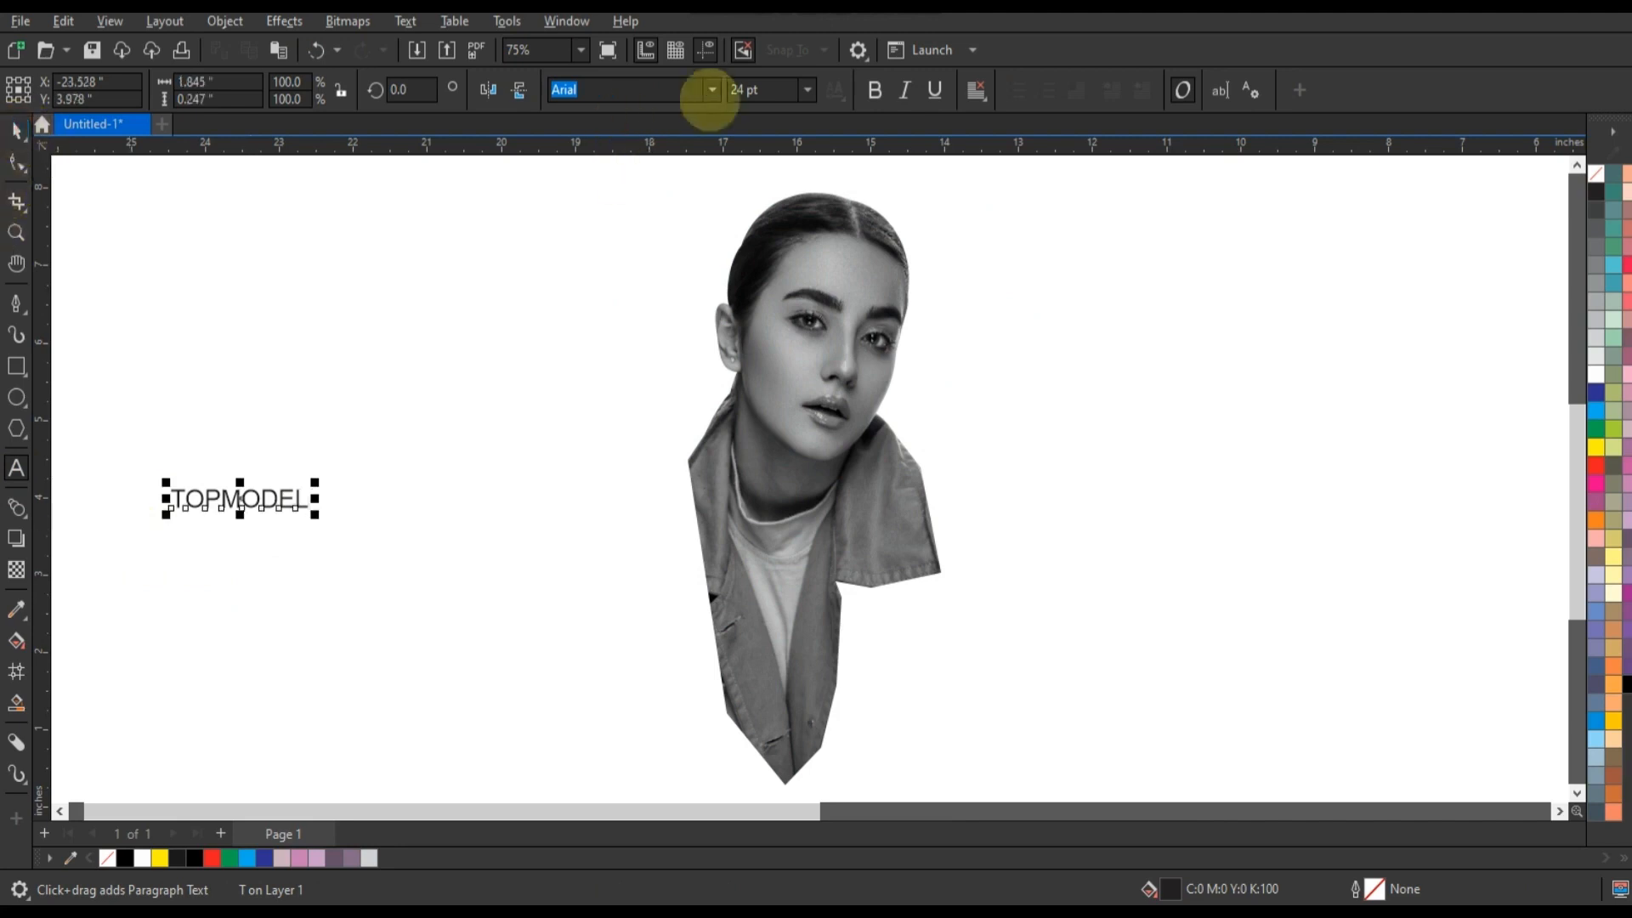
pyautogui.click(710, 90)
pyautogui.click(663, 155)
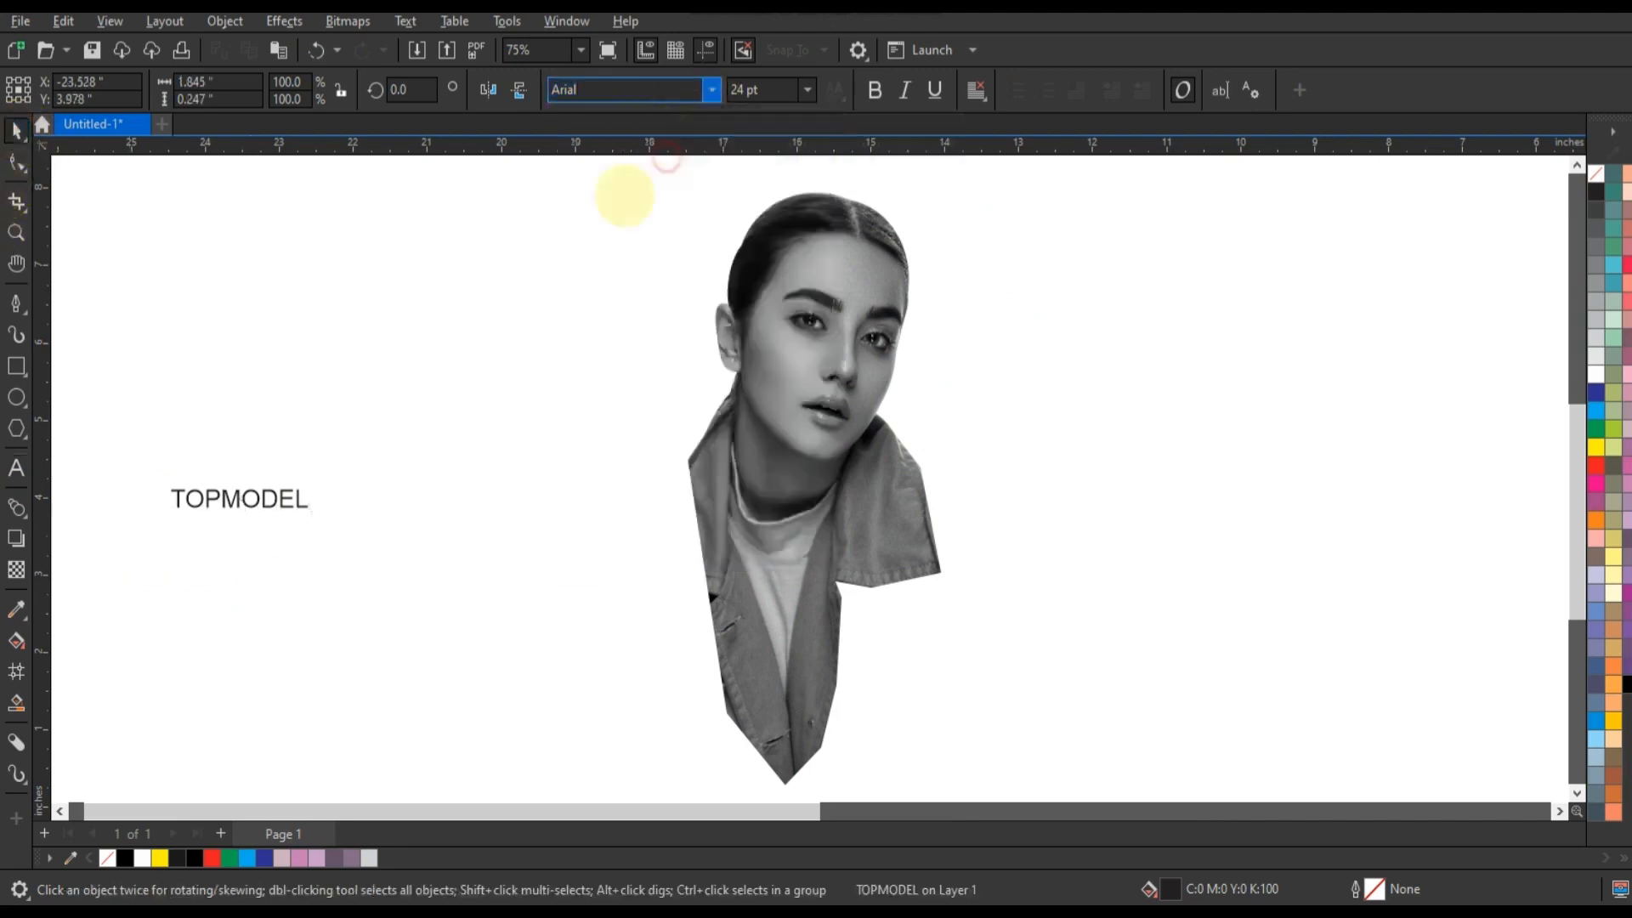
# - Rotate TOPMODEL to 270 degrees, place it vertically over the ear side of the portrait and enlarge it to about 75 pt
pyautogui.moveTo(328, 515); pyautogui.dragTo(753, 544)
pyautogui.click(393, 510)
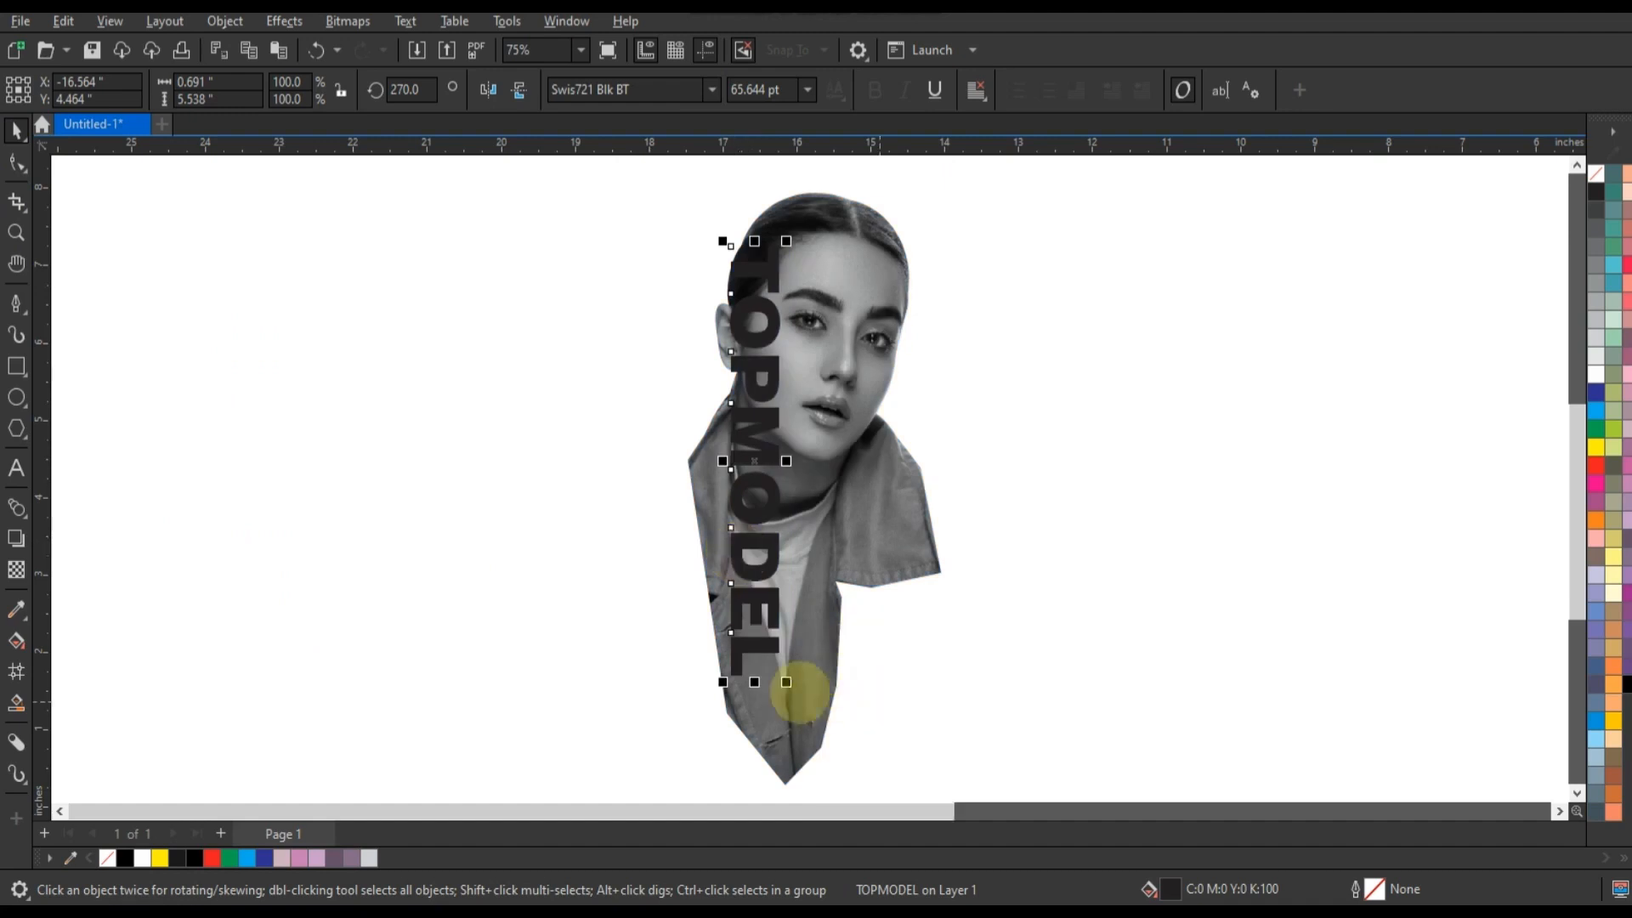
pyautogui.moveTo(787, 682); pyautogui.dragTo(799, 702)
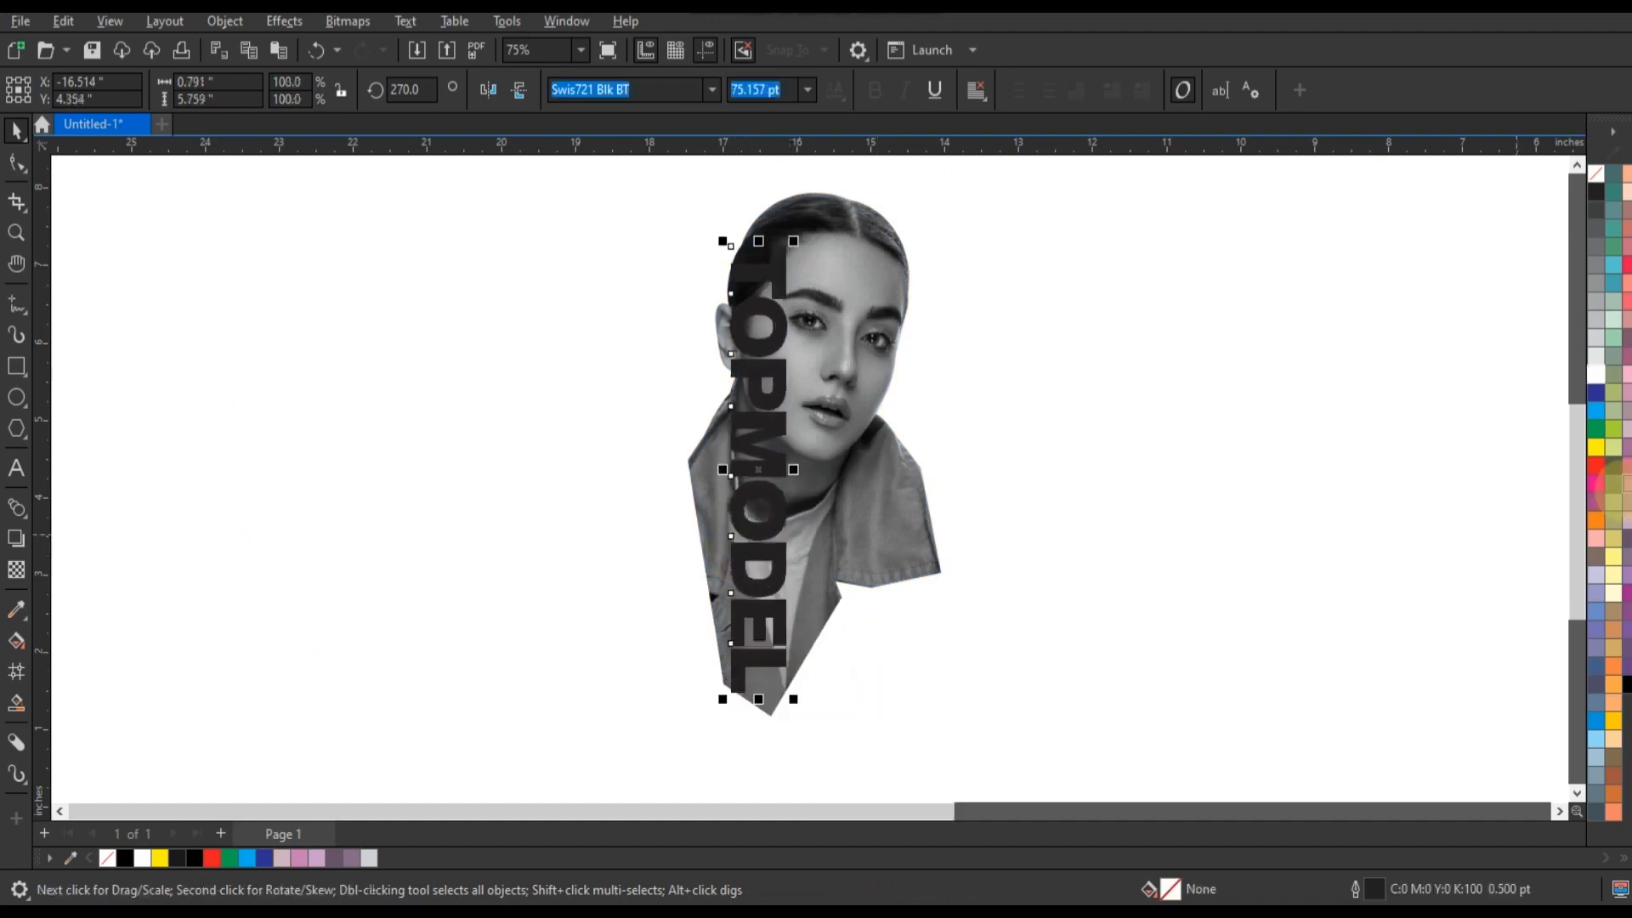
# - Fill the TOPMODEL text with red (C:0 M:100 Y:100 K:0) and scale it down slightly to about 74 pt
pyautogui.click(1596, 466)
pyautogui.click(79, 274)
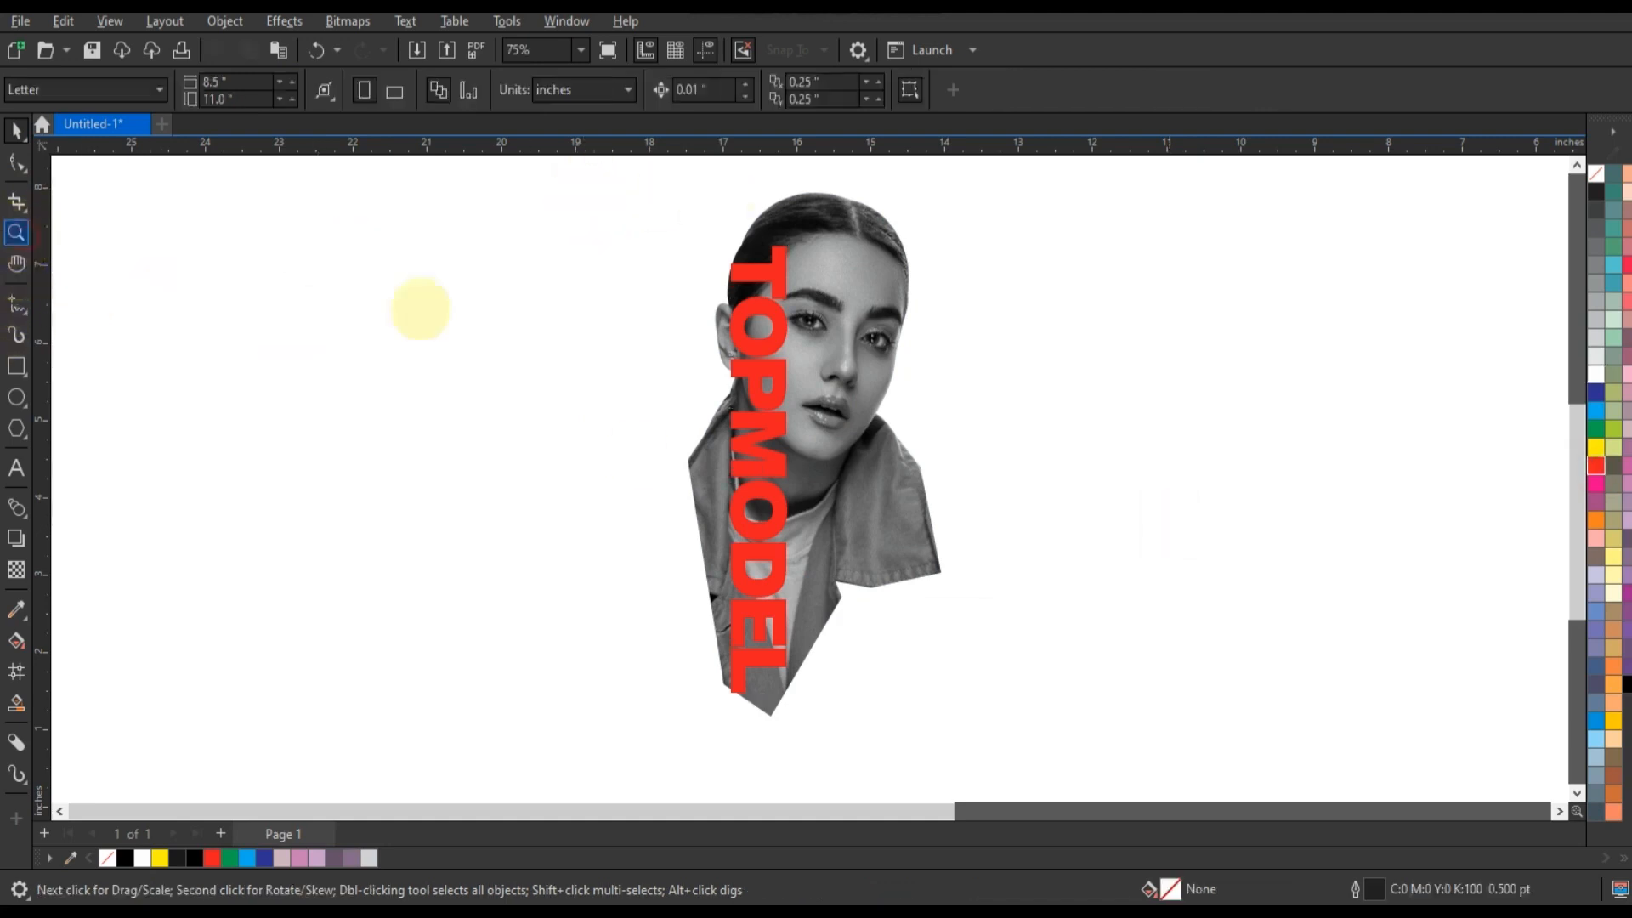
pyautogui.press('z')
pyautogui.moveTo(619, 189); pyautogui.dragTo(1133, 754)
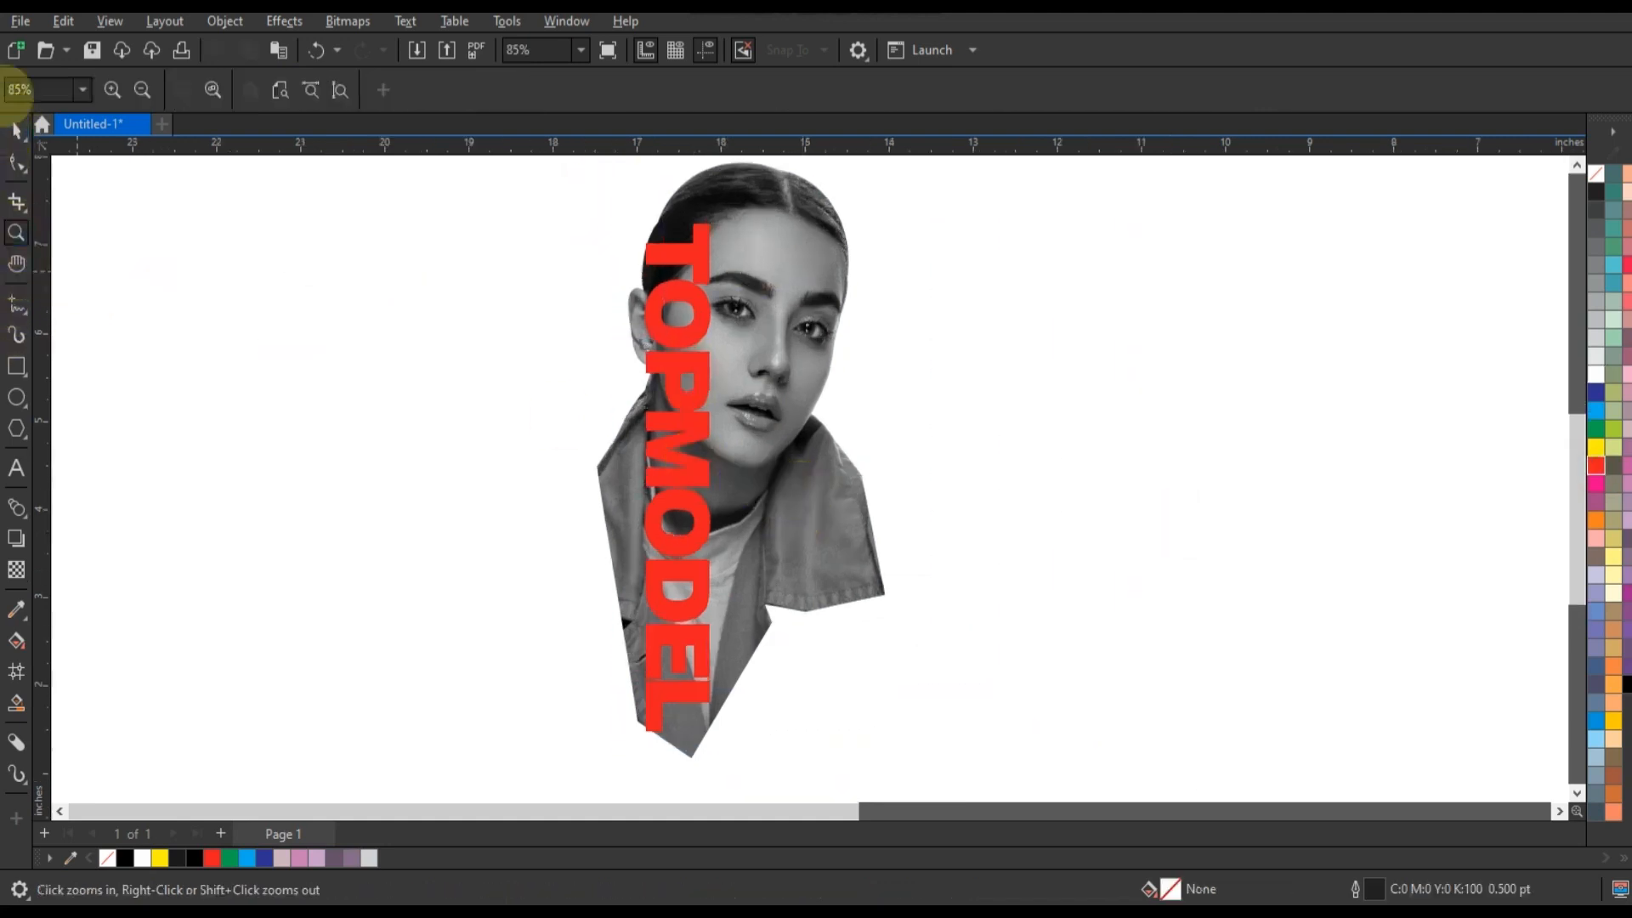
pyautogui.click(16, 129)
pyautogui.click(651, 723)
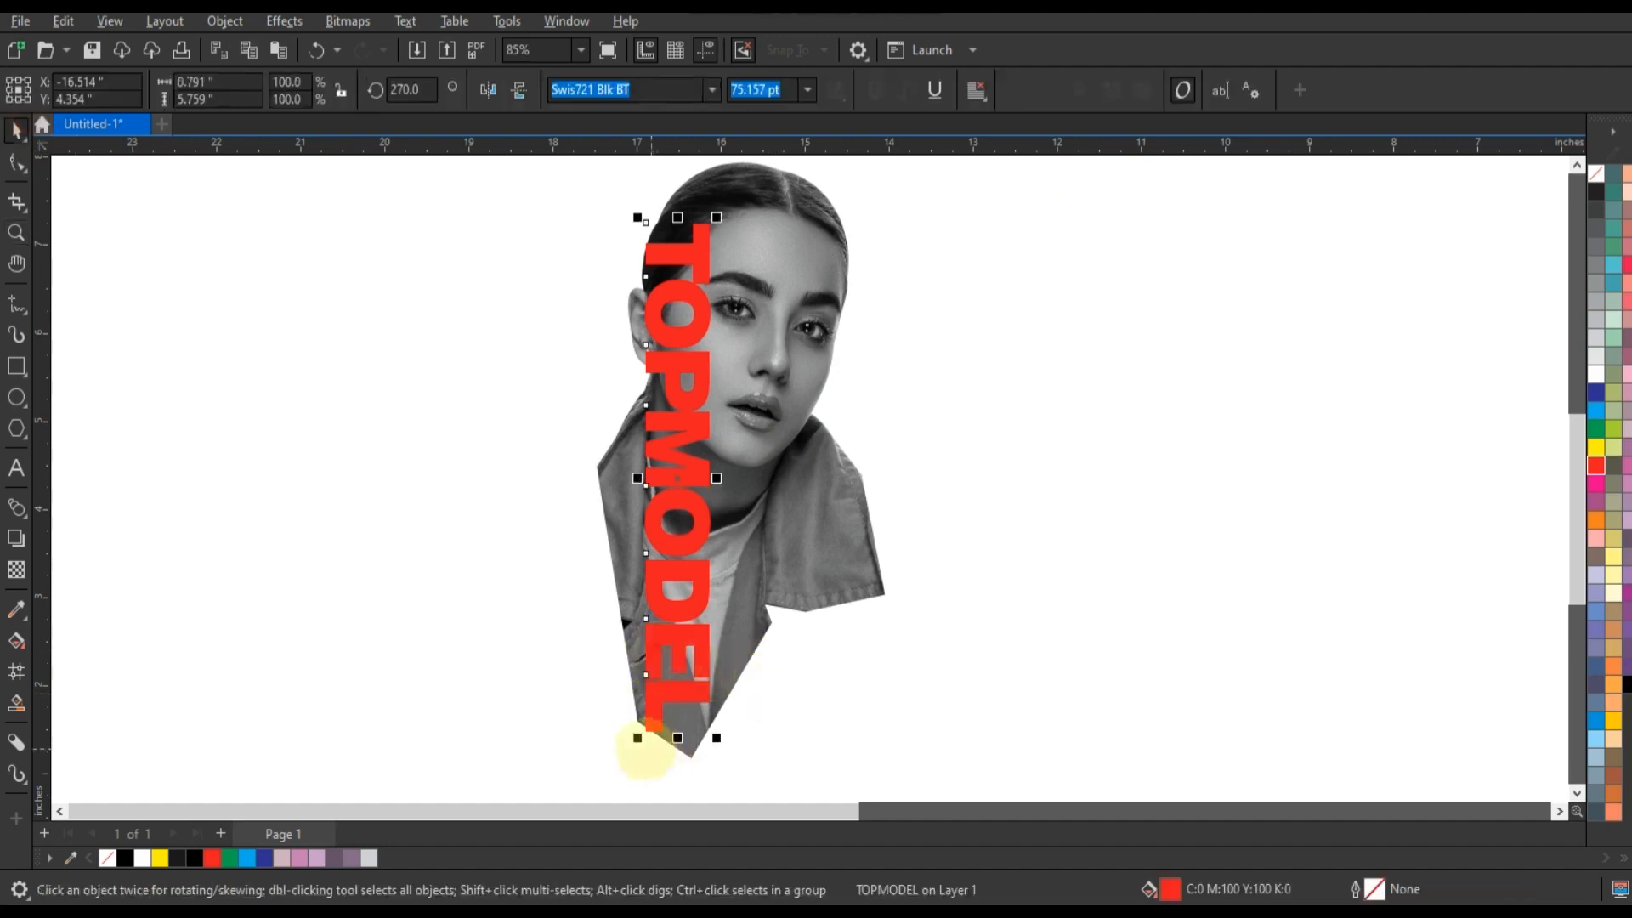
pyautogui.moveTo(637, 739); pyautogui.dragTo(638, 734)
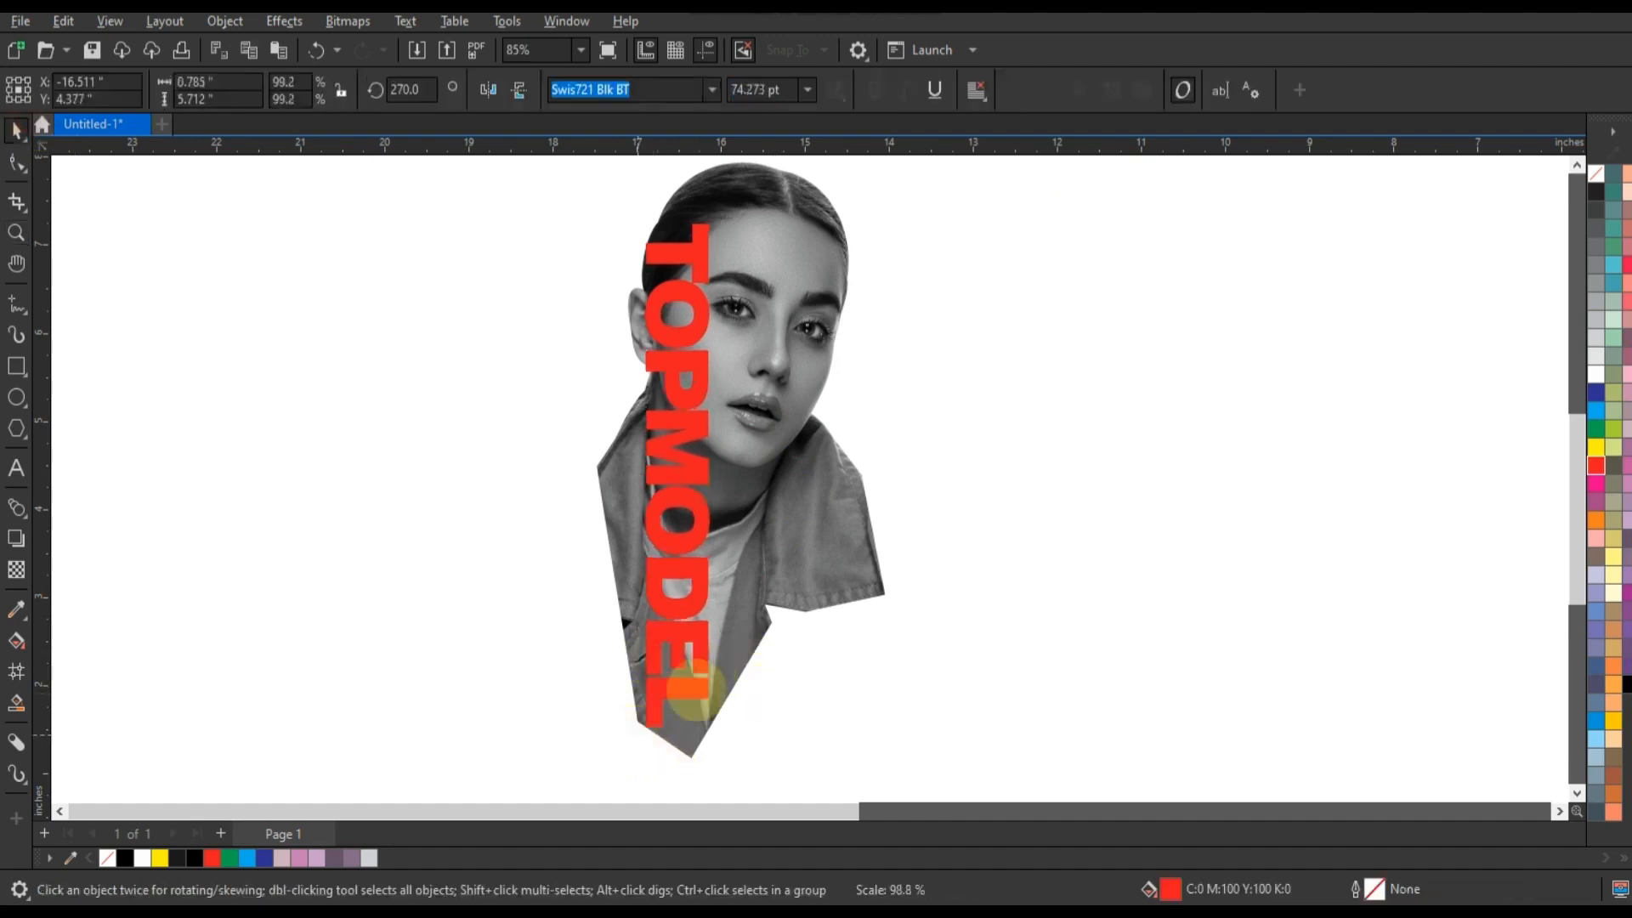
# - Duplicate the clipped portrait in place and send the copy to the back, behind the TOPMODEL text
pyautogui.click(837, 527)
pyautogui.rightClick(817, 547)
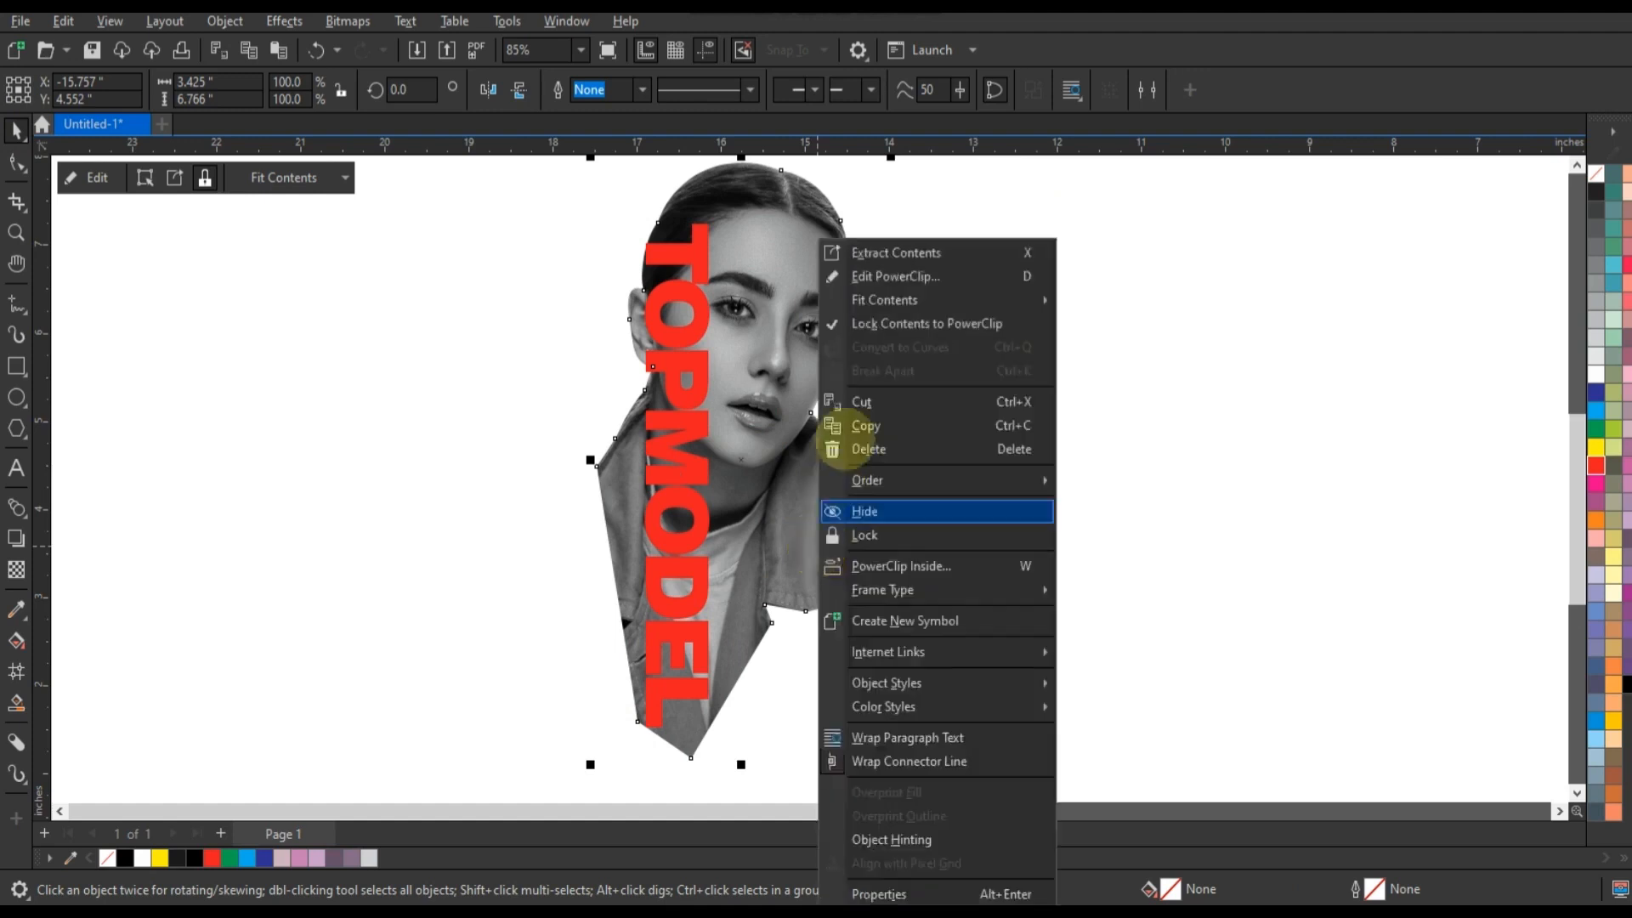
pyautogui.click(859, 425)
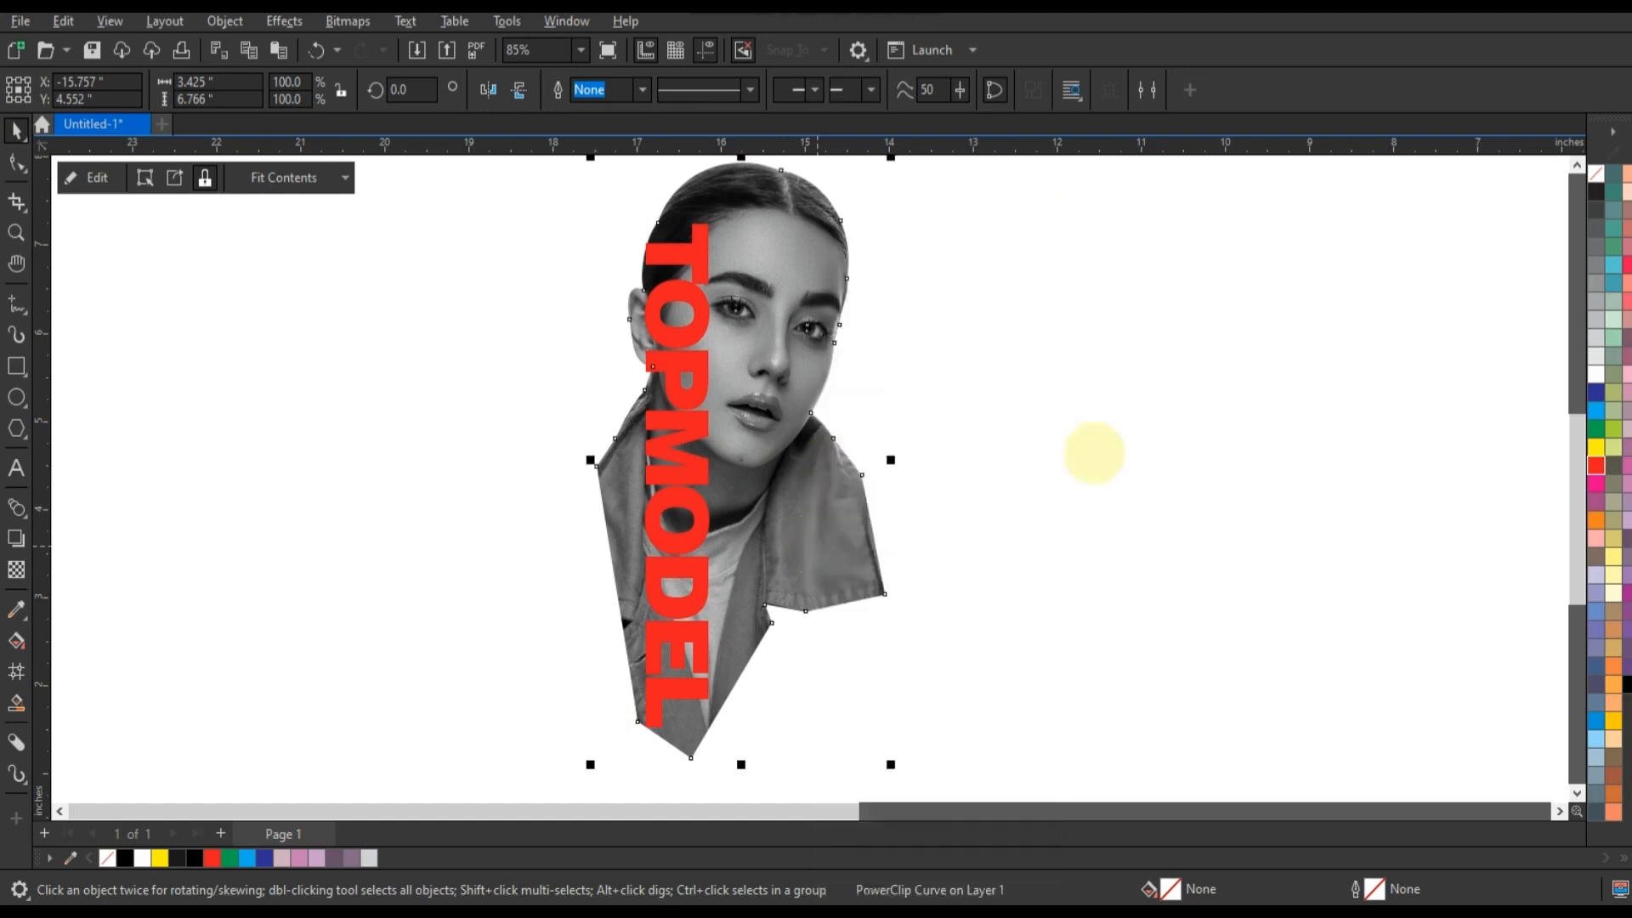
pyautogui.click(1094, 453)
pyautogui.rightClick(1097, 450)
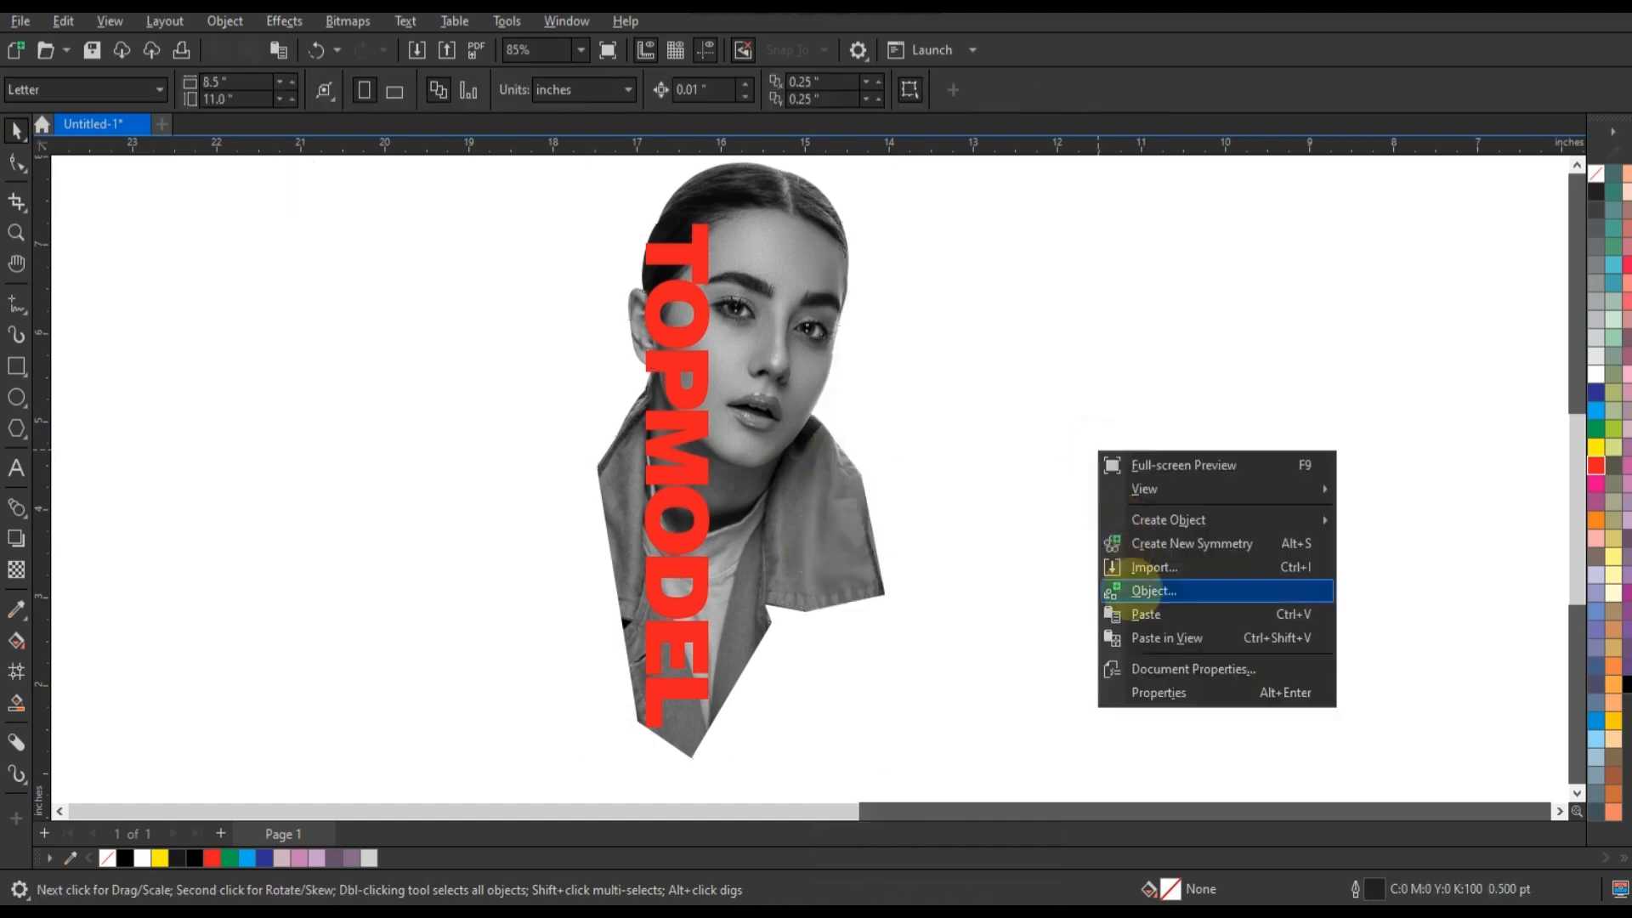
pyautogui.click(1129, 608)
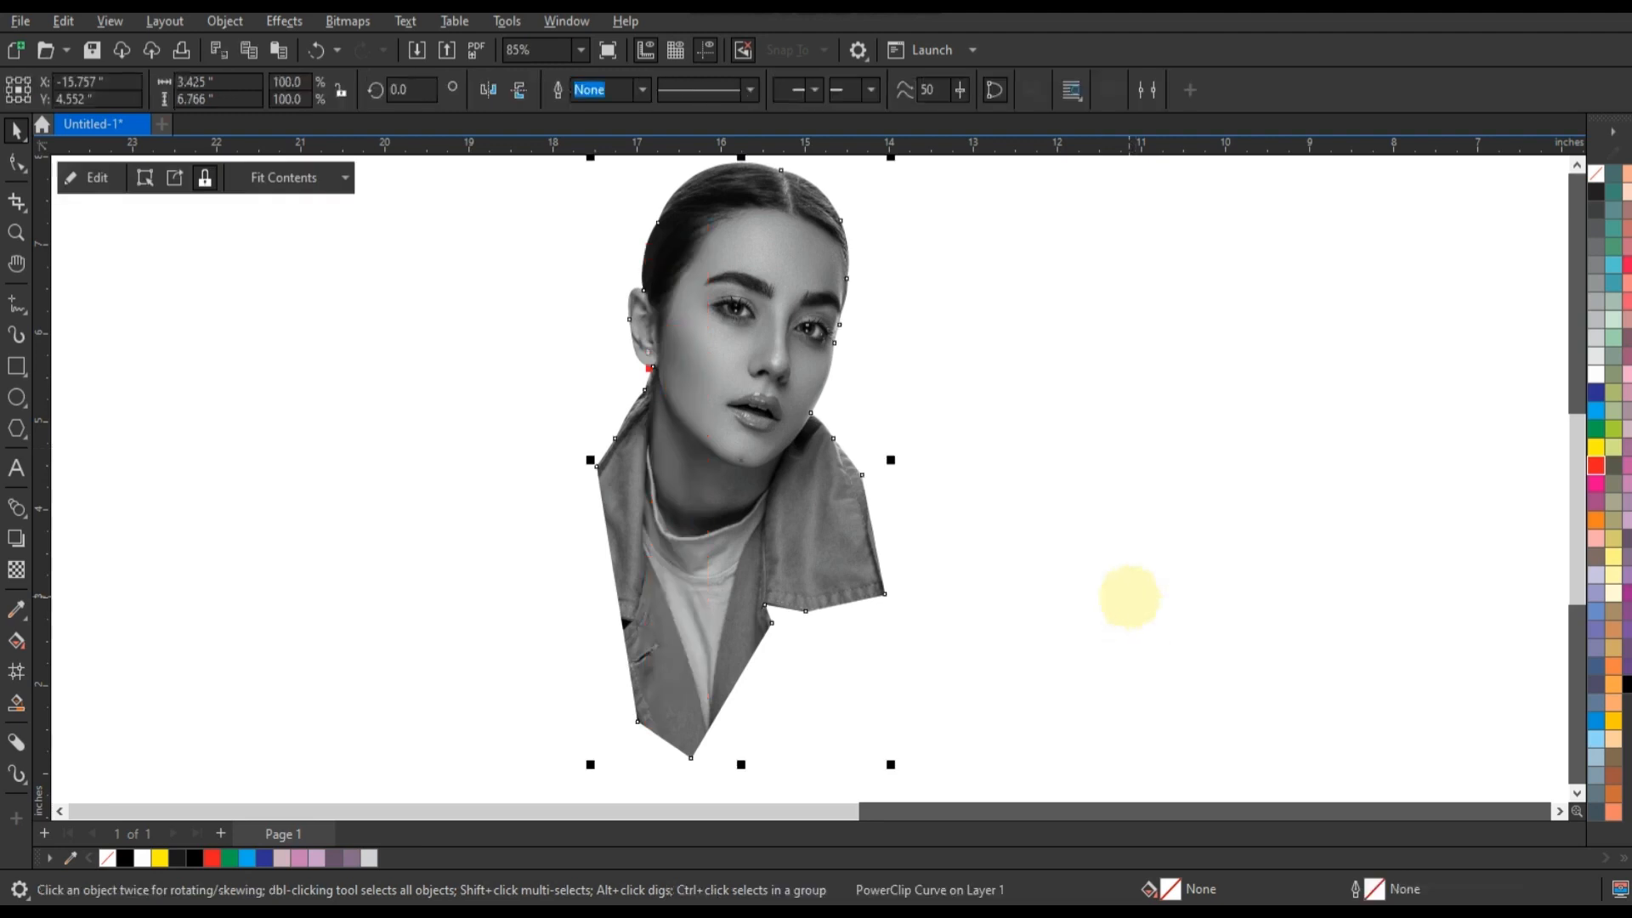
pyautogui.hotkey('shift', 'pagedown')
# - PowerClip the duplicated portrait inside the vertical TOPMODEL lettering so the photo replaces the red fill
pyautogui.click(225, 21)
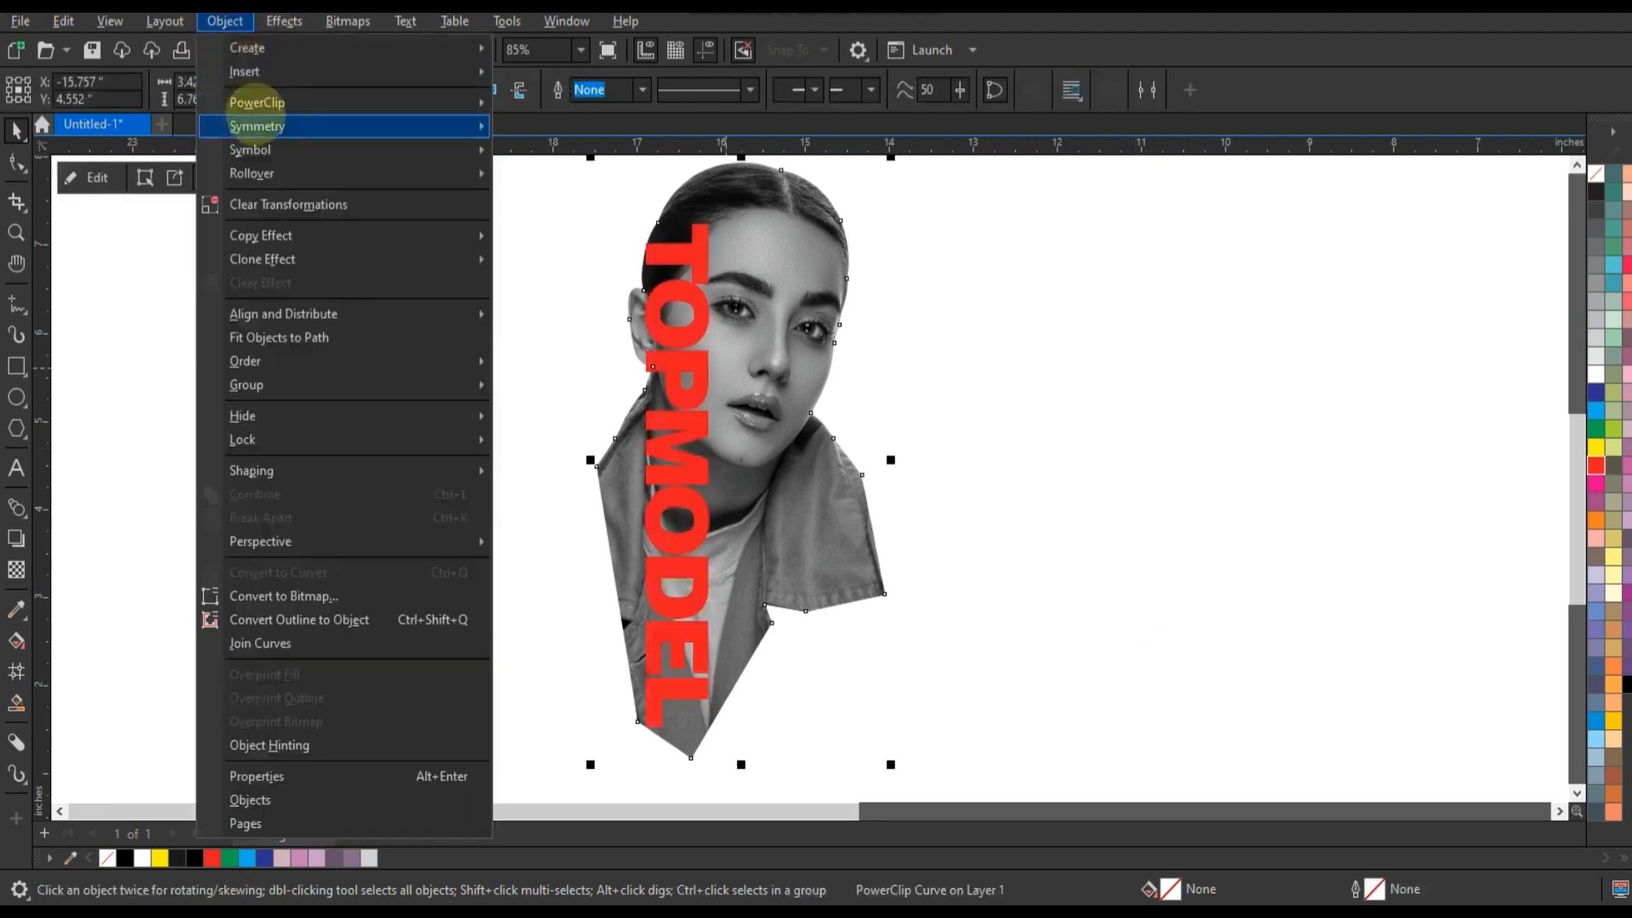
pyautogui.moveTo(328, 102)
pyautogui.click(520, 105)
pyautogui.click(816, 493)
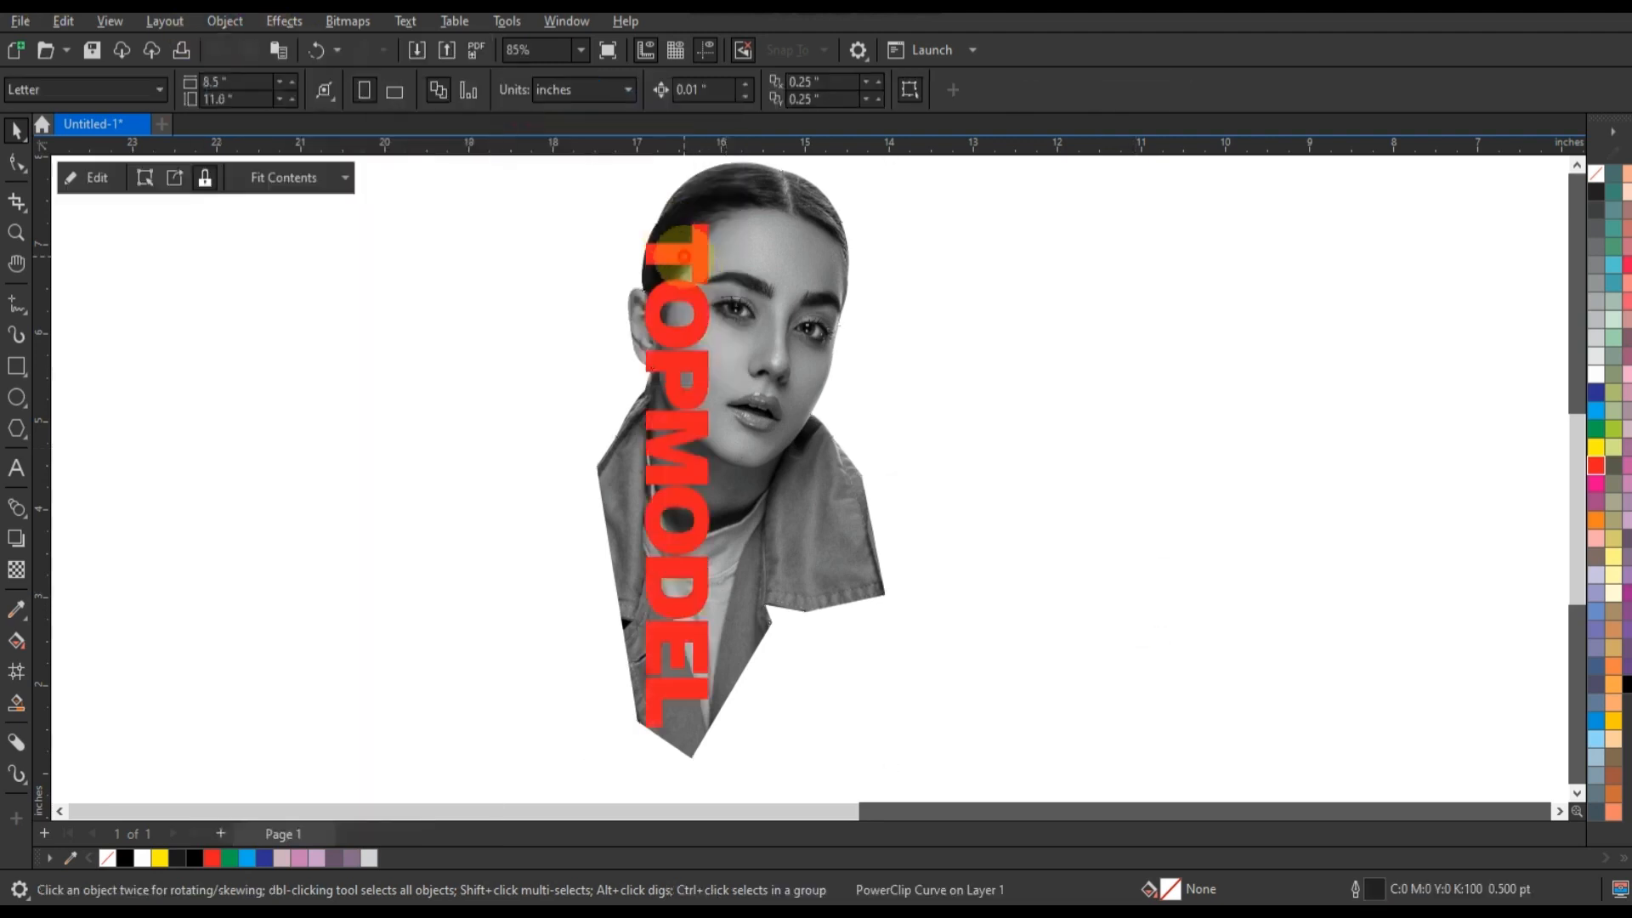
pyautogui.click(1001, 501)
# - Give the TOPMODEL lettering a white outline 1.0 pt wide
pyautogui.click(695, 369)
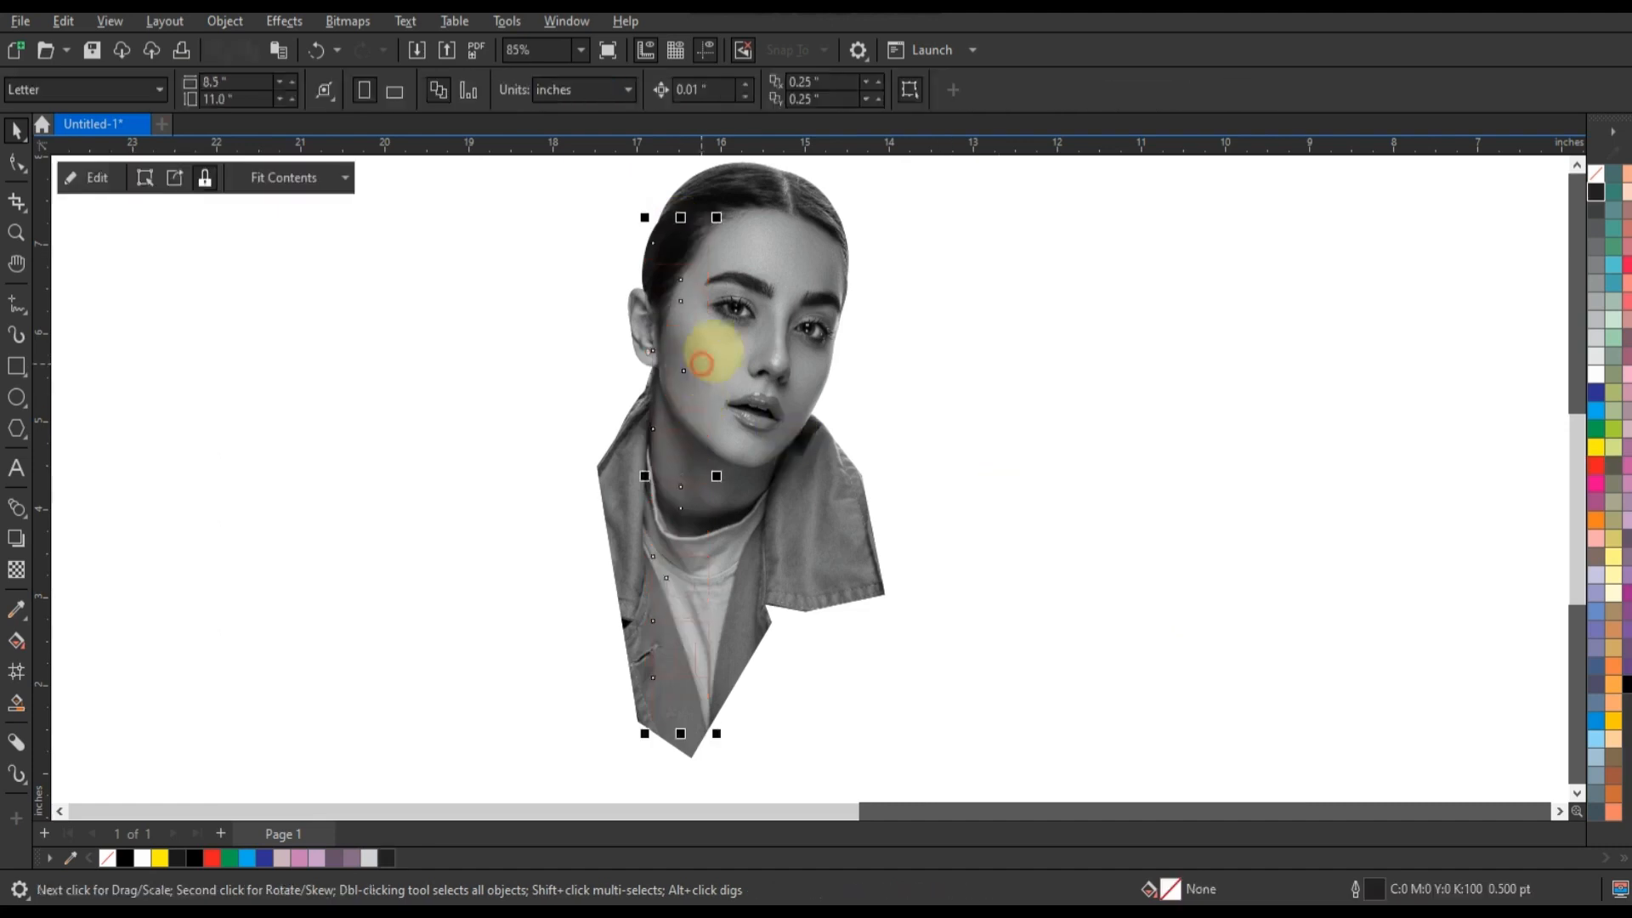
pyautogui.click(641, 92)
pyautogui.click(617, 175)
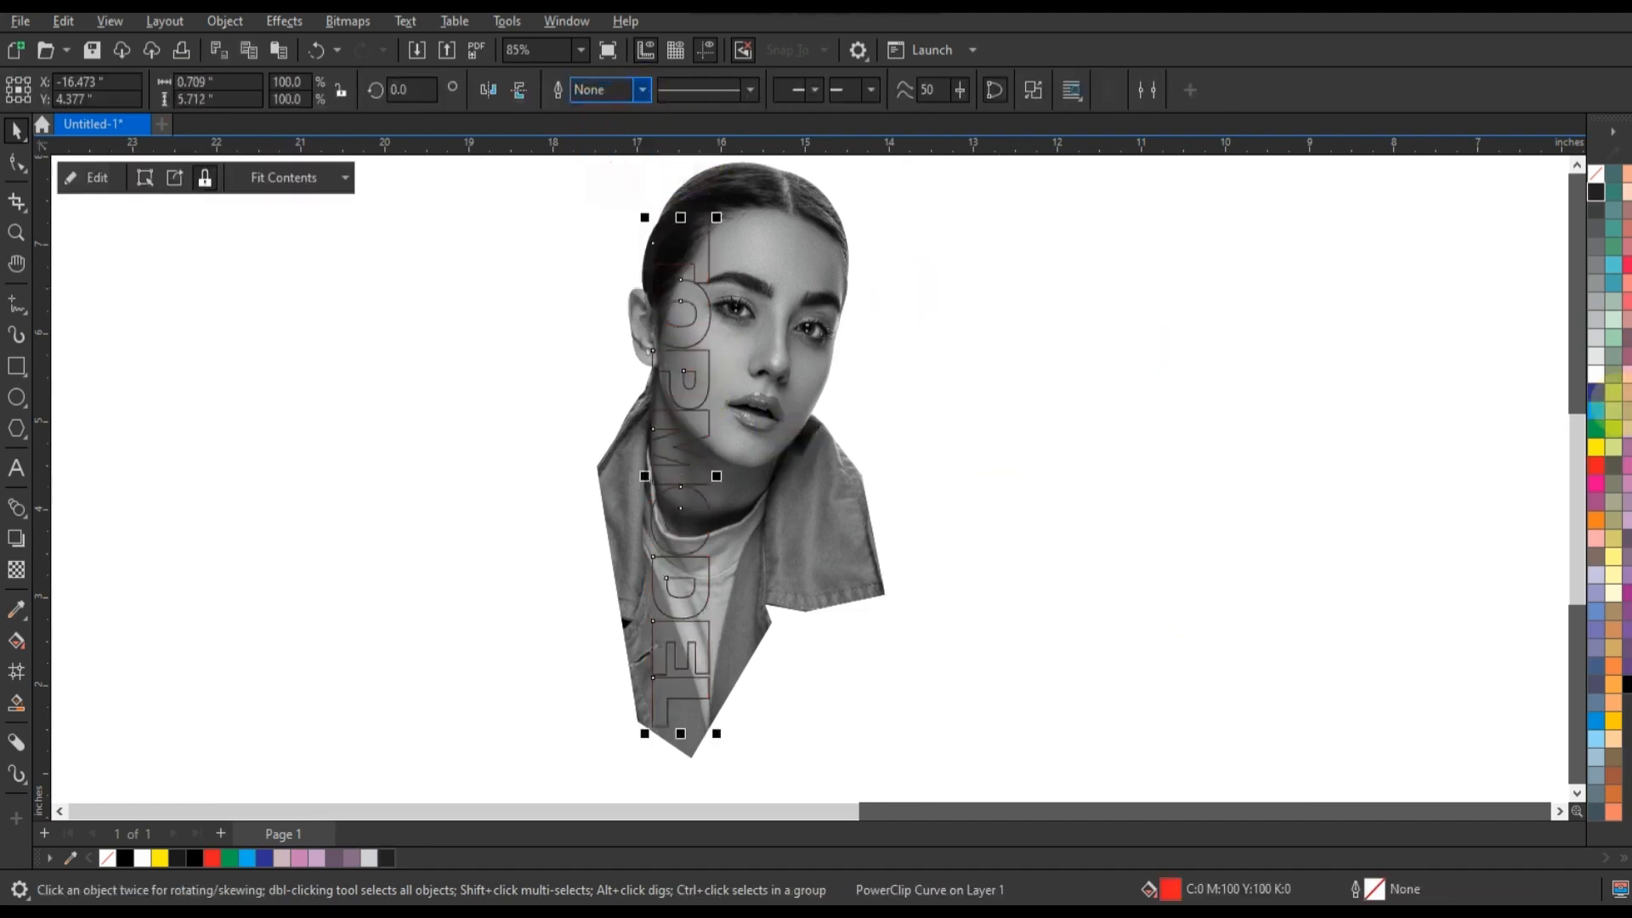
pyautogui.rightClick(1602, 375)
pyautogui.click(1528, 392)
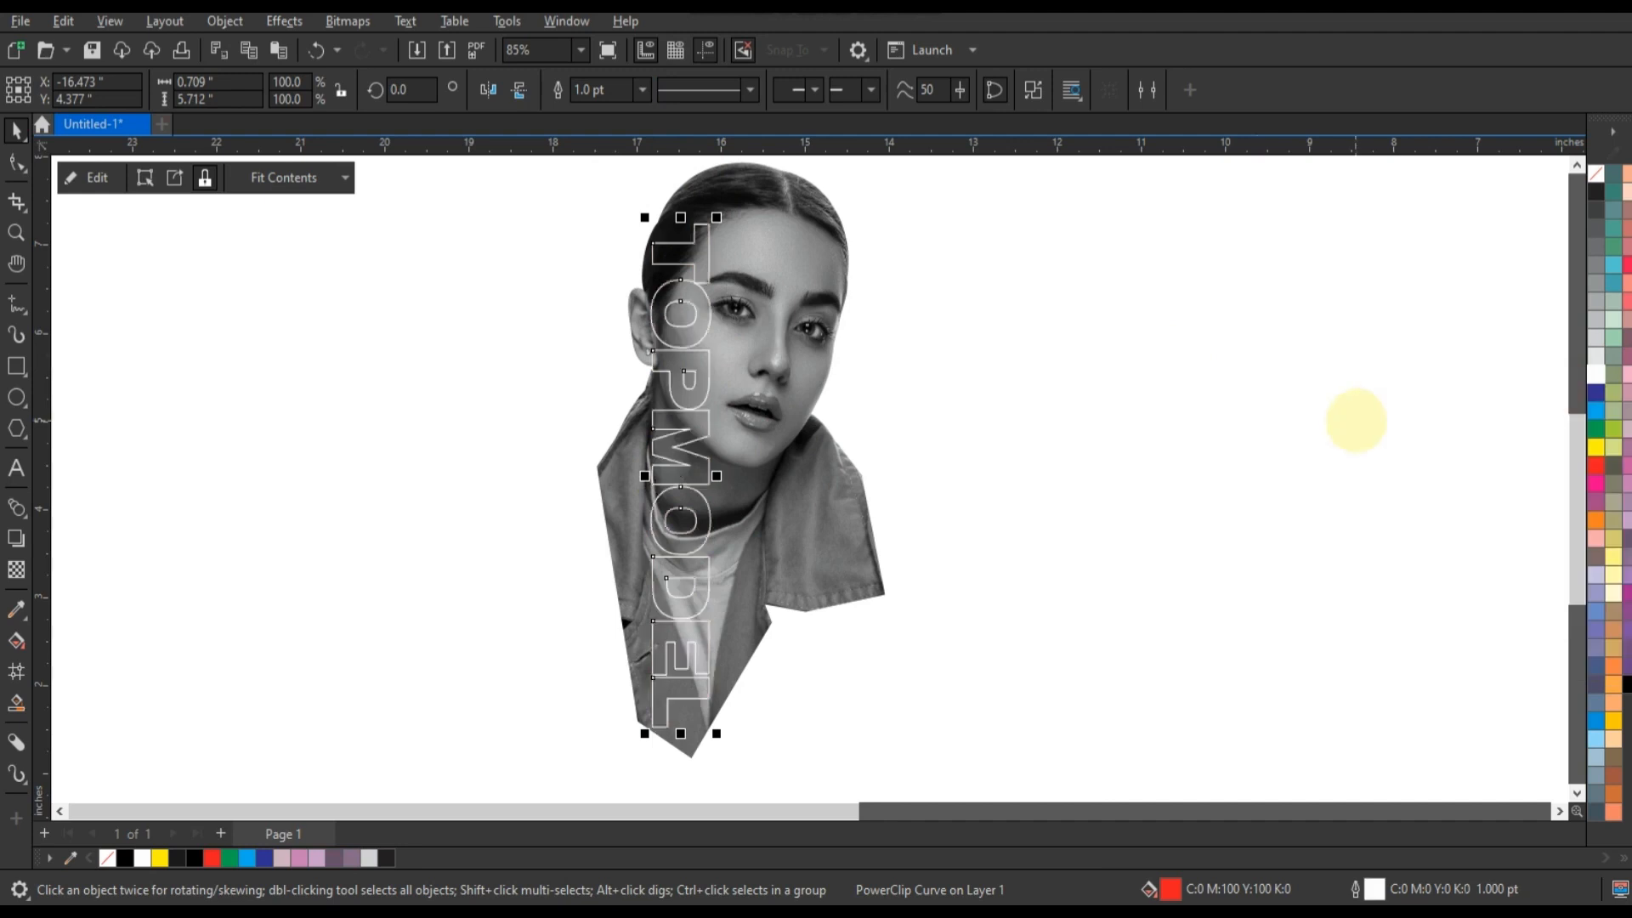
pyautogui.click(1355, 419)
# - Shift the TOPMODEL lettering about 0.05 inches towards the ear side of the portrait
pyautogui.click(803, 512)
pyautogui.click(16, 233)
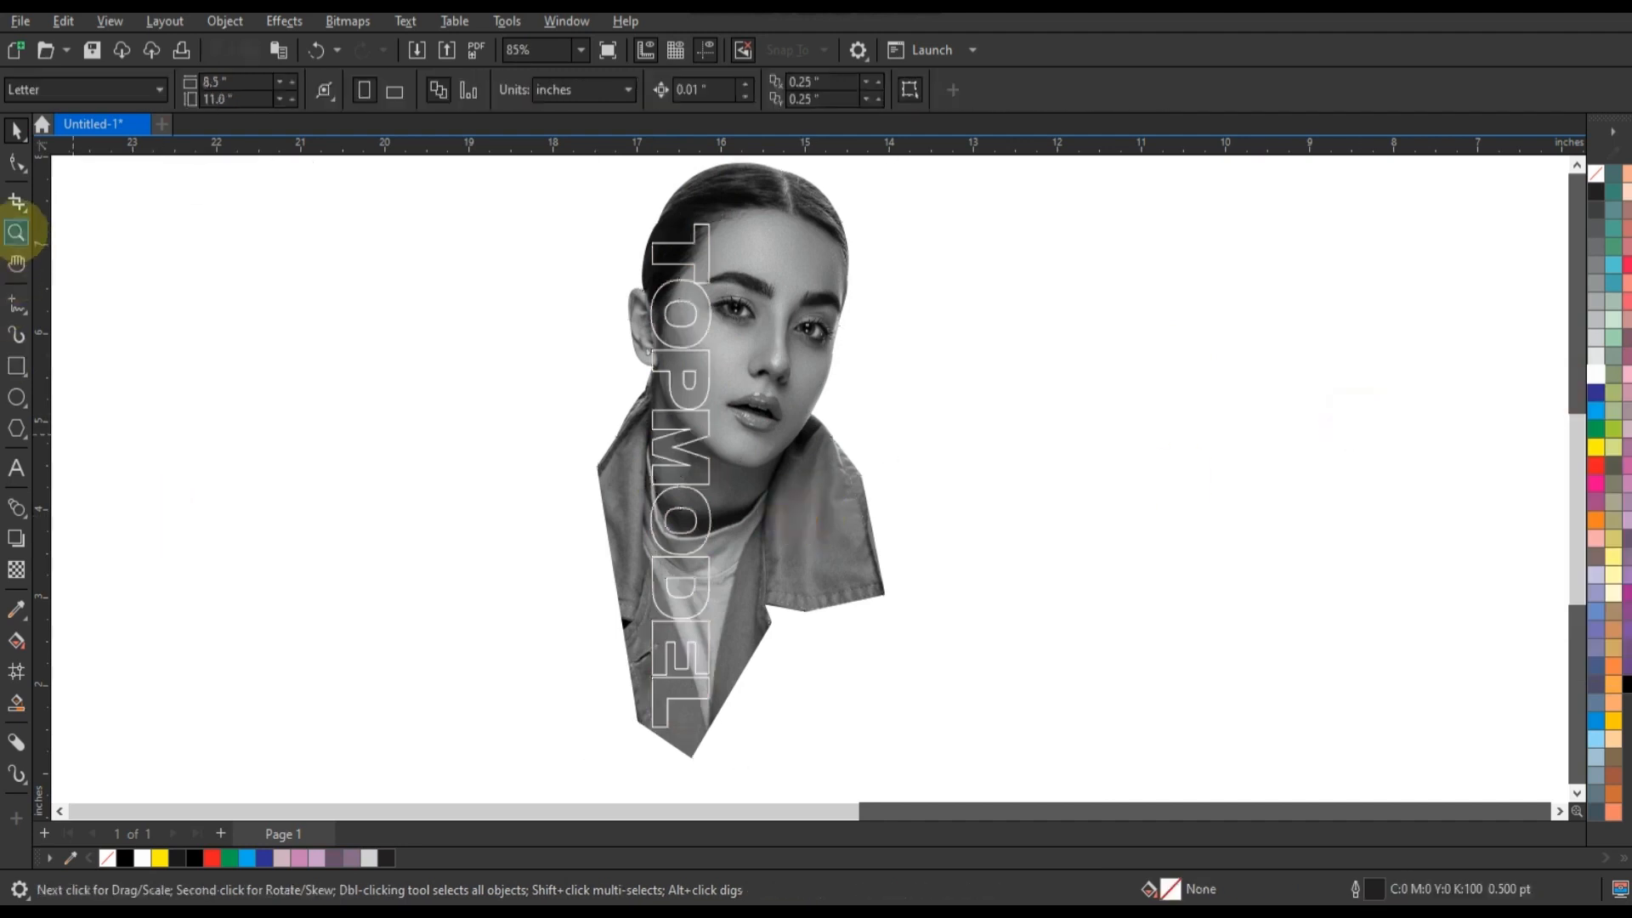
pyautogui.moveTo(516, 194); pyautogui.dragTo(974, 737)
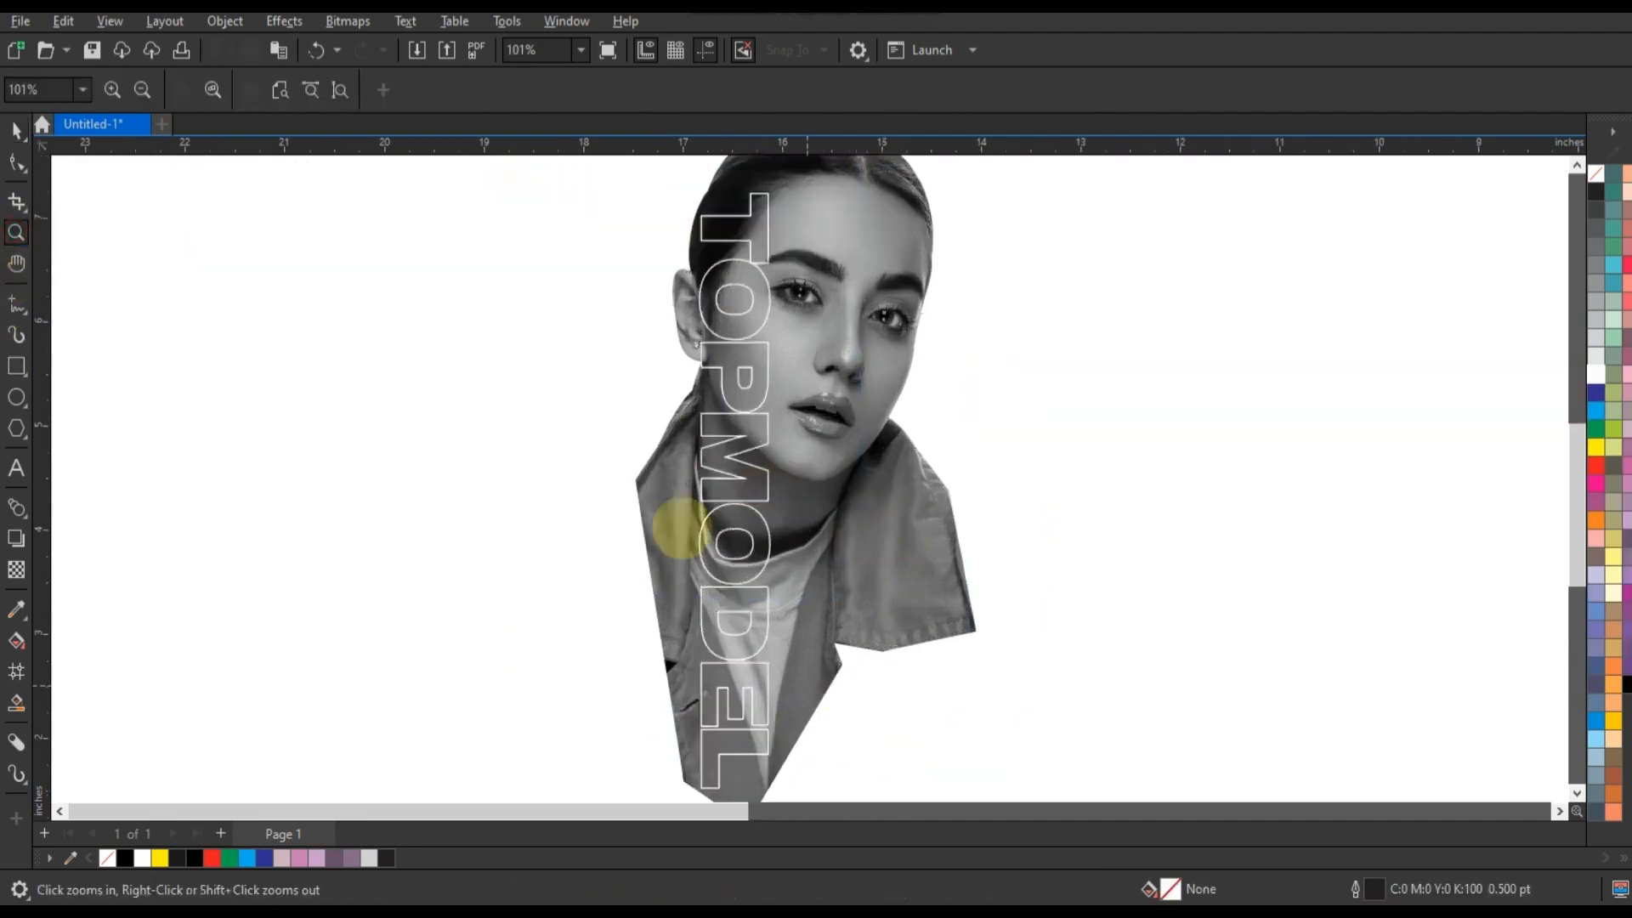
pyautogui.click(16, 130)
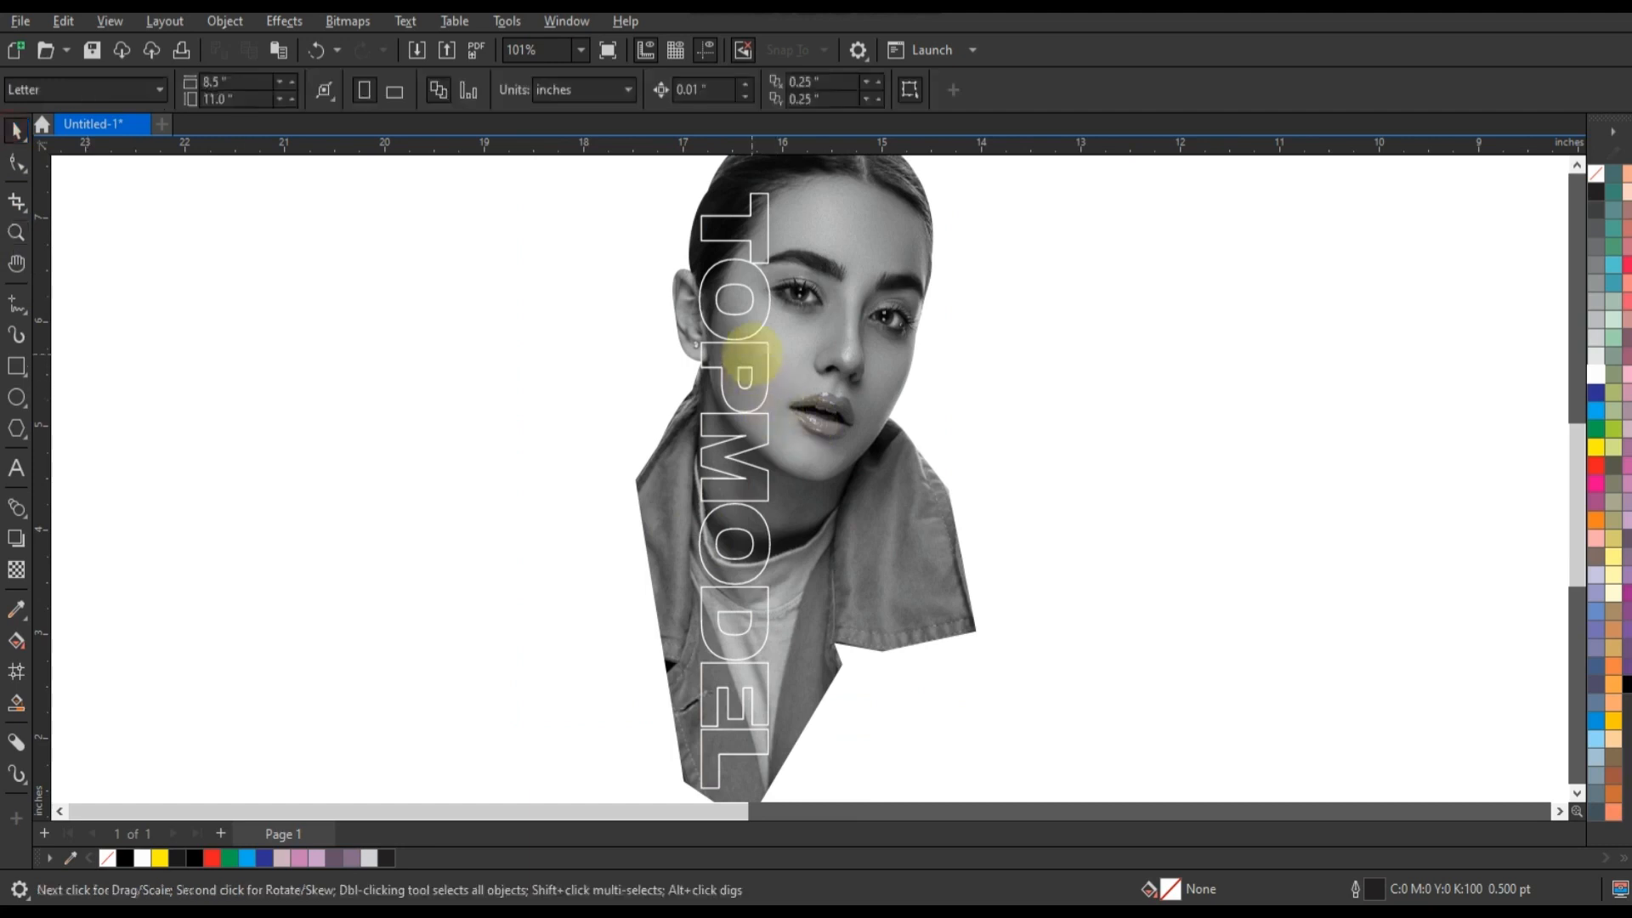
pyautogui.click(752, 355)
pyautogui.moveTo(752, 355); pyautogui.dragTo(749, 355)
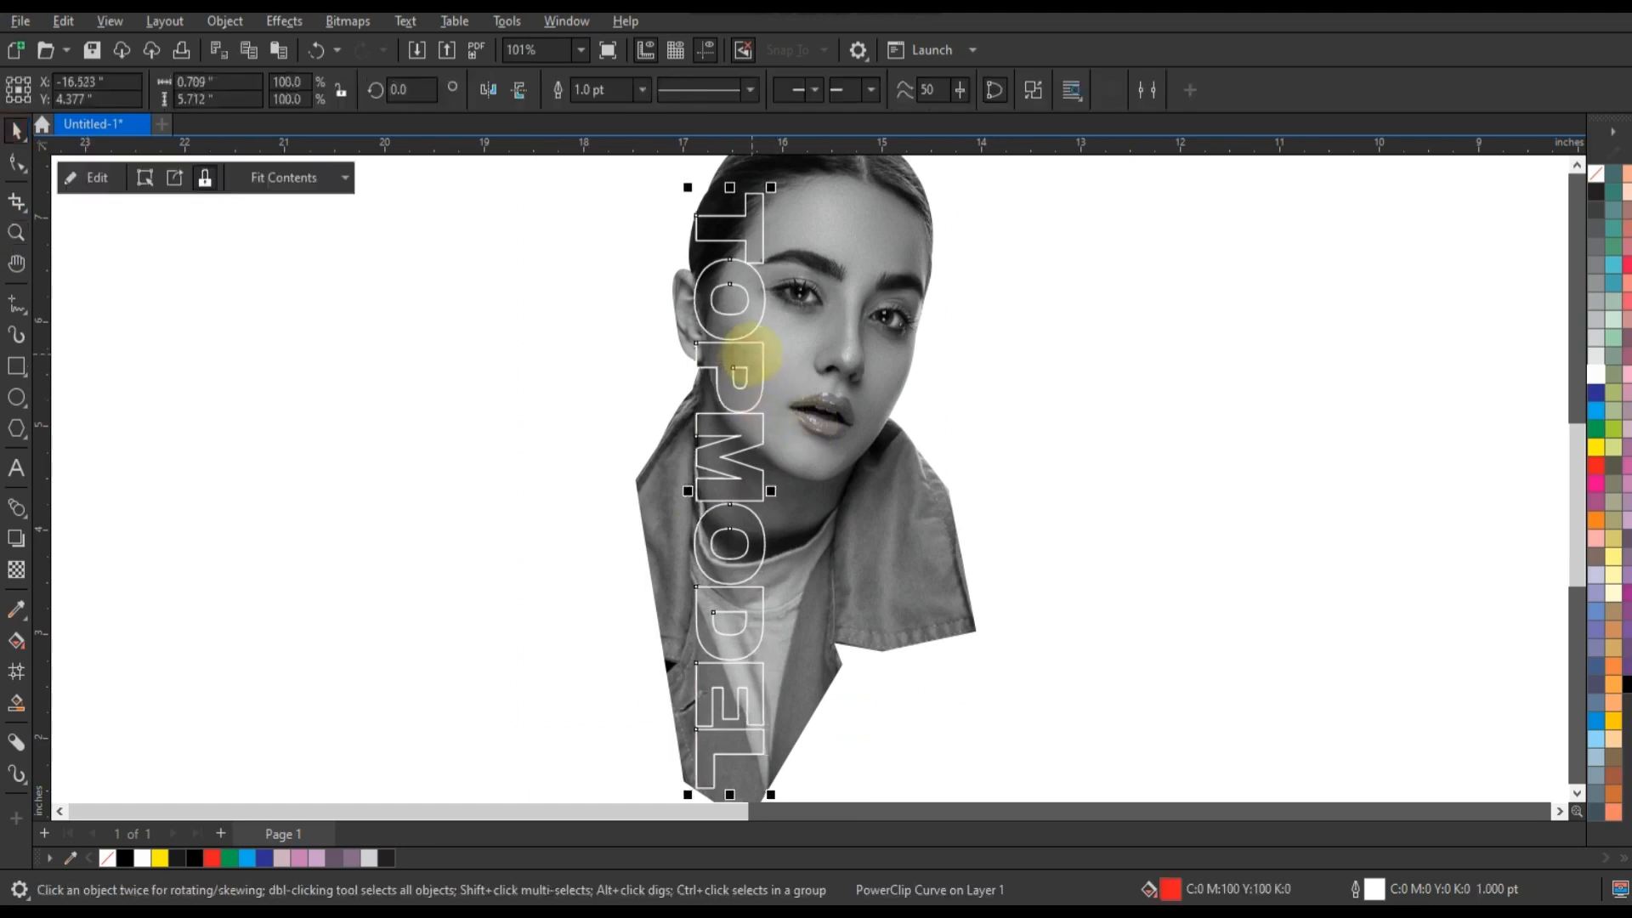
pyautogui.click(329, 381)
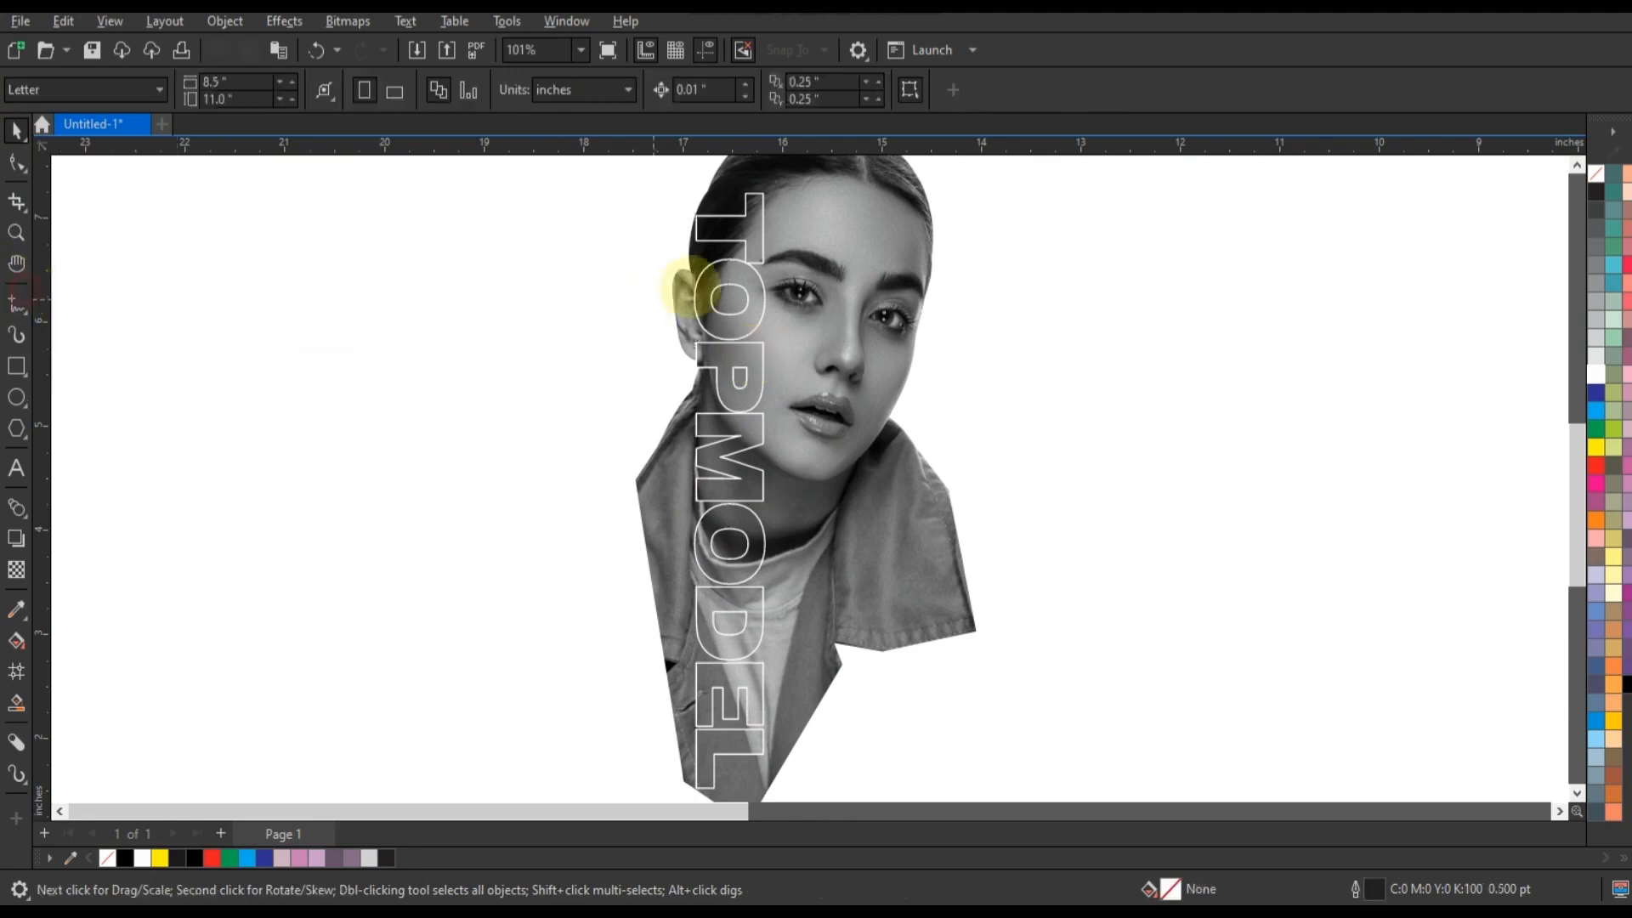
# - Draw a closed straight-segment outline about 1.8 by 5.7 inches, zigzagging down through the TOPMODEL letters and closing around the portrait's ear side
pyautogui.click(17, 303)
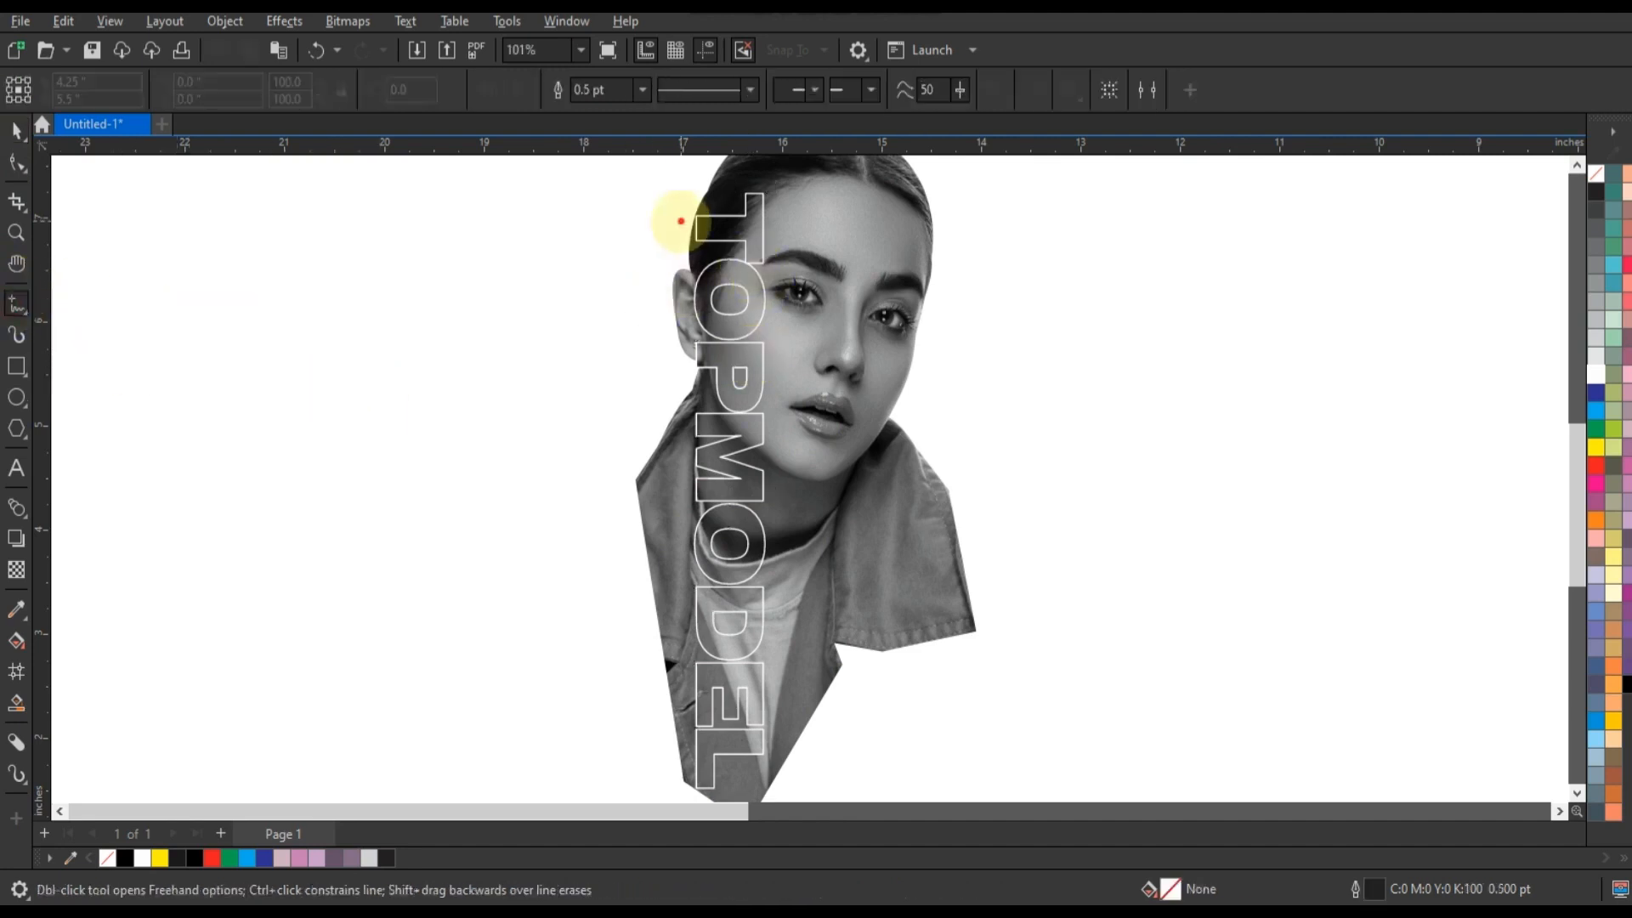
pyautogui.click(756, 223)
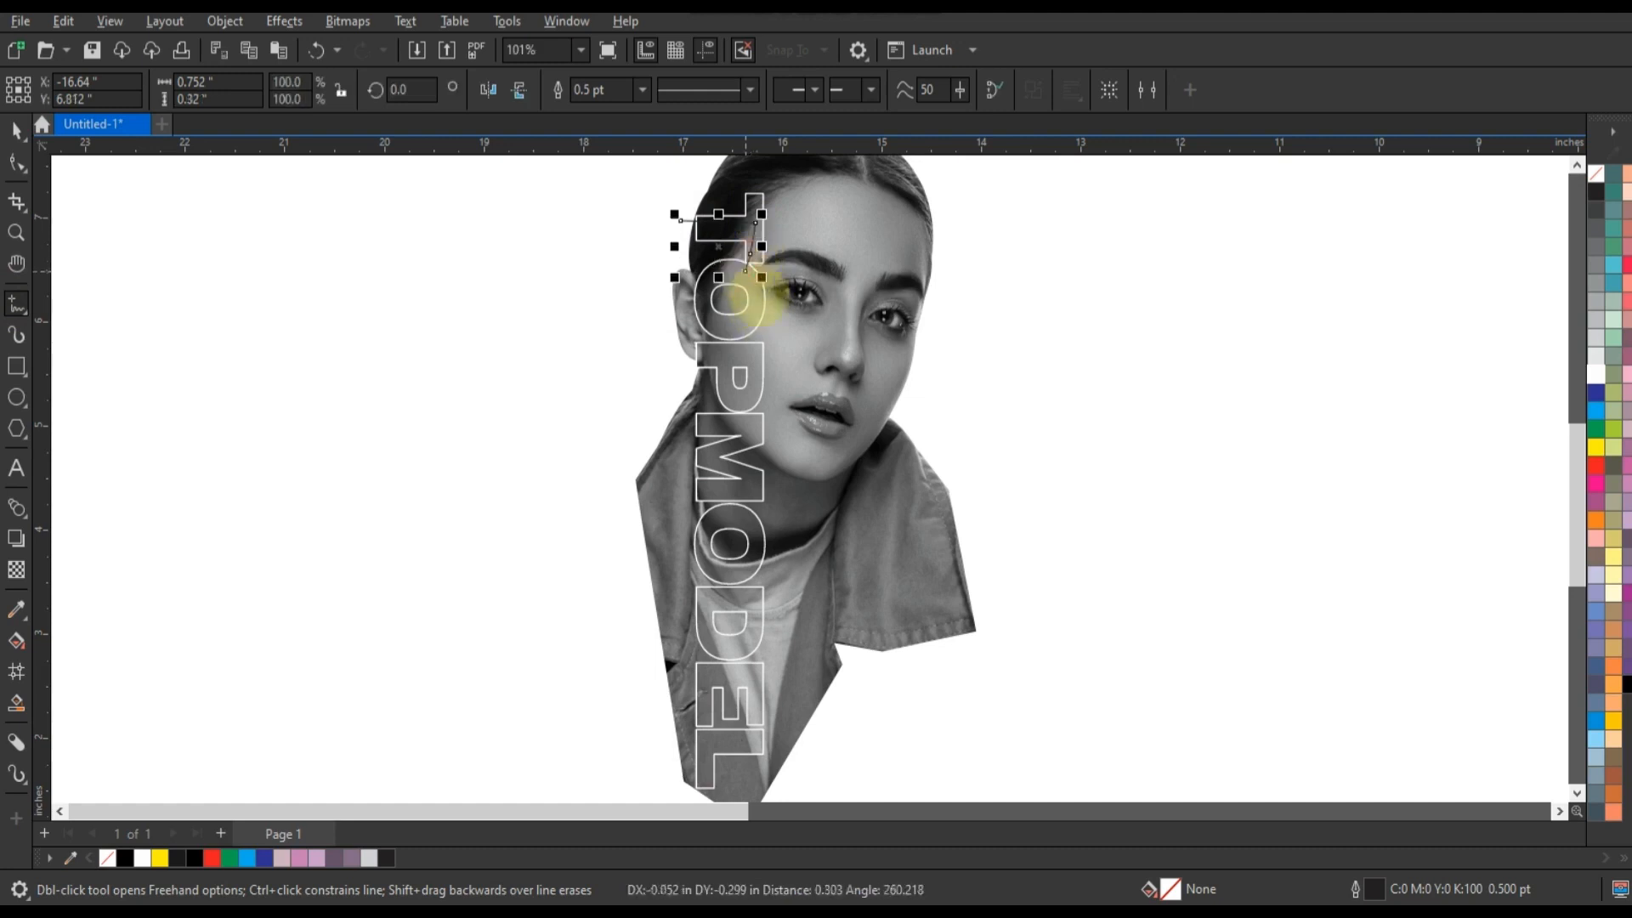
pyautogui.click(750, 326)
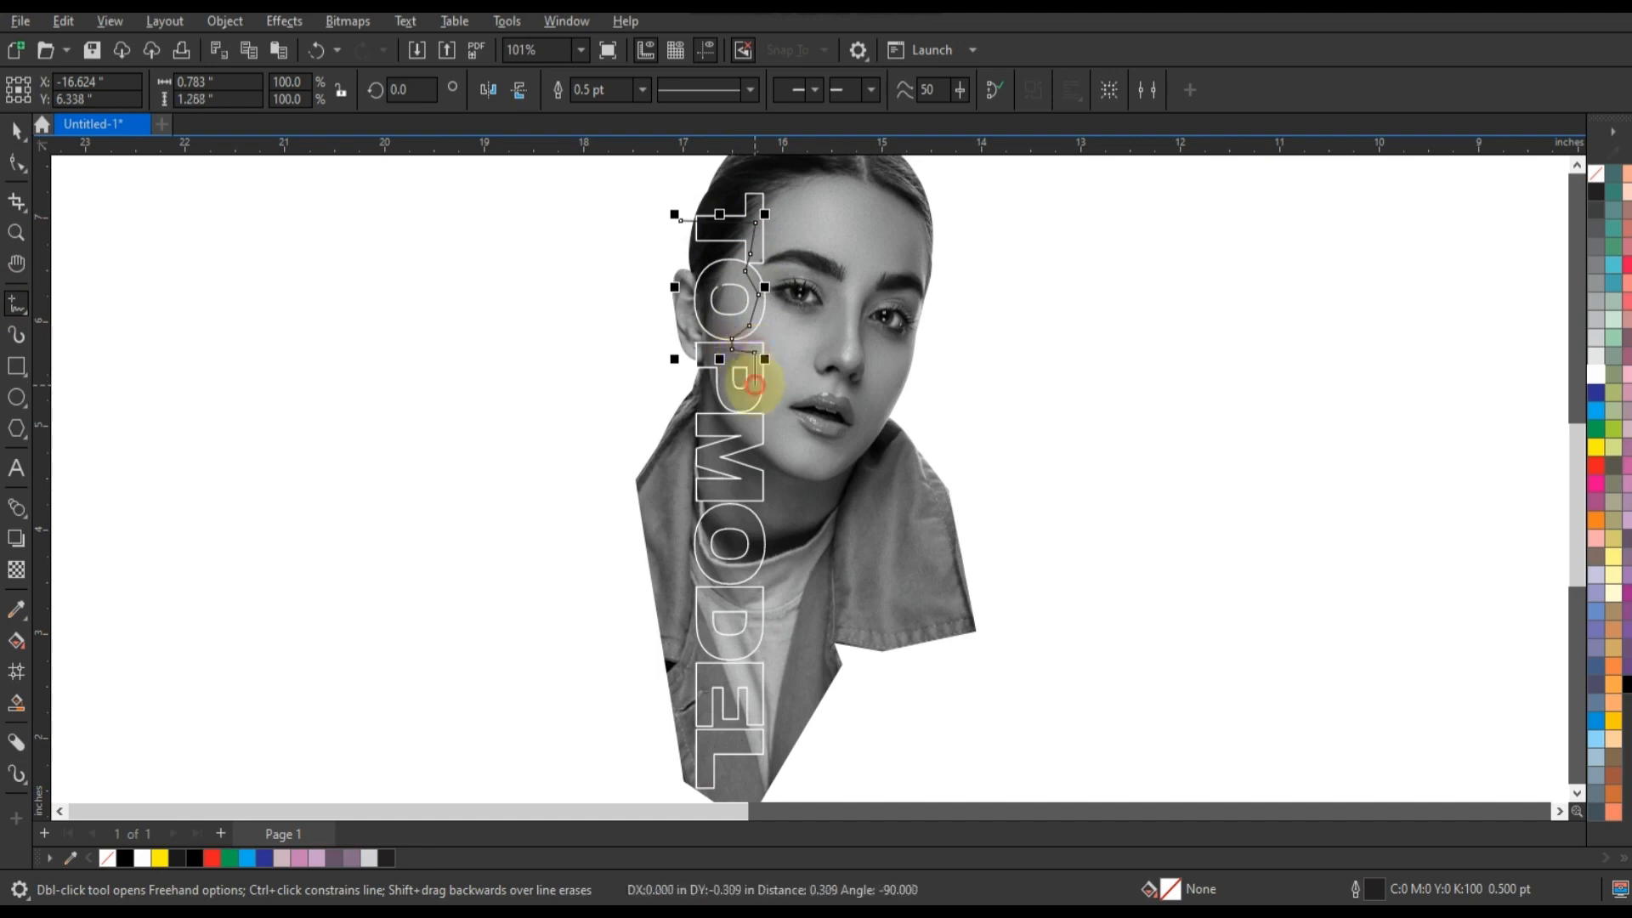
pyautogui.click(753, 423)
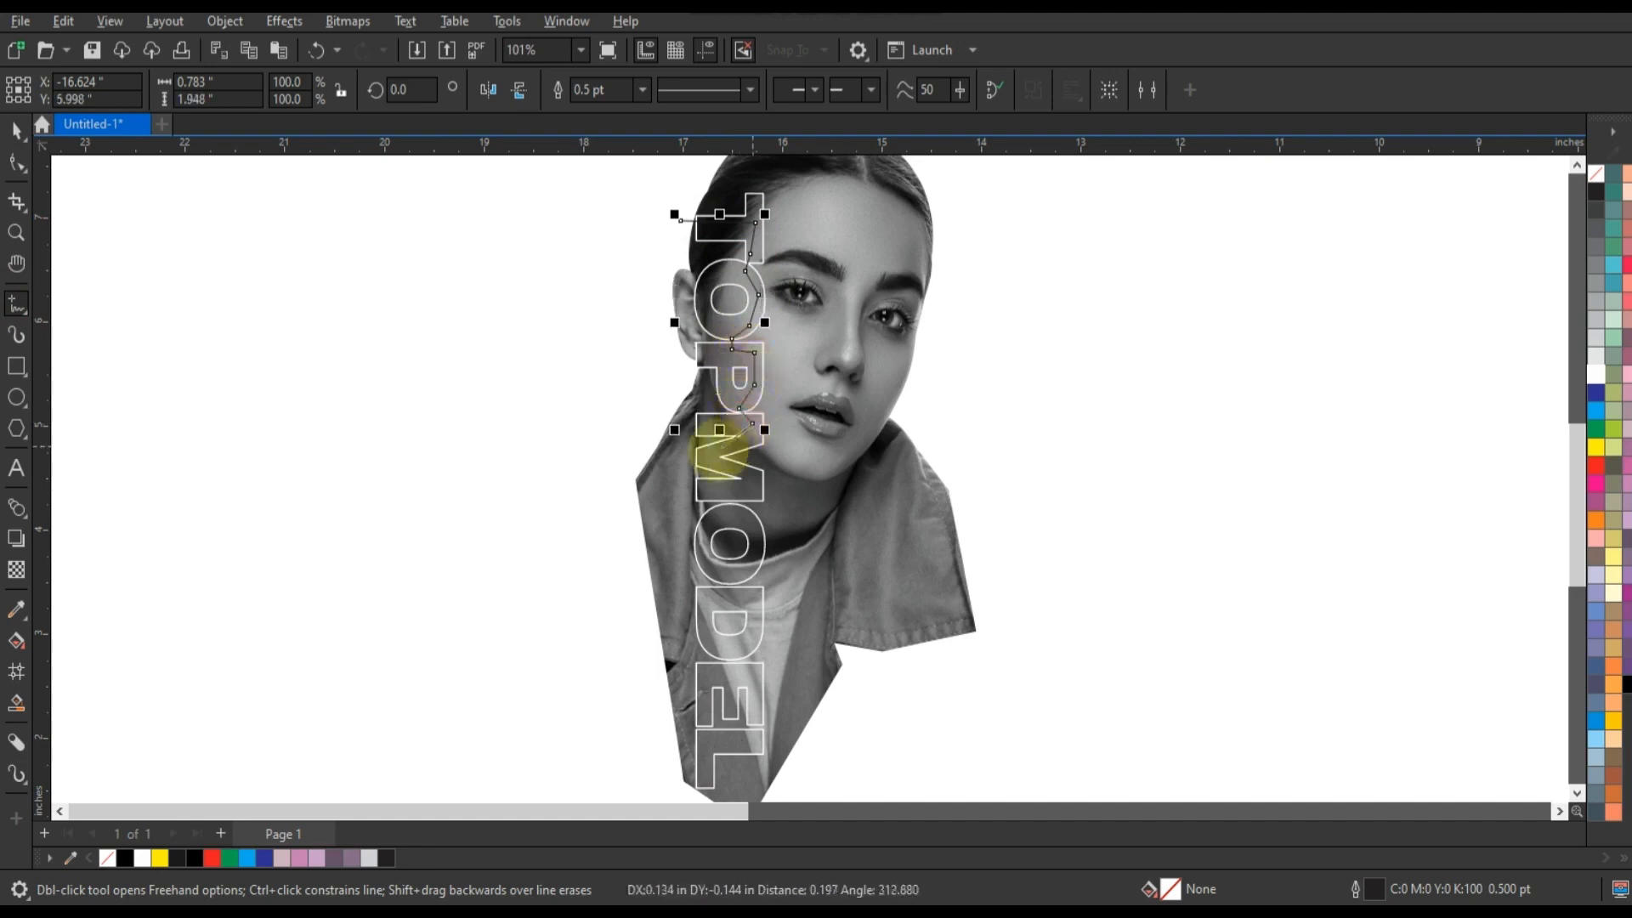
pyautogui.click(702, 454)
pyautogui.click(750, 472)
pyautogui.click(756, 493)
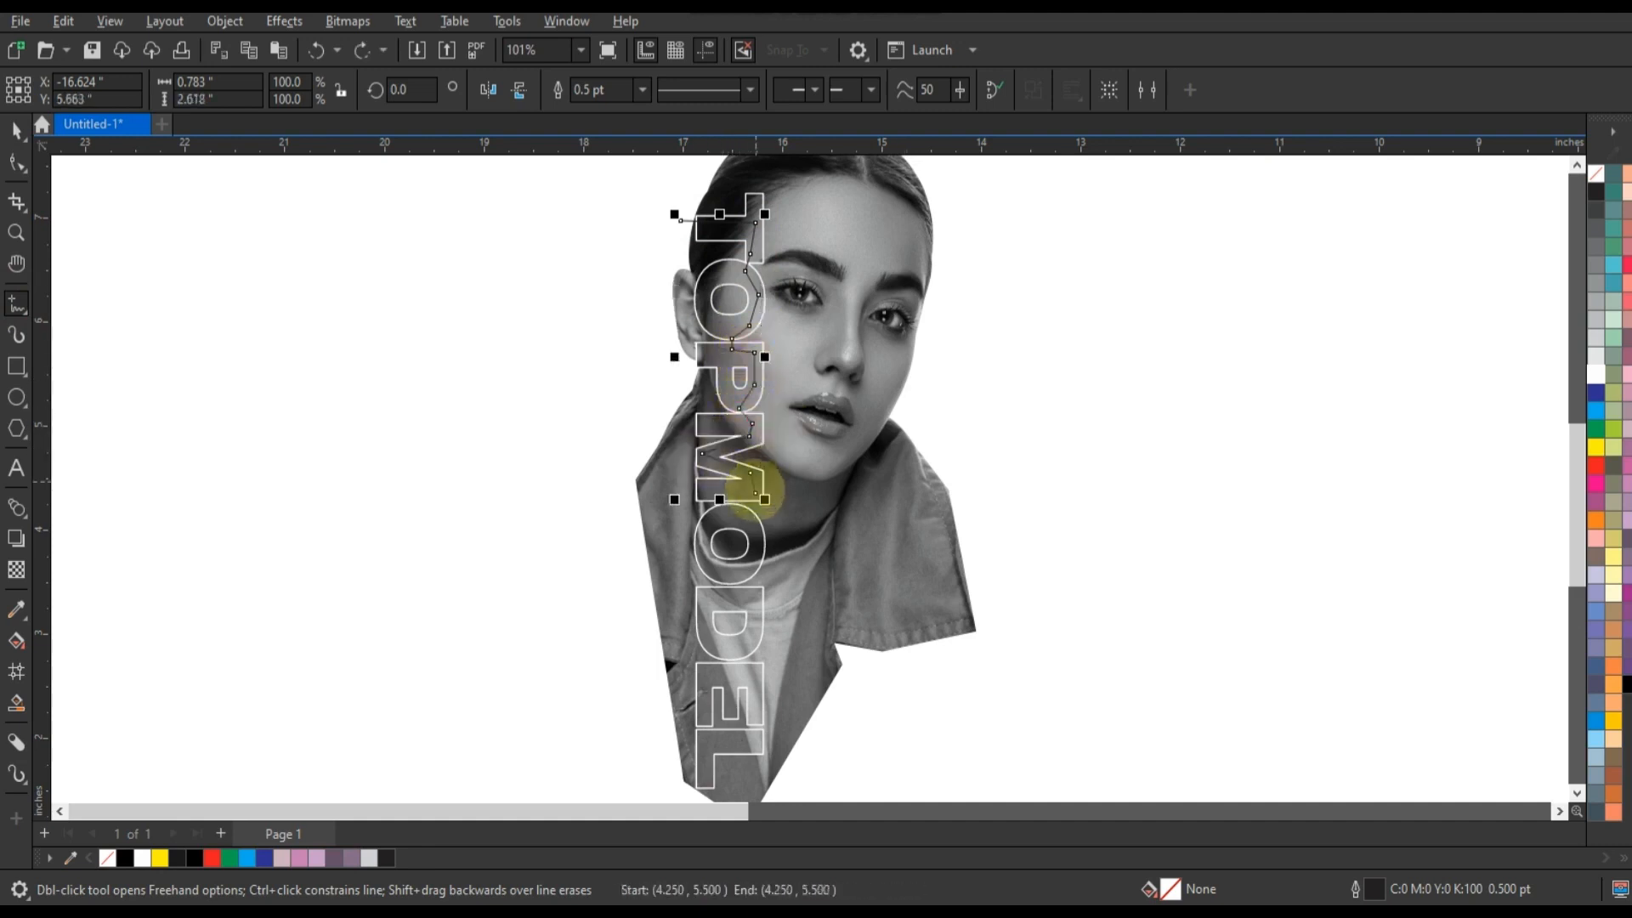
pyautogui.hotkey('ctrl', 'z')
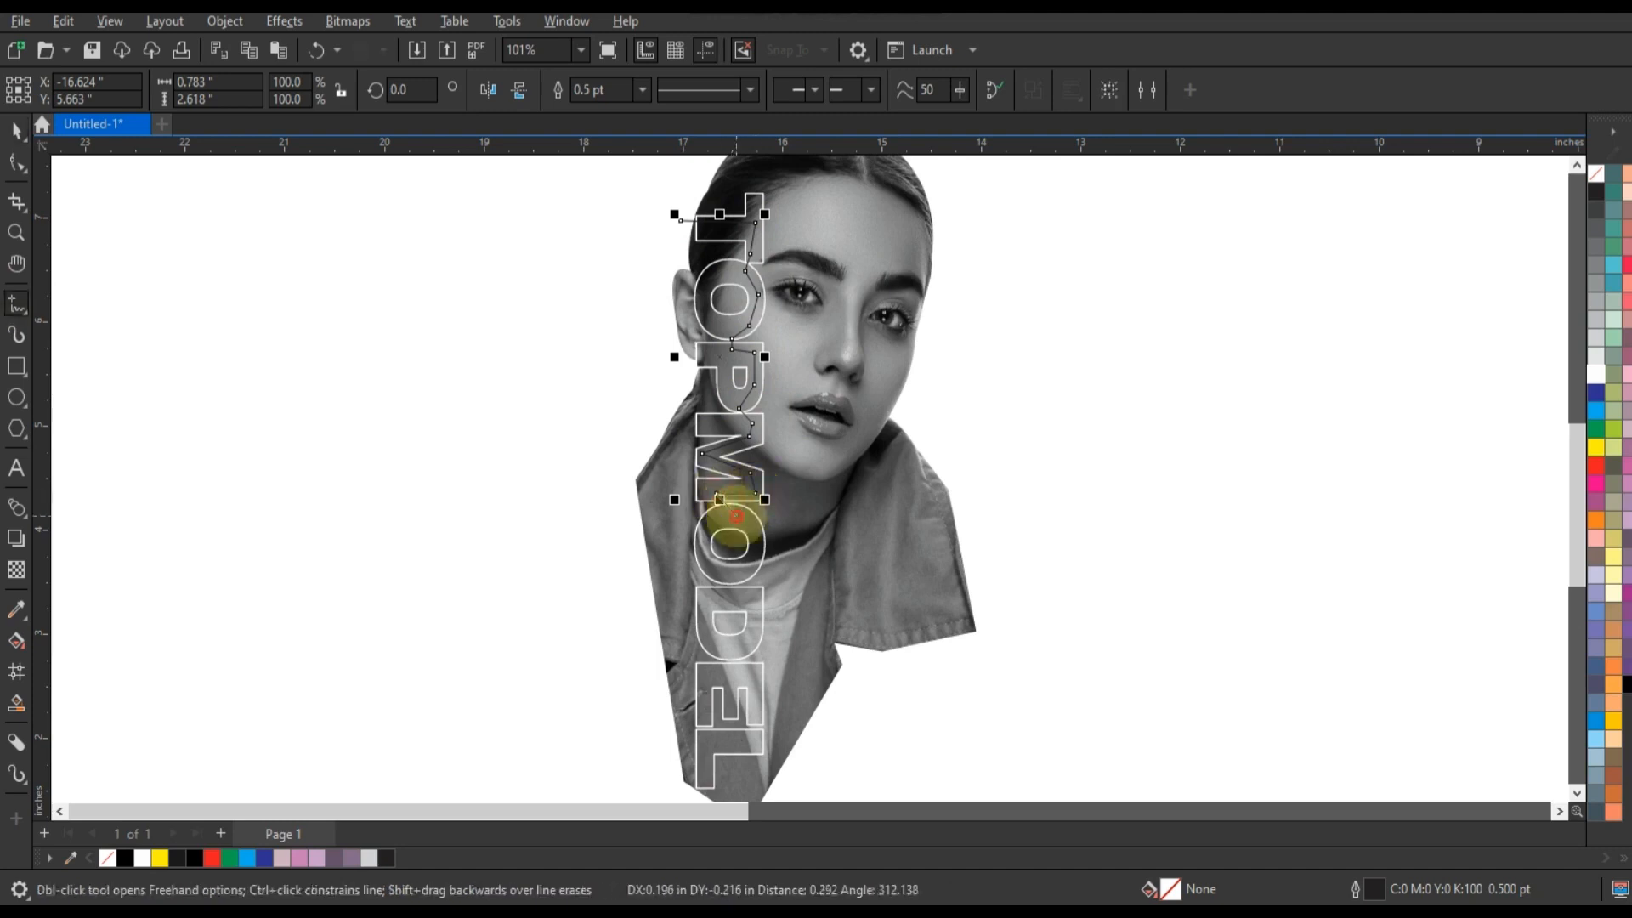
pyautogui.click(751, 564)
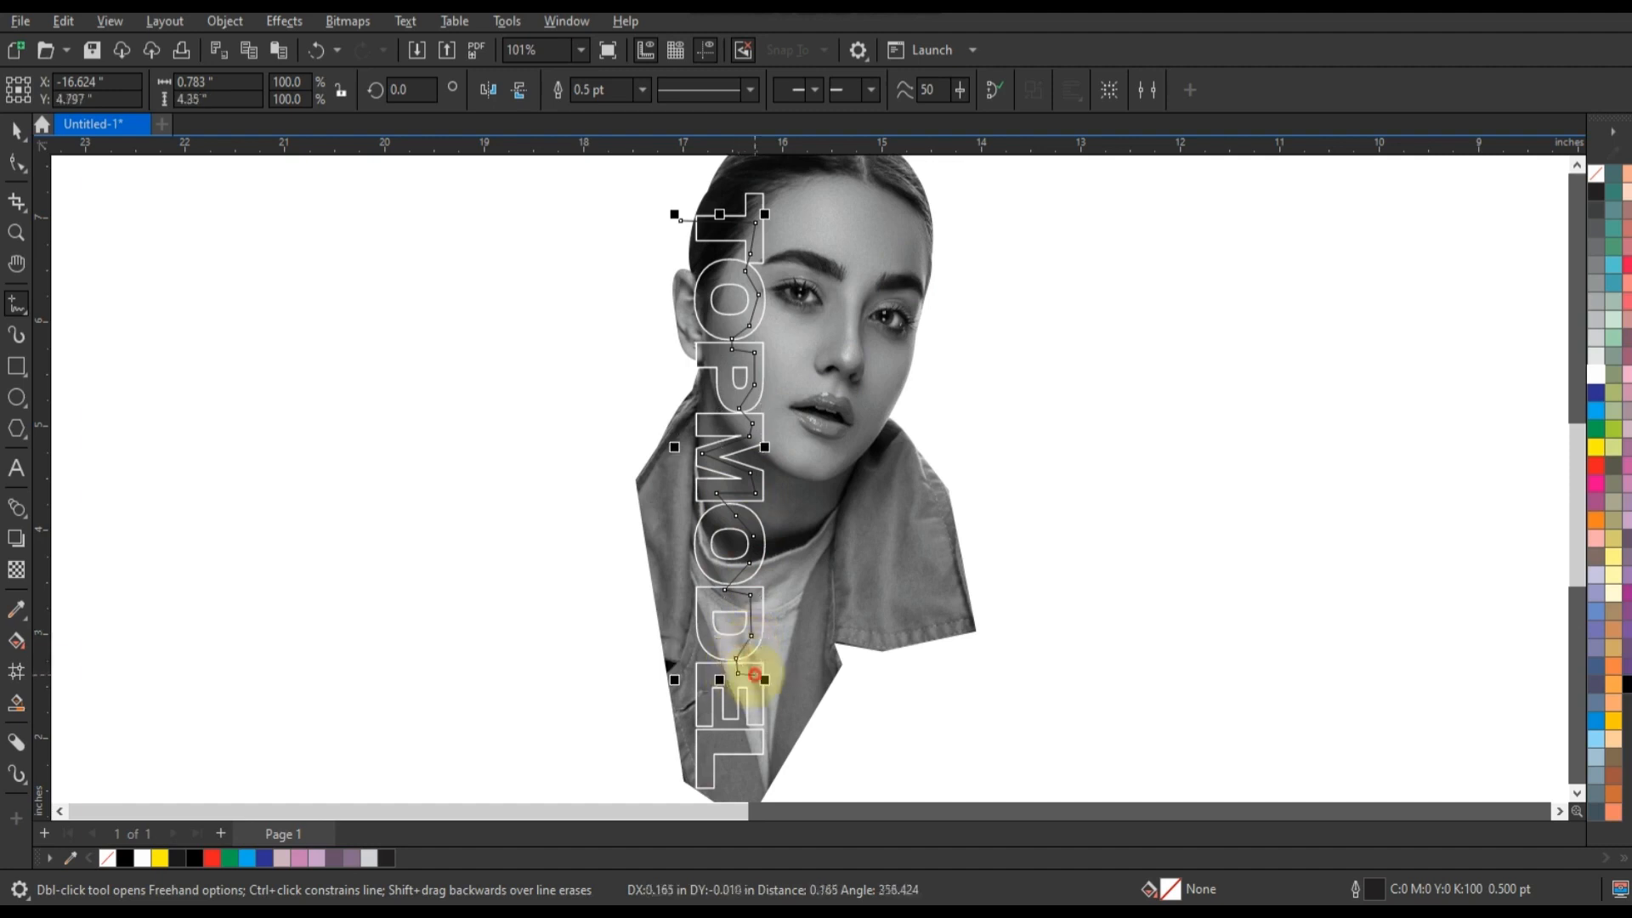
pyautogui.click(751, 737)
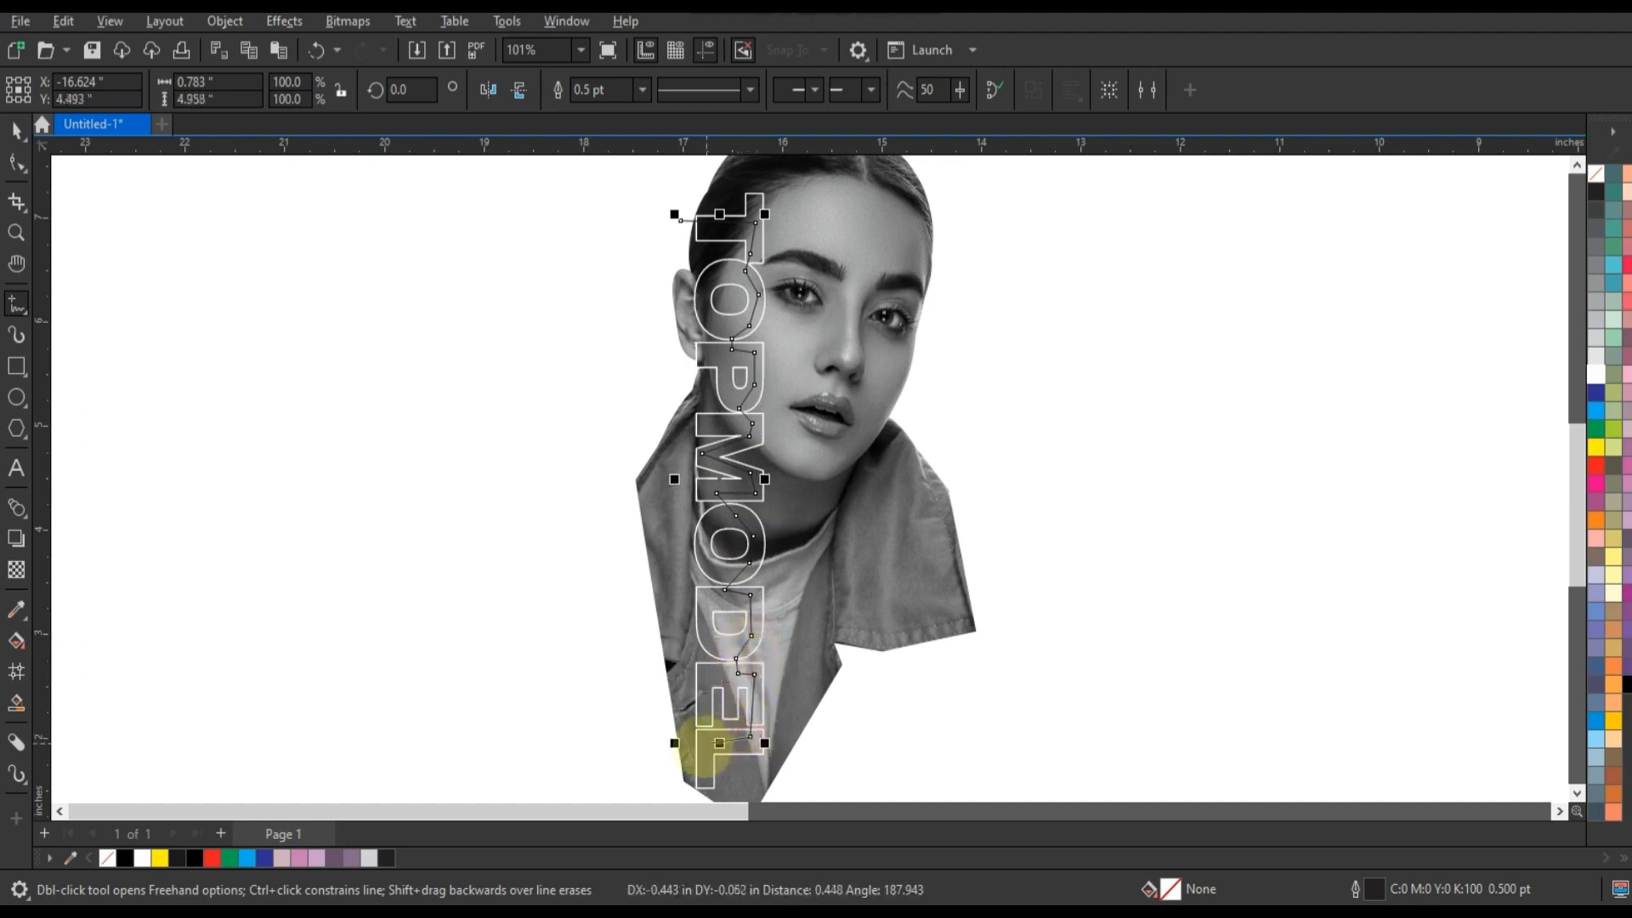
pyautogui.scroll(-1, 702, 784)
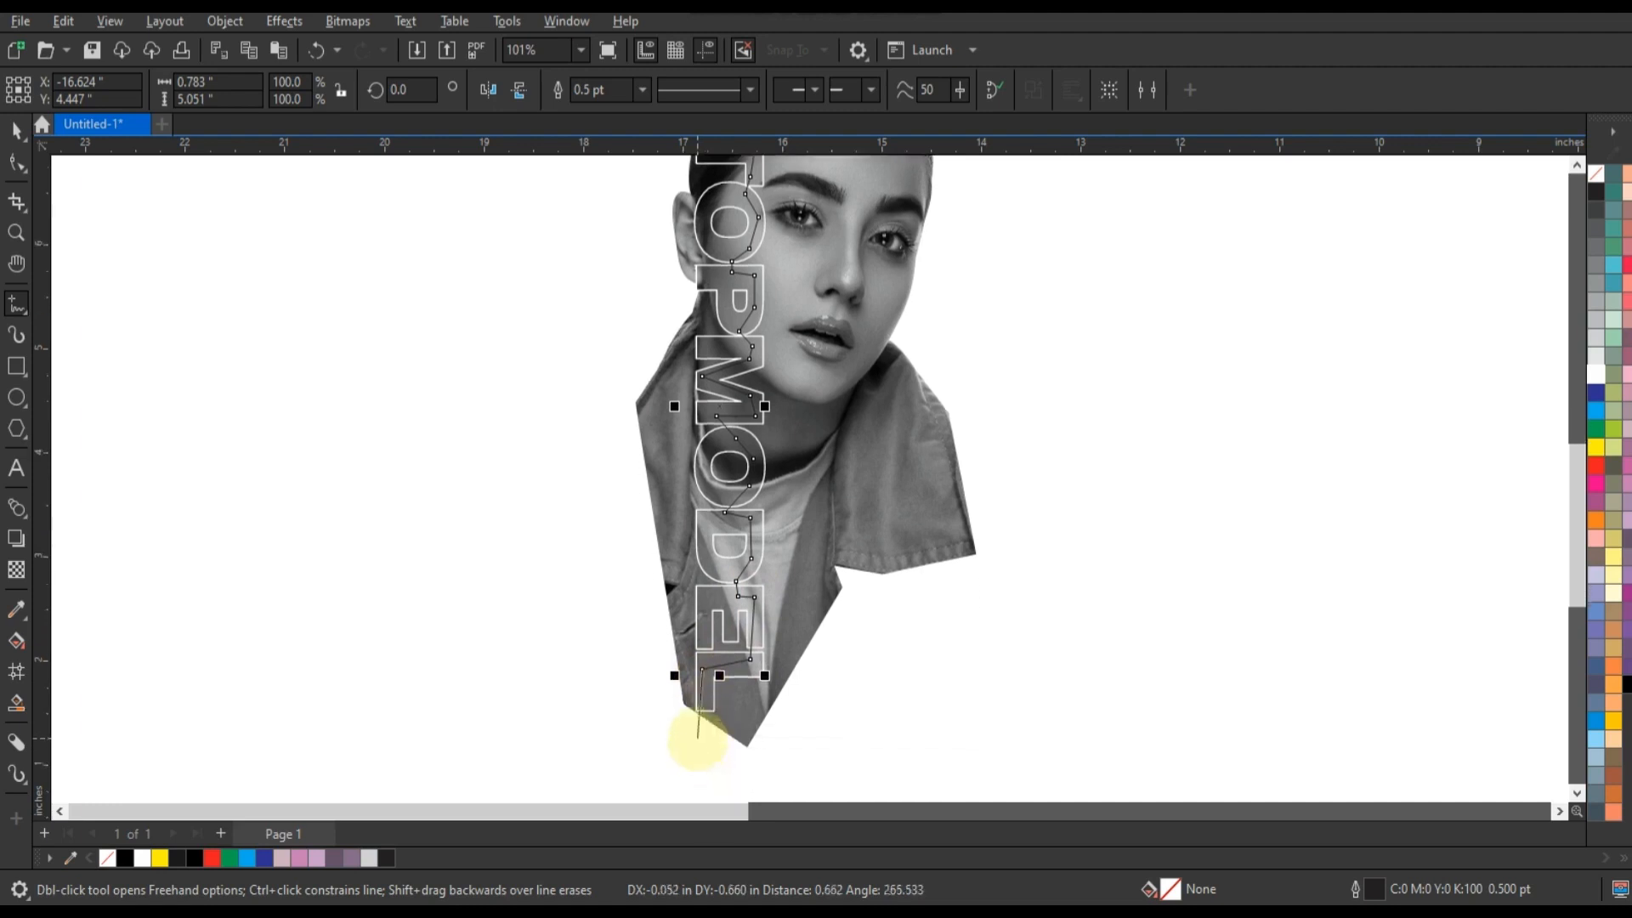
pyautogui.click(698, 736)
pyautogui.scroll(1, 593, 281)
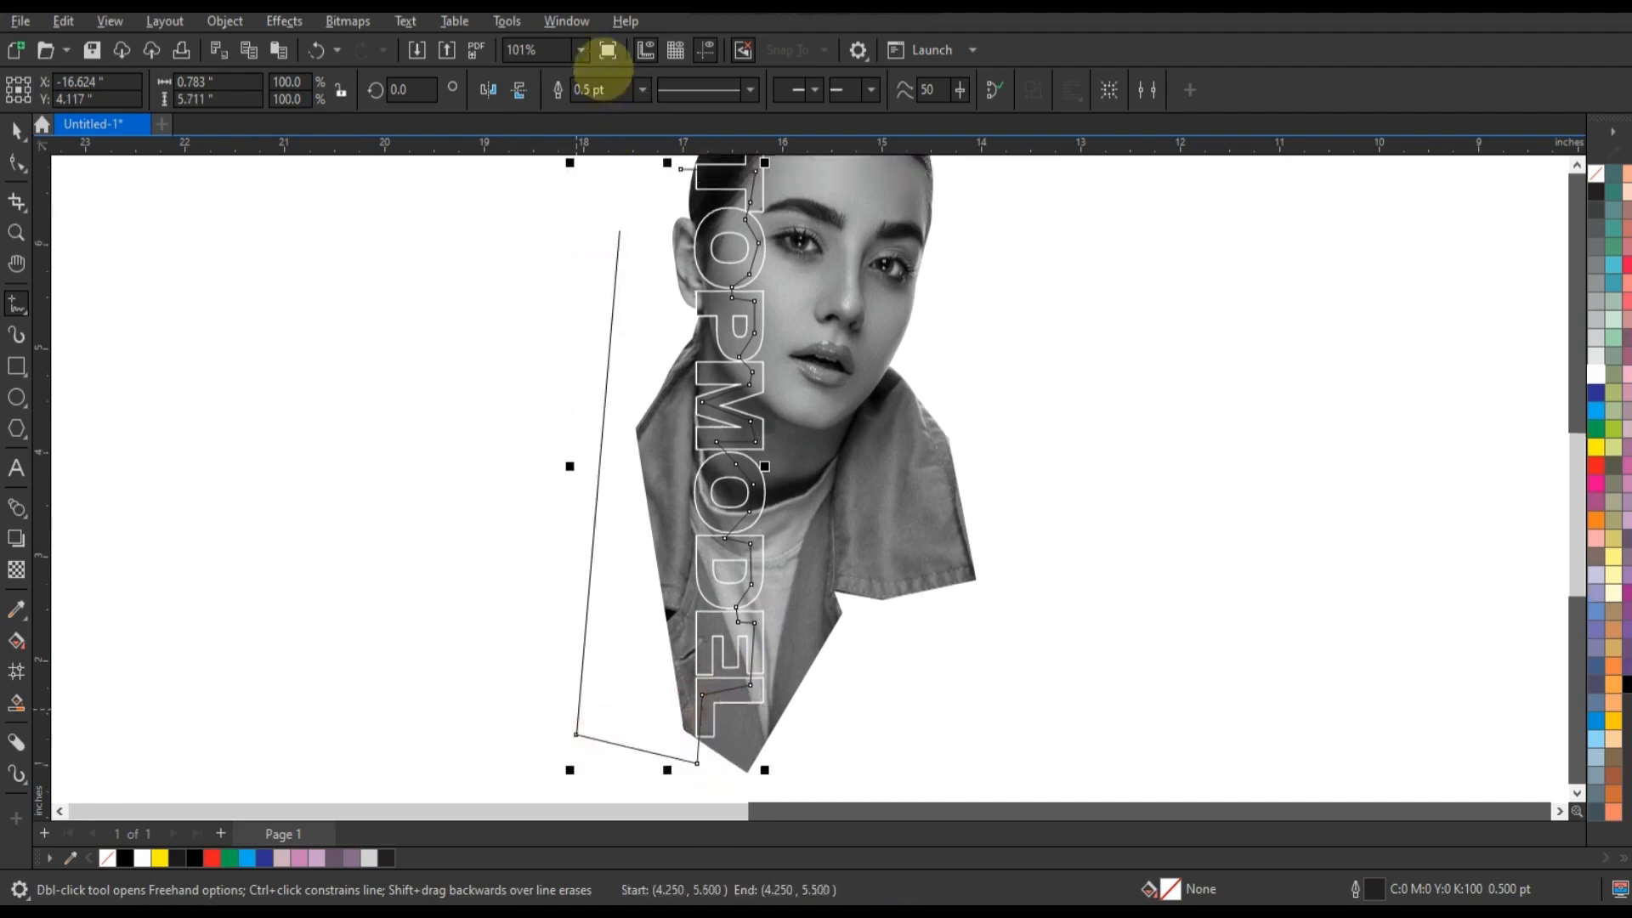
pyautogui.click(593, 281)
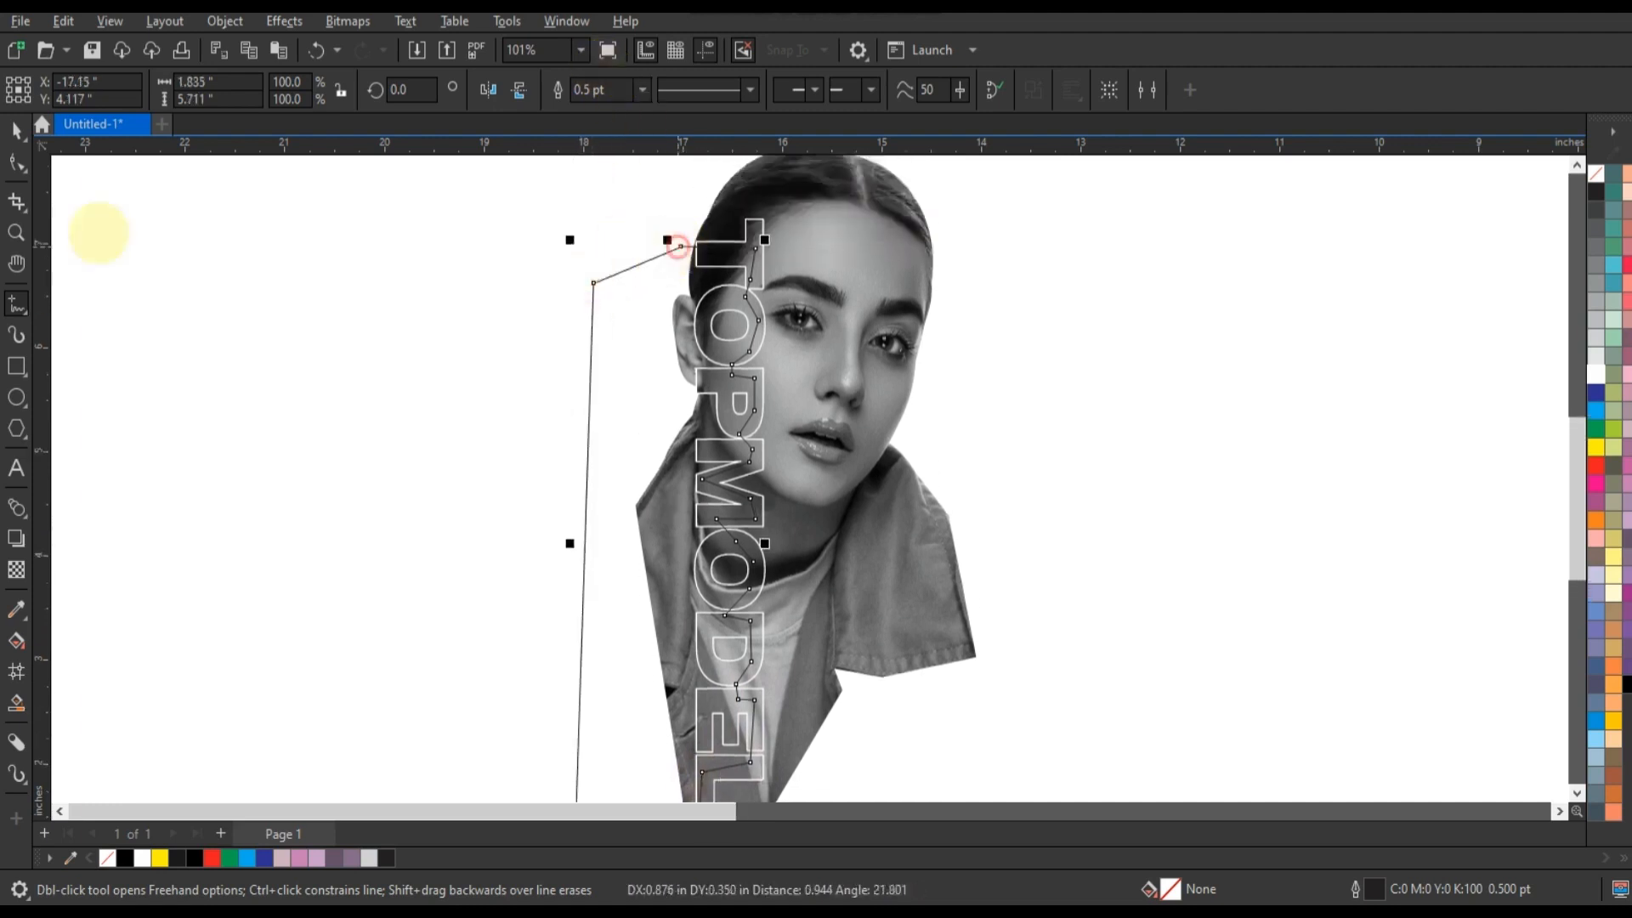
# - Trim the background portrait with the closed outline, then delete the outline
pyautogui.press('space')
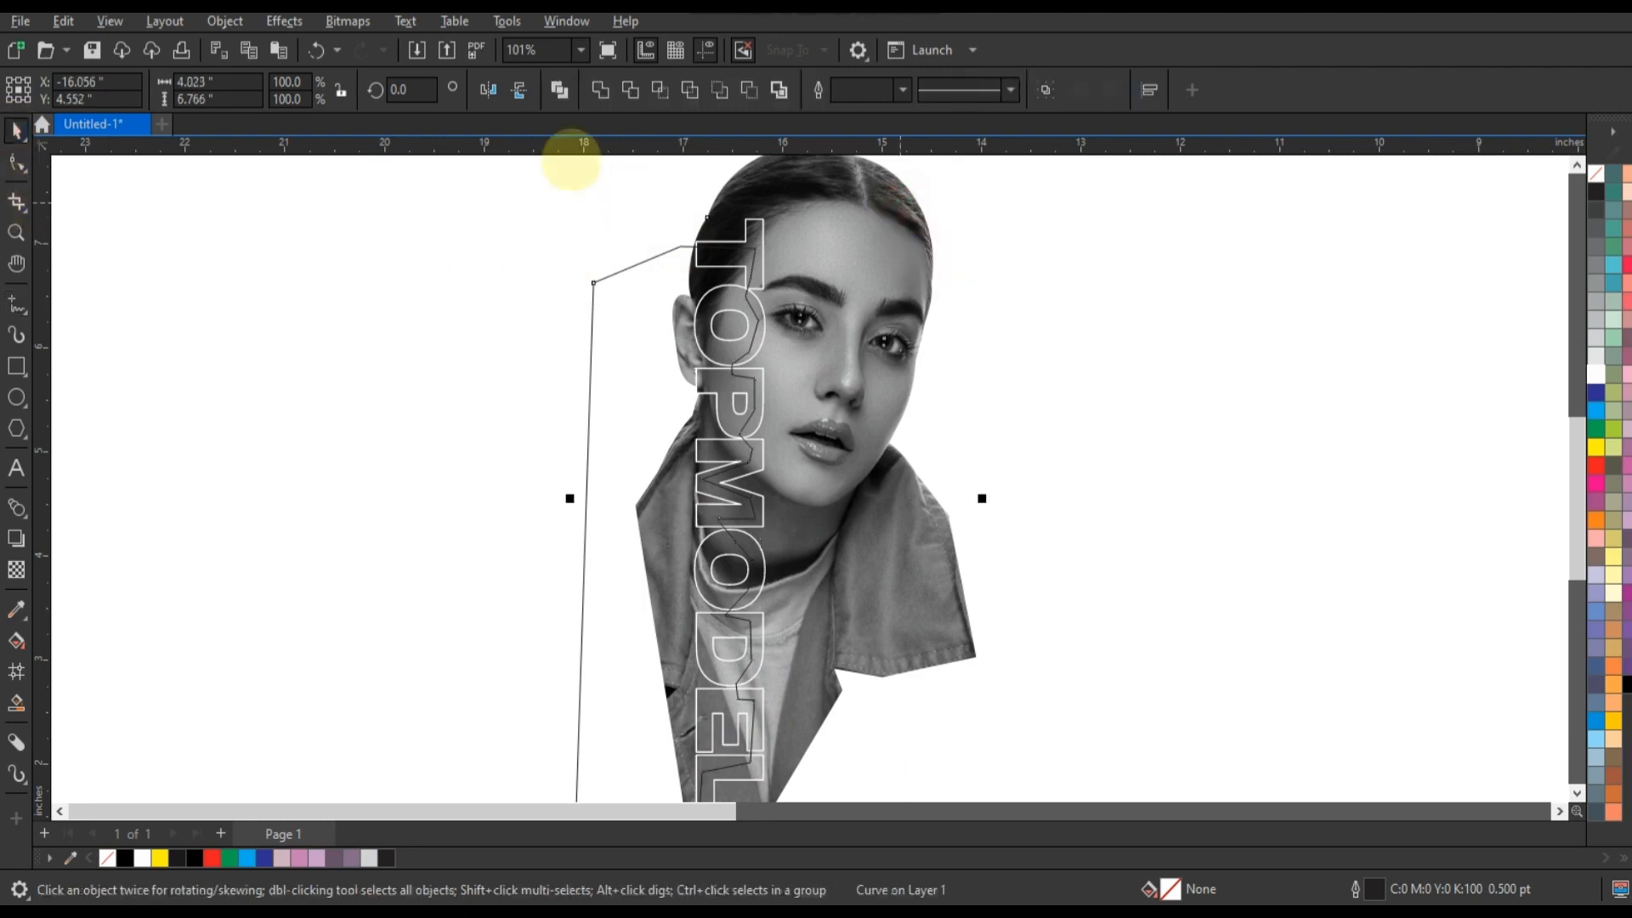
pyautogui.click(633, 92)
pyautogui.click(477, 259)
pyautogui.scroll(-1, 576, 544)
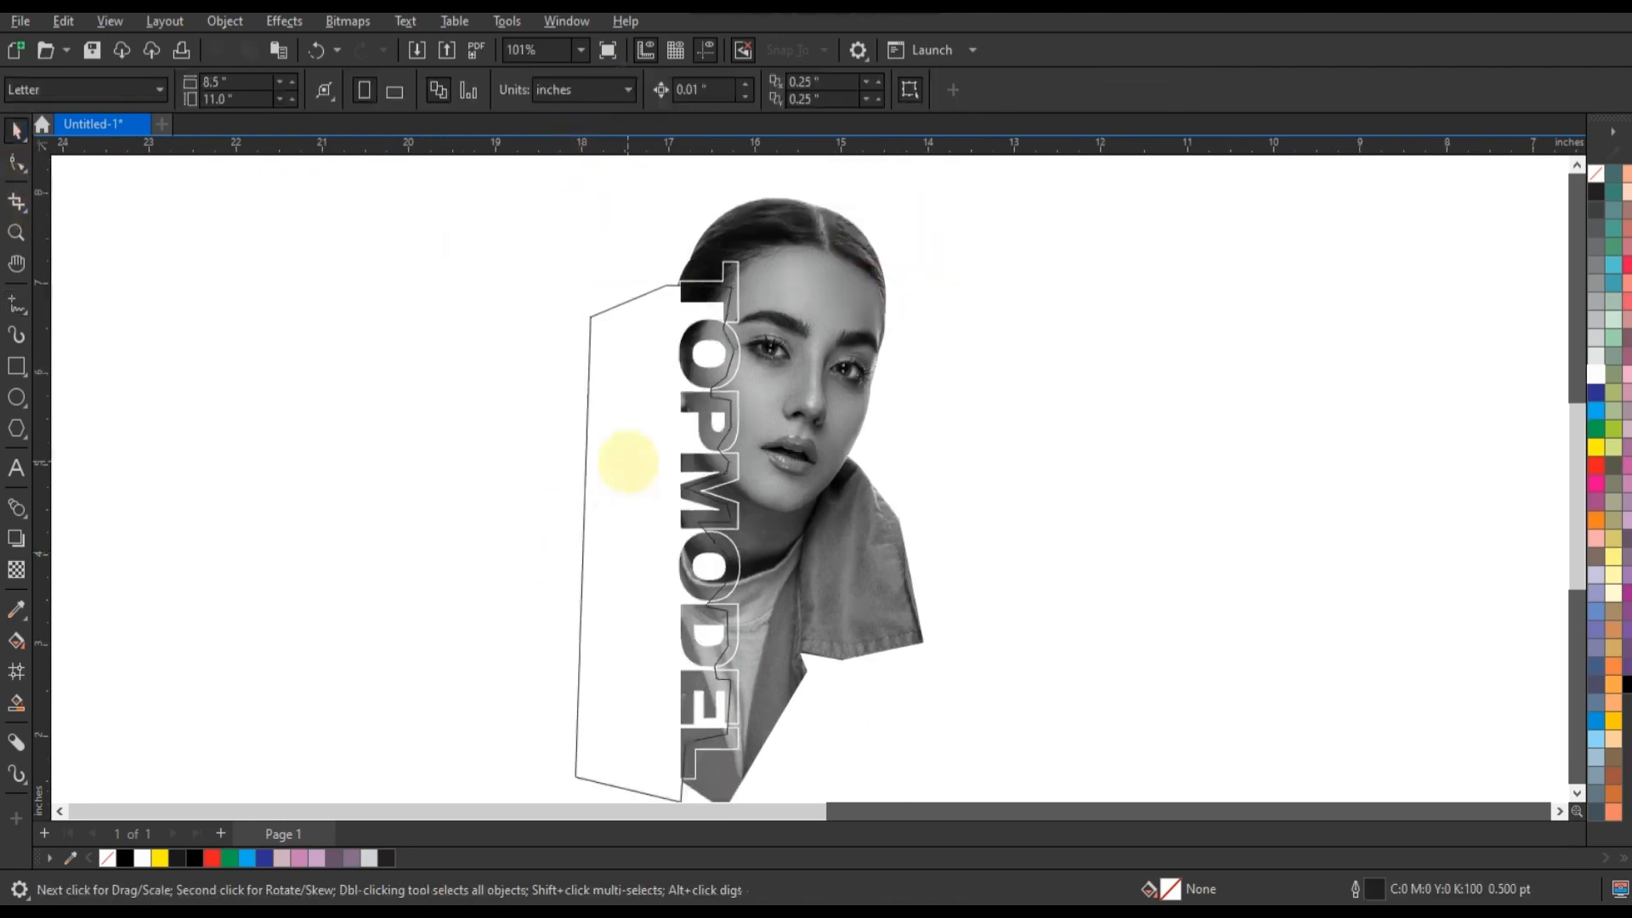
pyautogui.press('Delete')
pyautogui.scroll(-1, 619, 460)
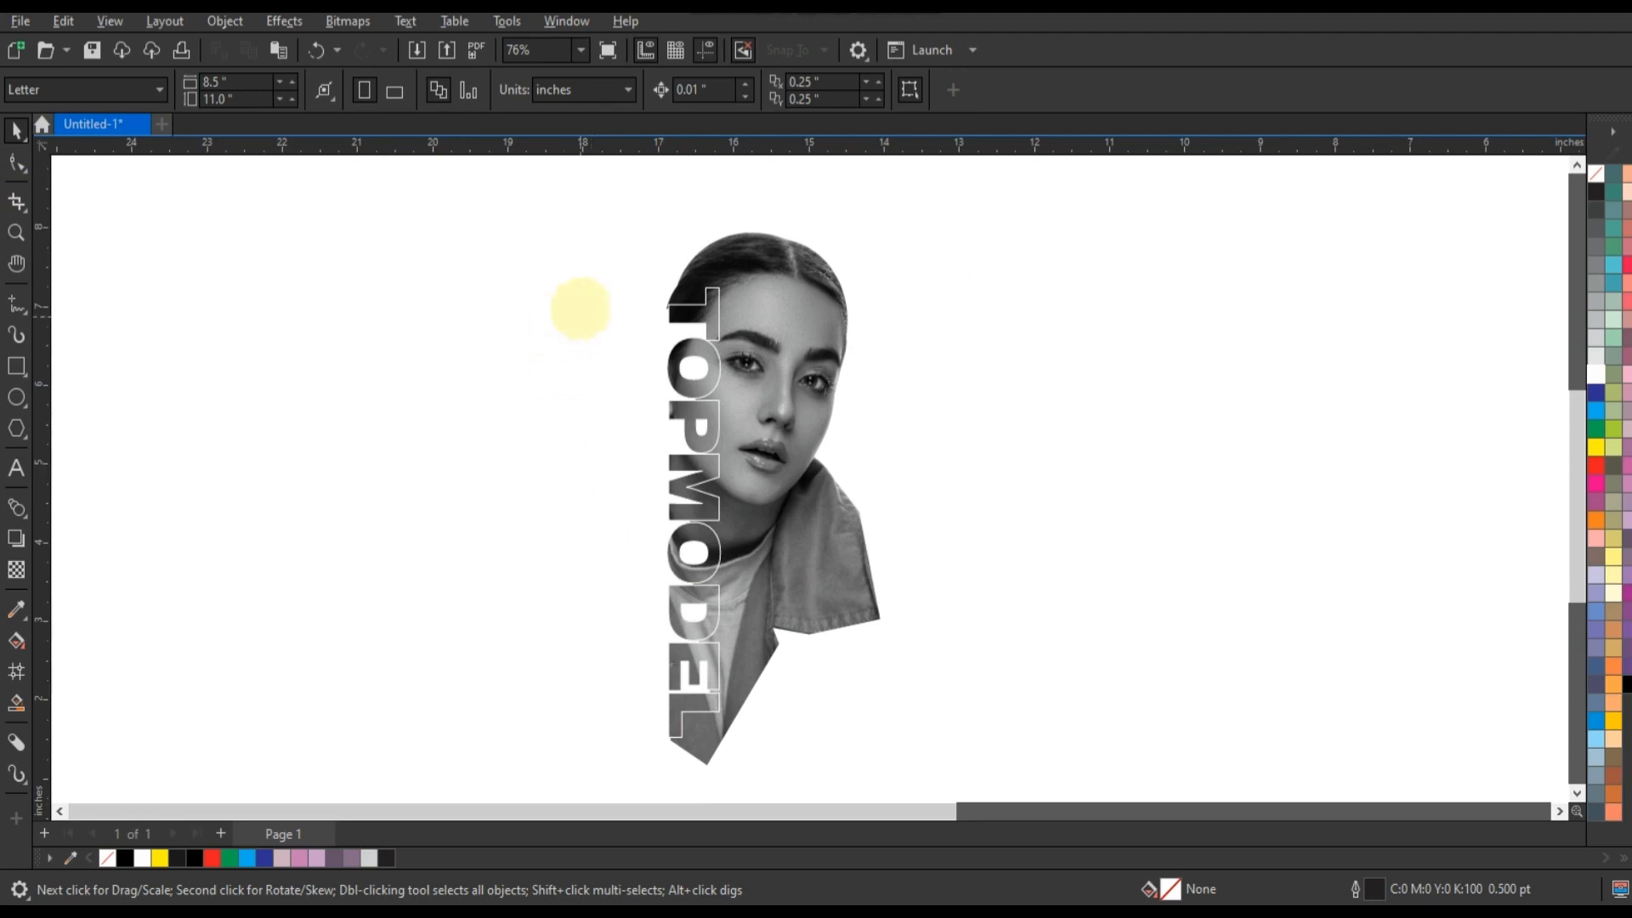
# - Try a drop shadow on the TOPMODEL lettering with Outside feathering and an opacity of 69
pyautogui.click(694, 358)
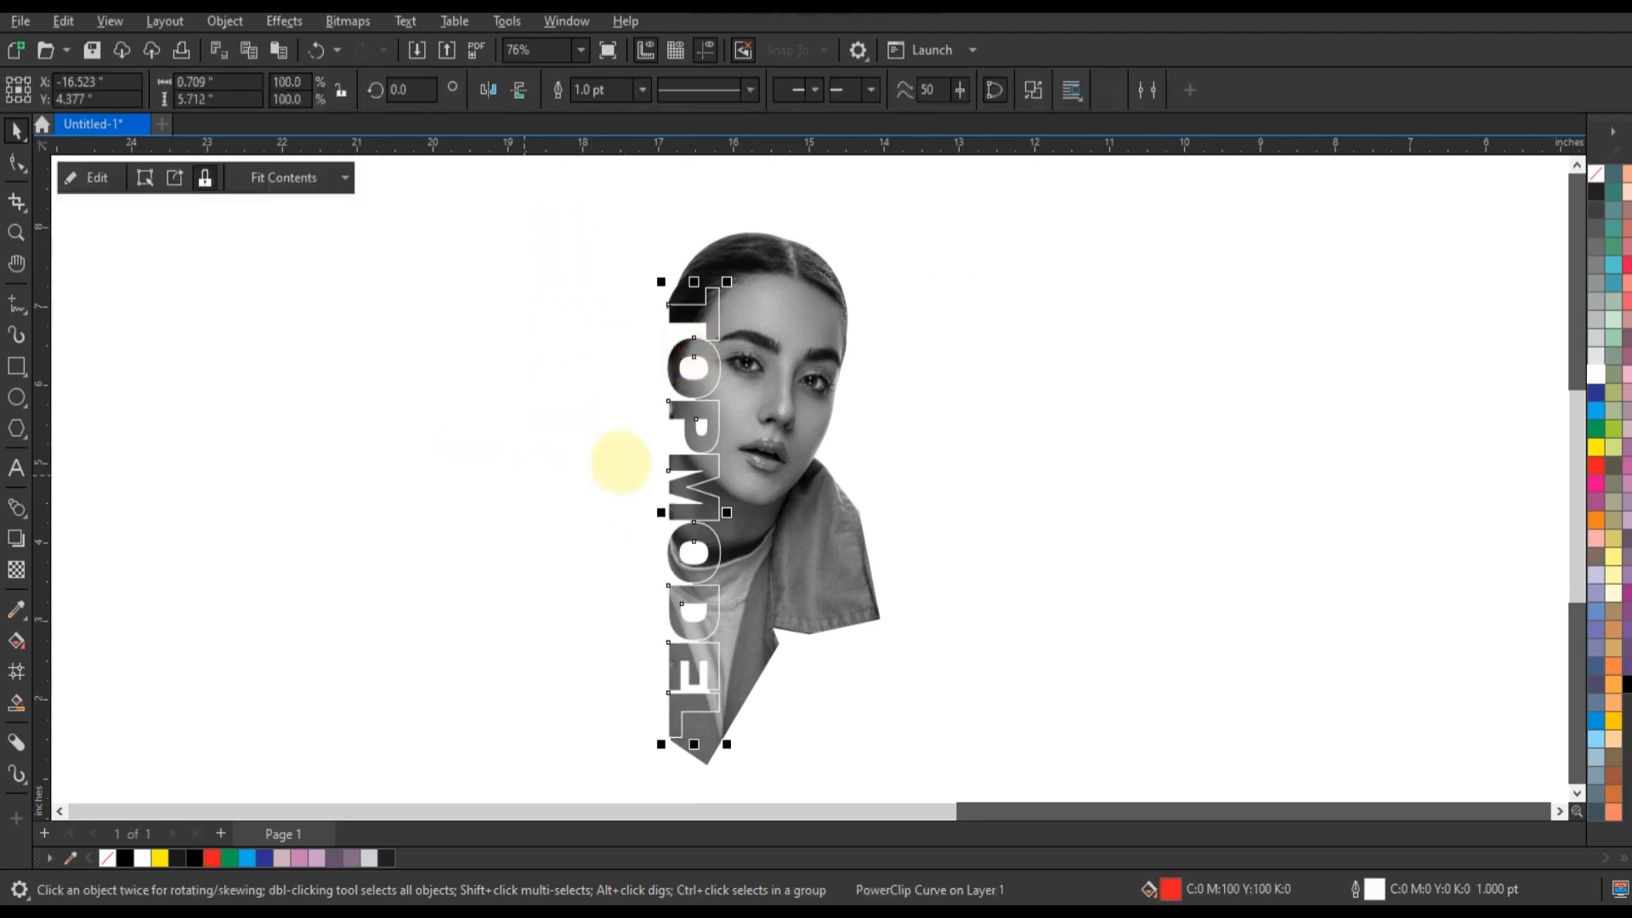
pyautogui.click(16, 539)
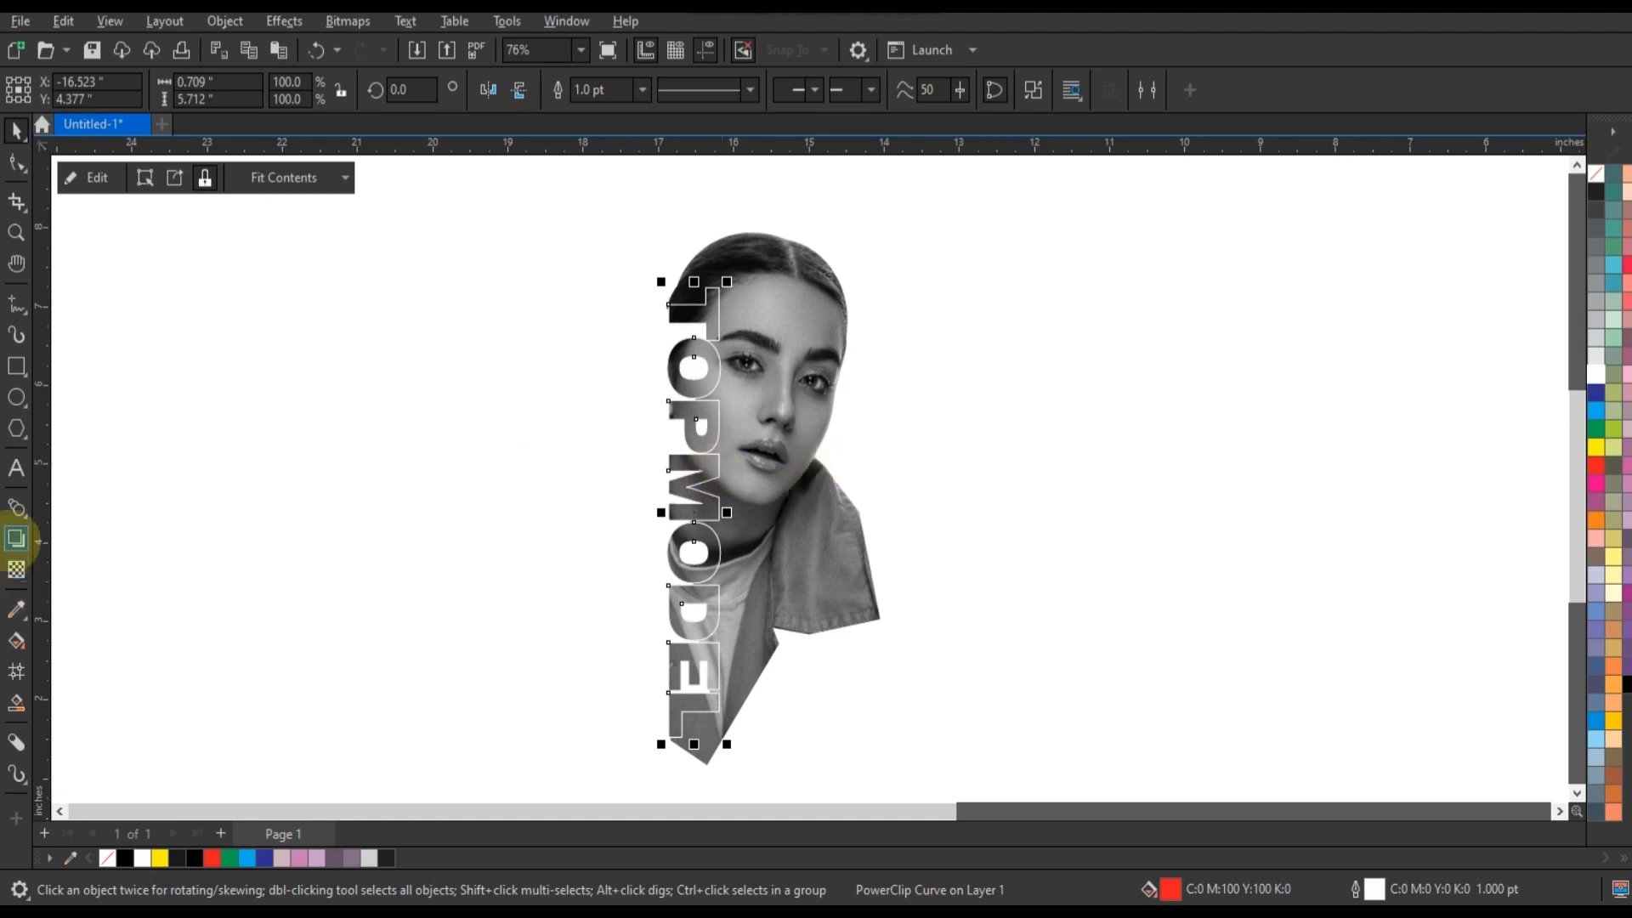
pyautogui.moveTo(710, 319); pyautogui.dragTo(696, 740)
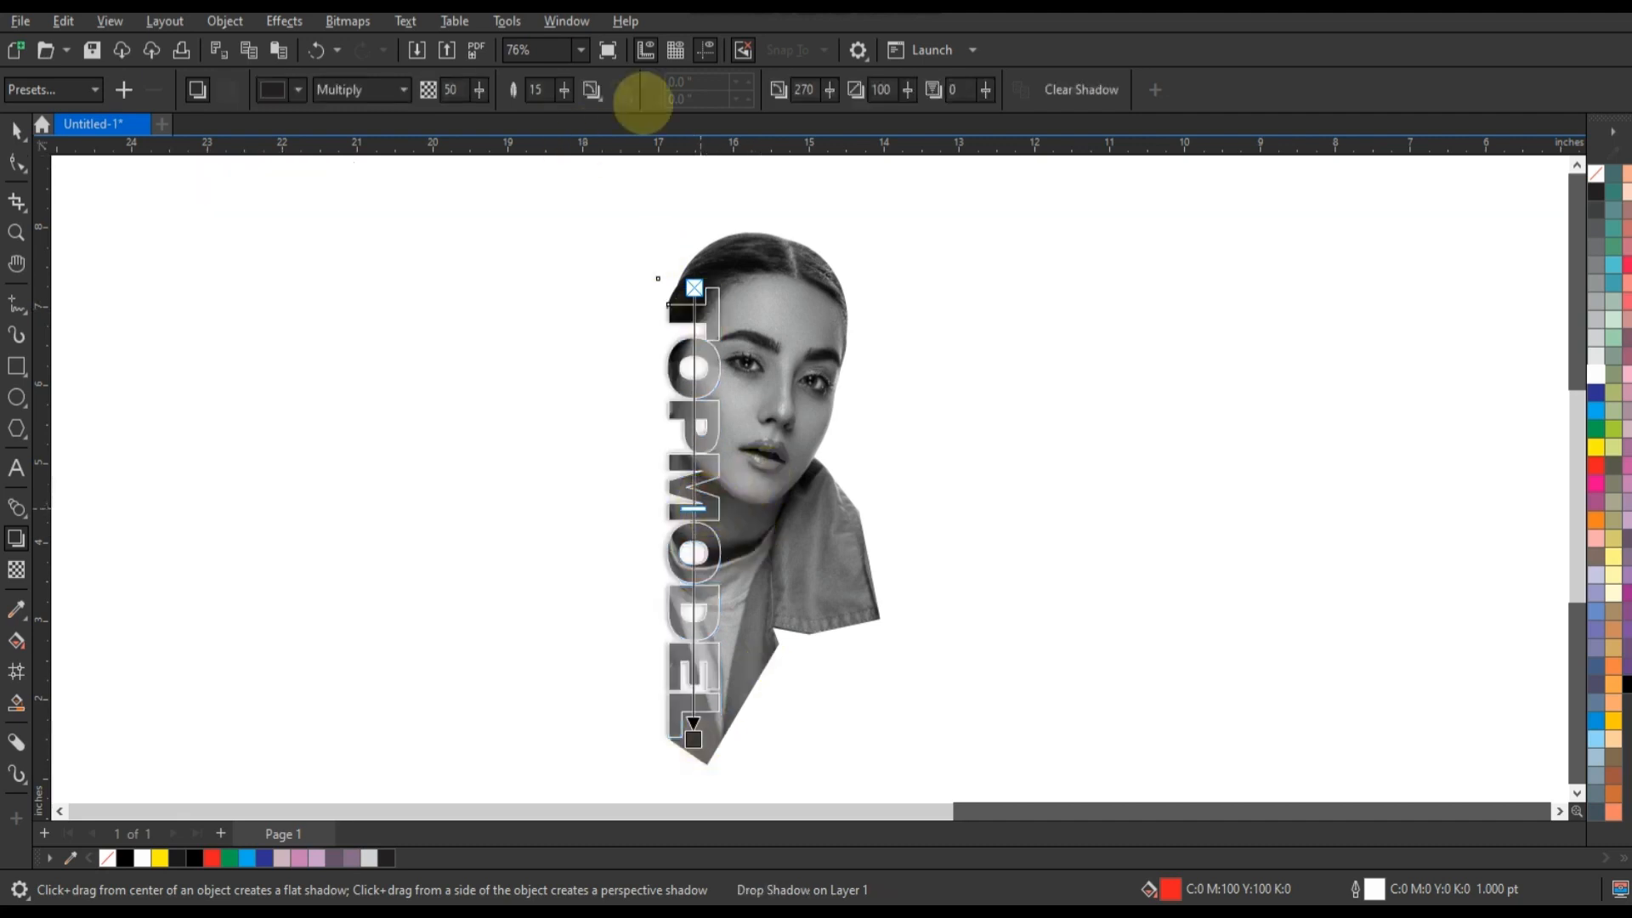
pyautogui.click(593, 90)
pyautogui.click(627, 189)
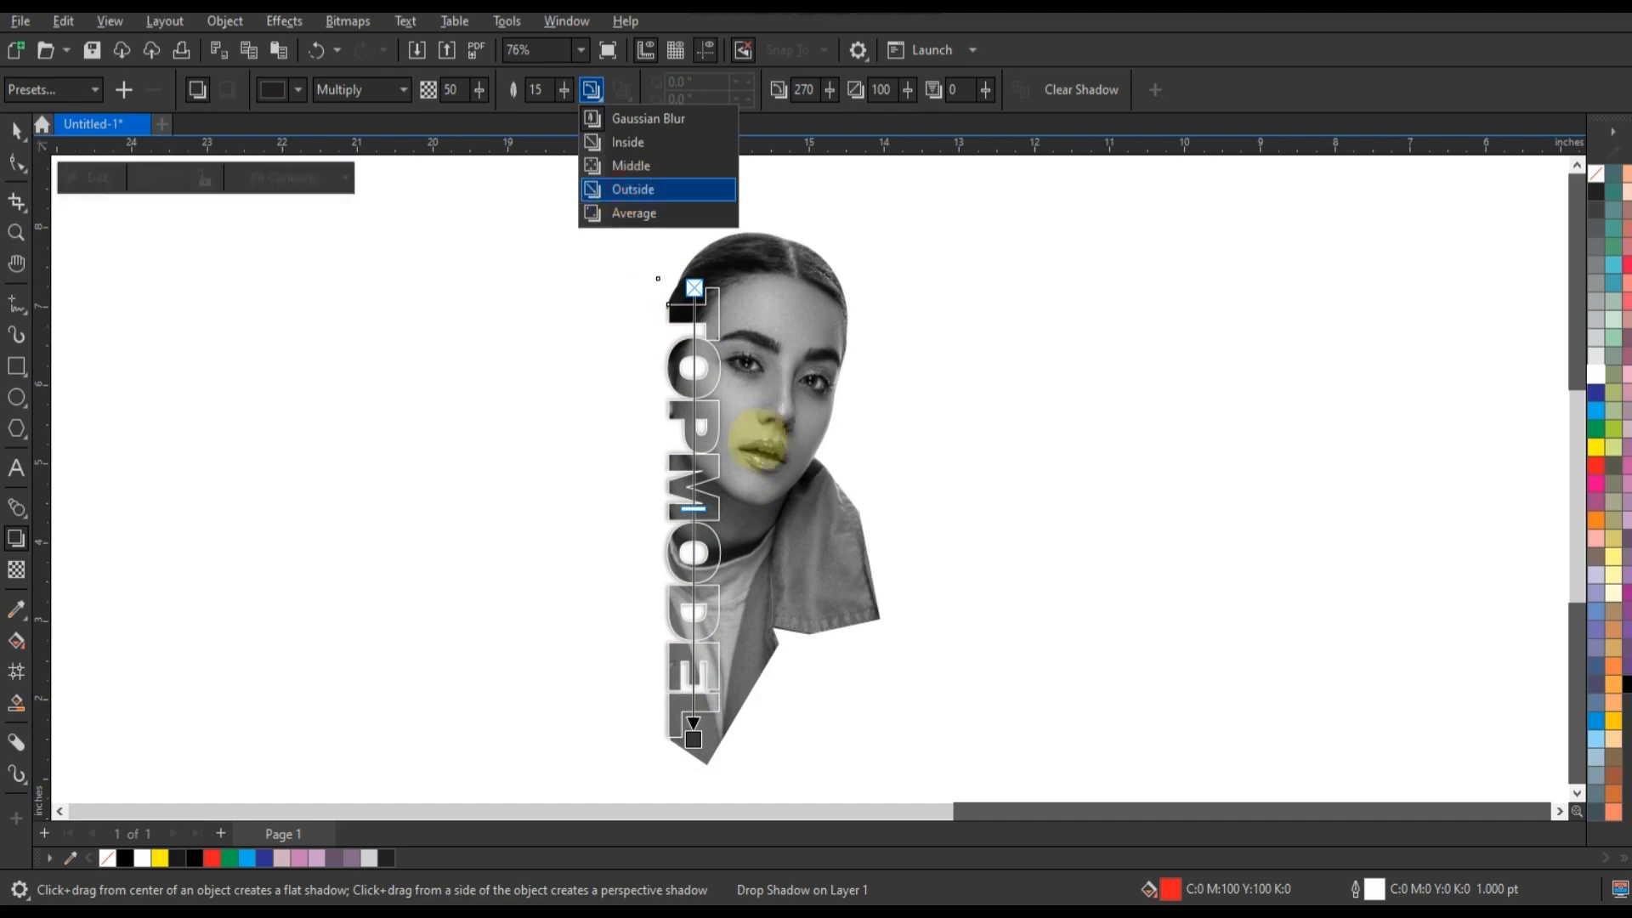
pyautogui.moveTo(694, 509); pyautogui.dragTo(696, 587)
pyautogui.click(16, 130)
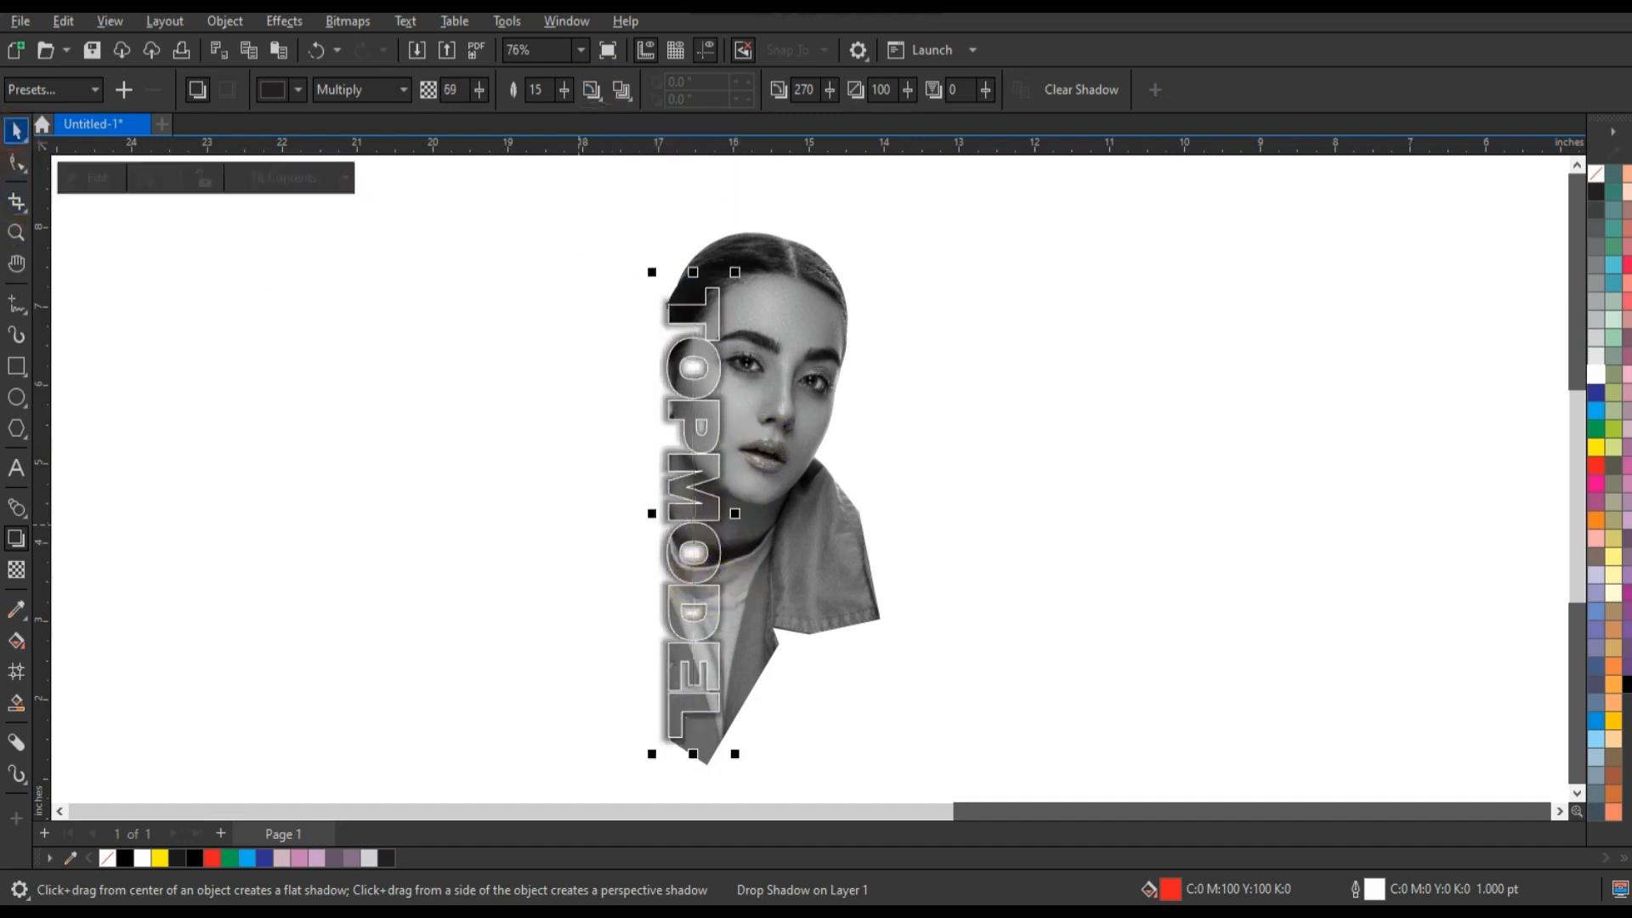
# - Try removing the white outline from the shadowed TOPMODEL lettering
pyautogui.rightClick(1595, 173)
pyautogui.click(1502, 178)
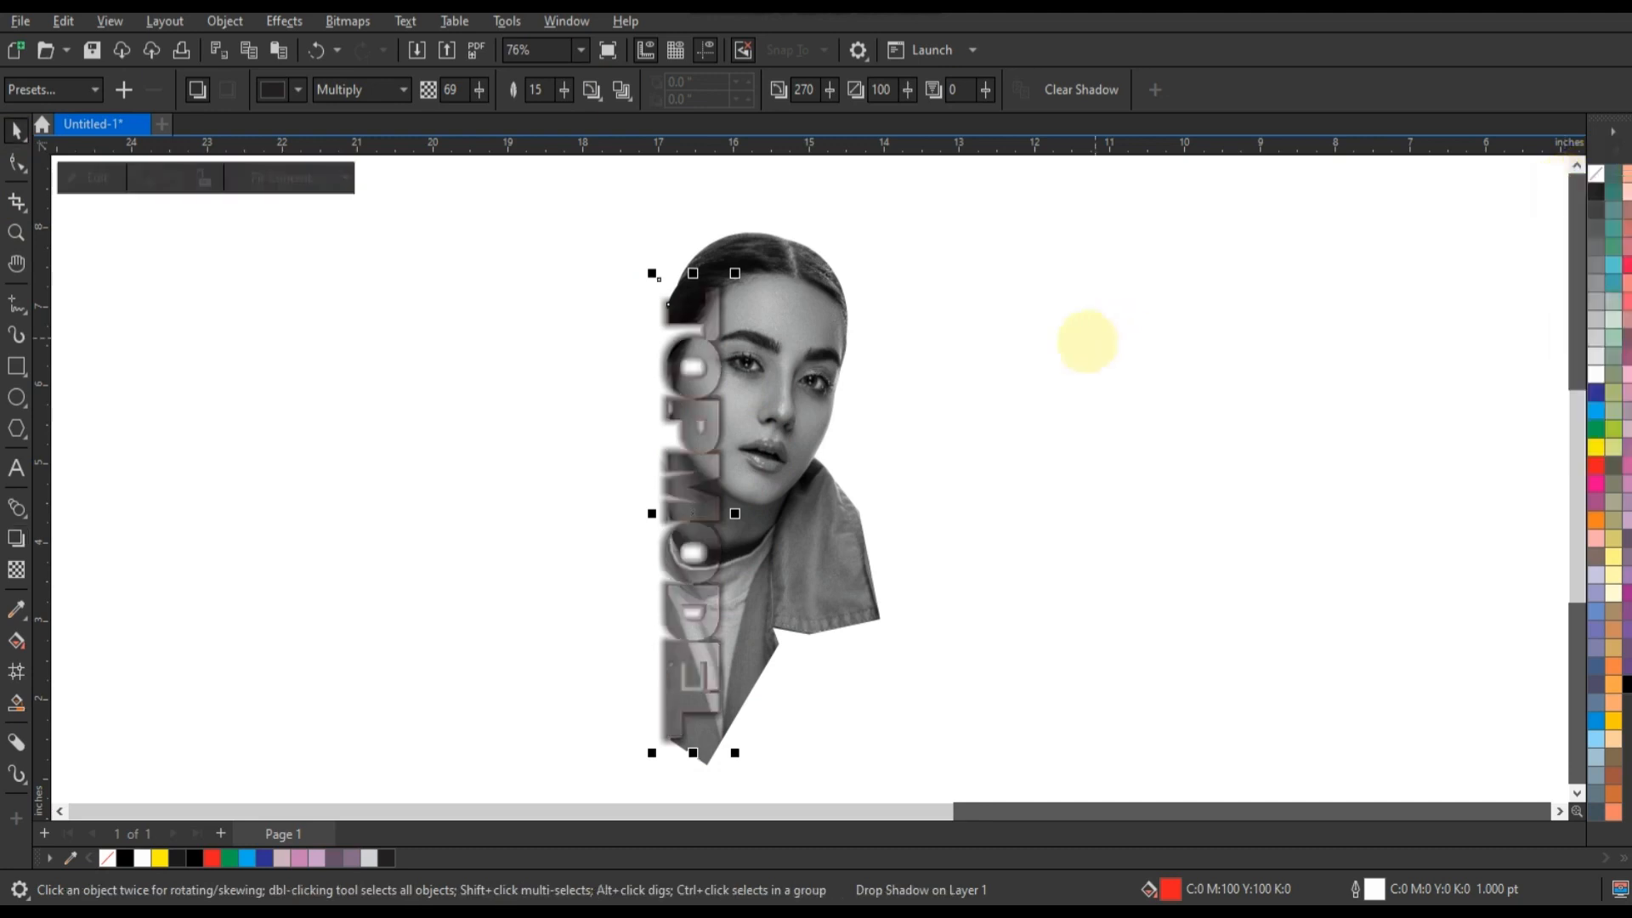
pyautogui.click(1595, 173)
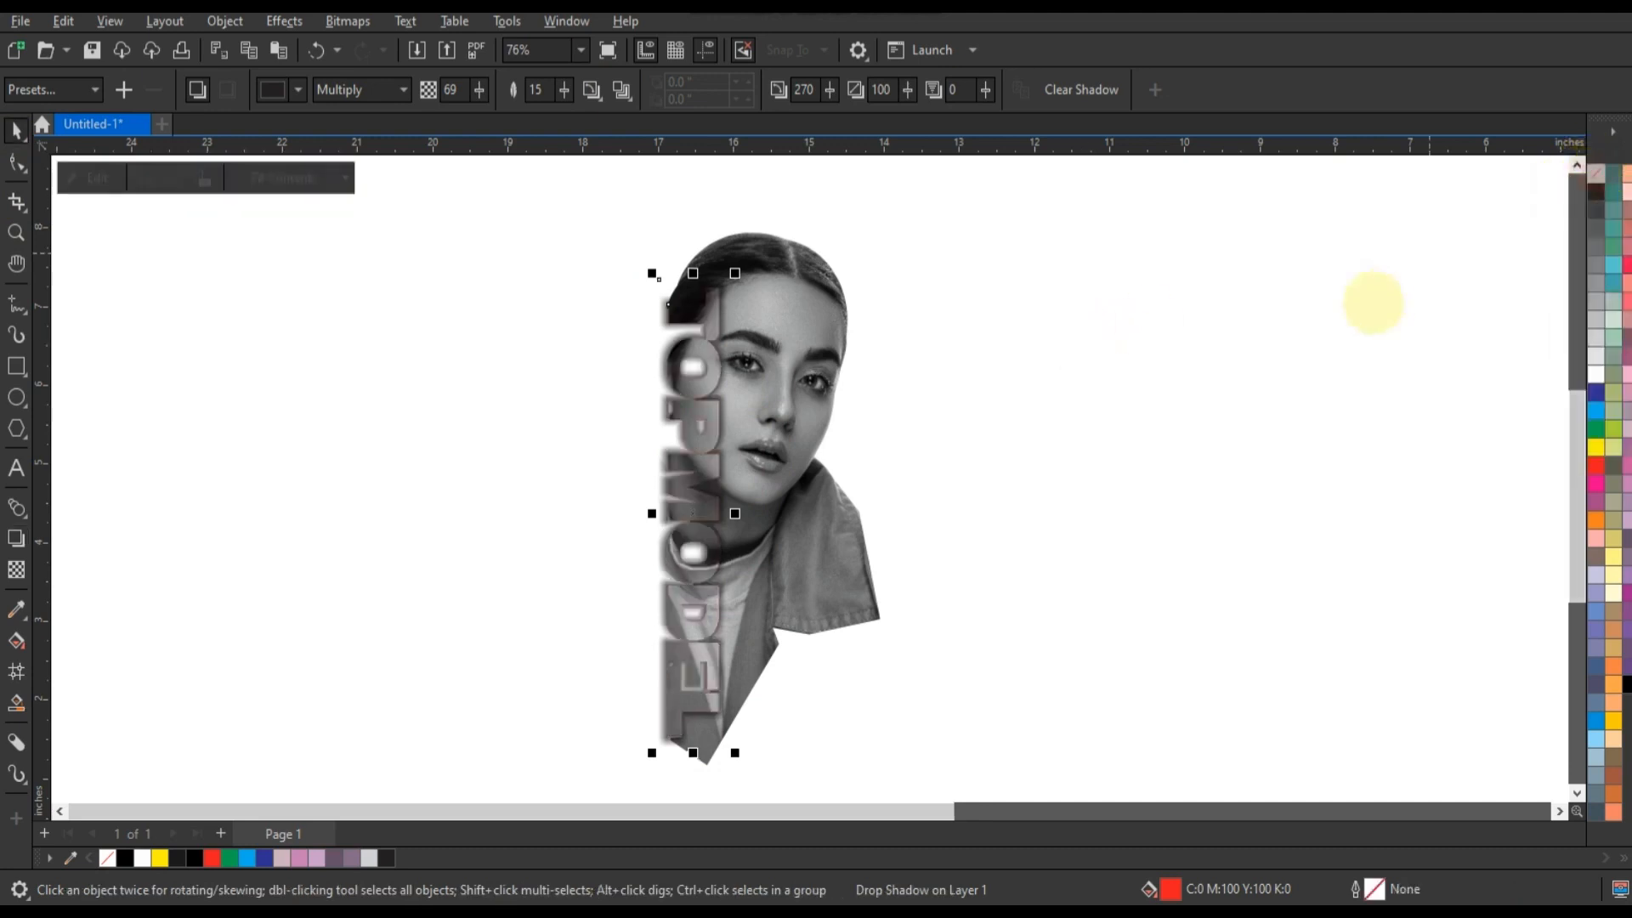
pyautogui.click(1029, 485)
pyautogui.scroll(-2, 1029, 485)
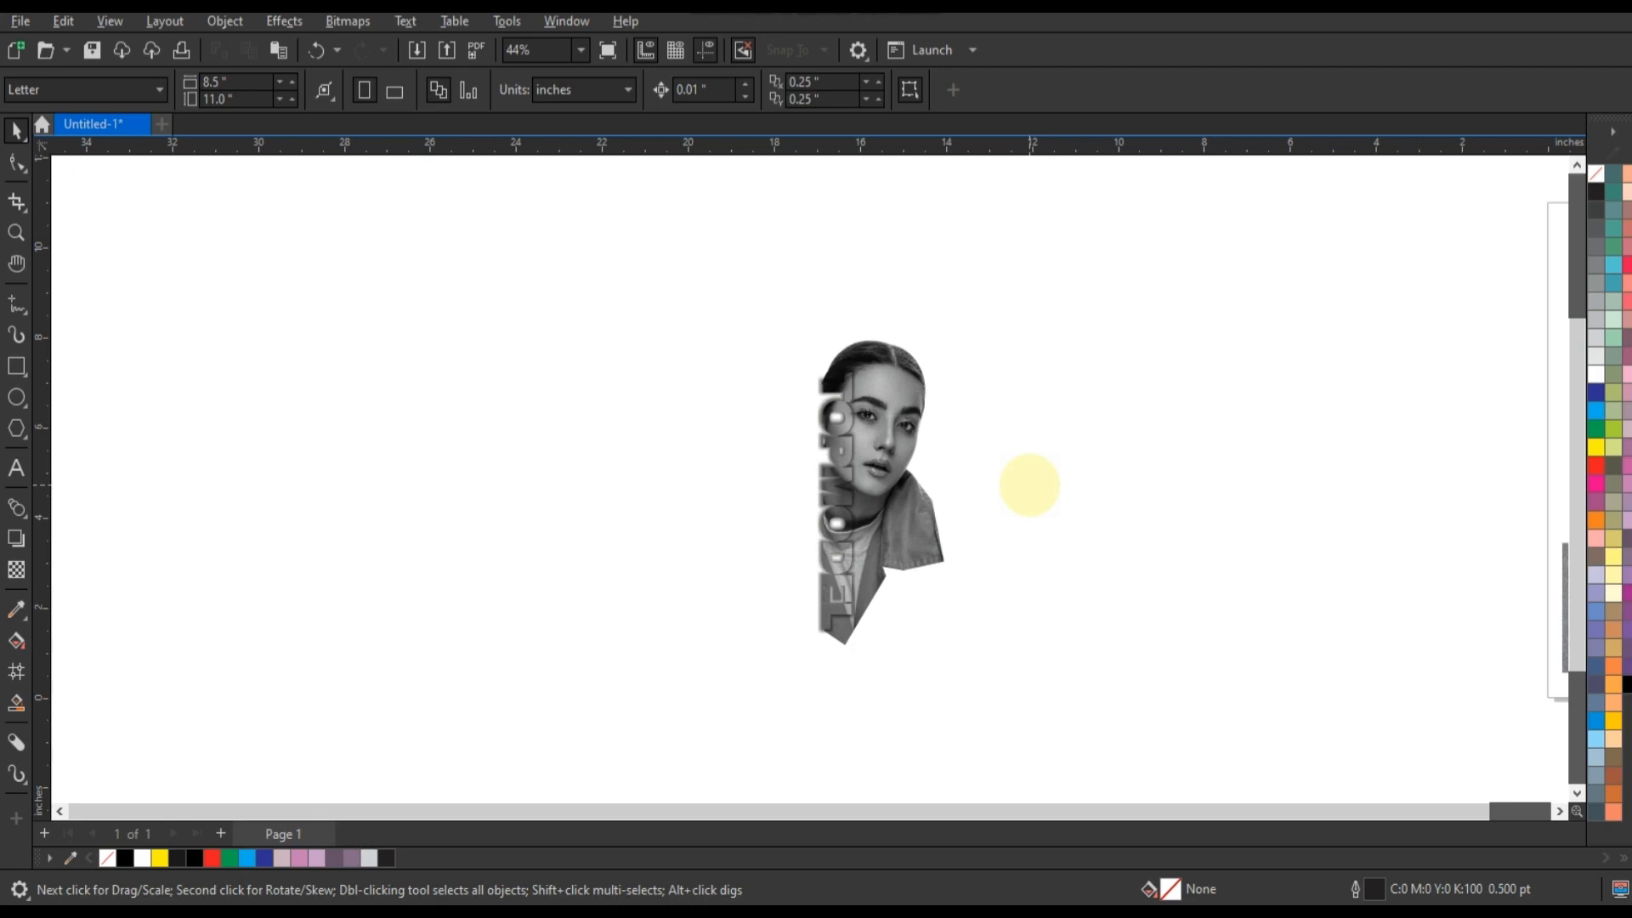
# - Undo the outline removal, the drop shadow and the deletion of the trimming shape
pyautogui.hotkey('ctrl', 'z')
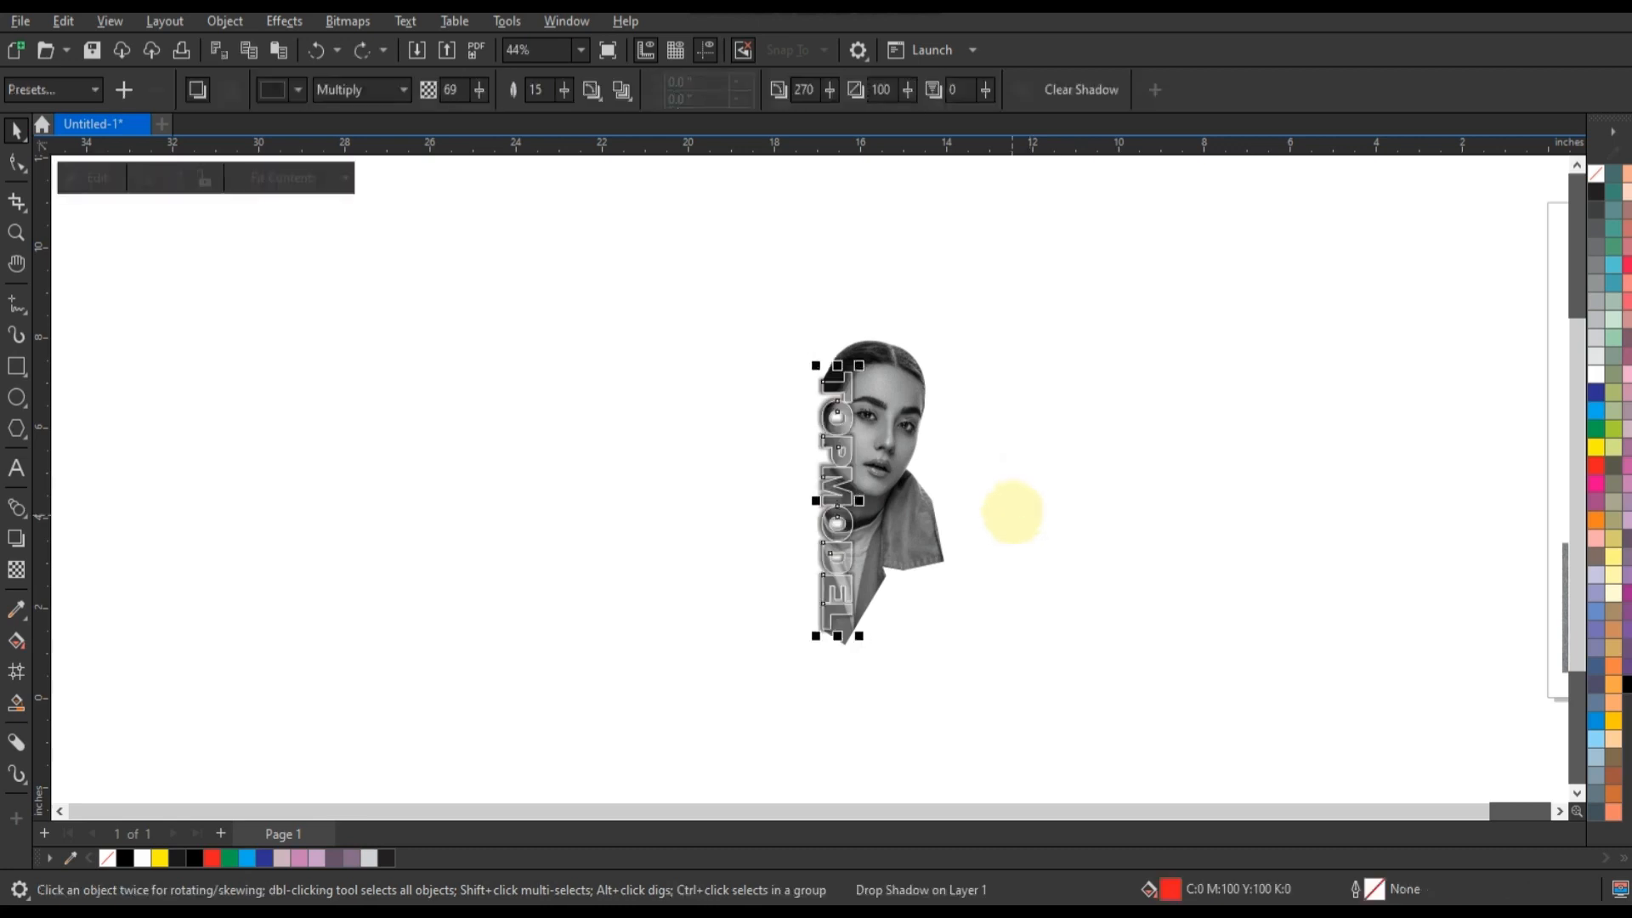
pyautogui.hotkey('ctrl', 'z')
pyautogui.hotkey('ctrl', 'z')
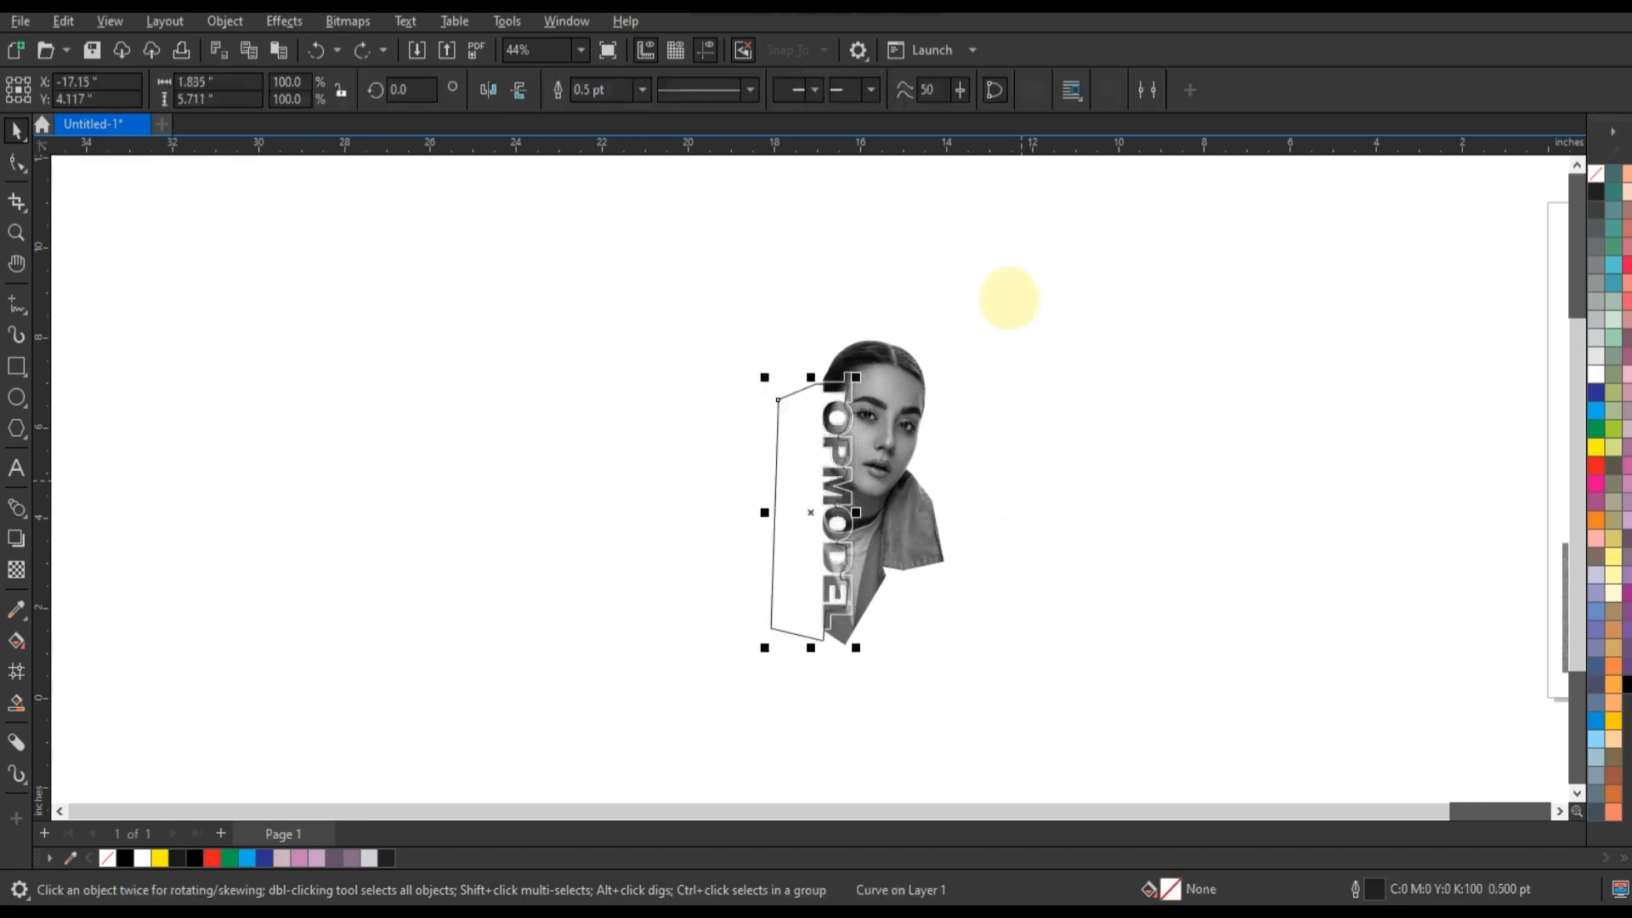
# - Delete the restored trimming shape beside the portrait
pyautogui.press('Delete')
pyautogui.moveTo(1009, 297); pyautogui.dragTo(617, 764)
pyautogui.hotkey('shift', 'F2')
# - Set the outline width of the TOPMODEL lettering to 0.75 pt
pyautogui.click(733, 348)
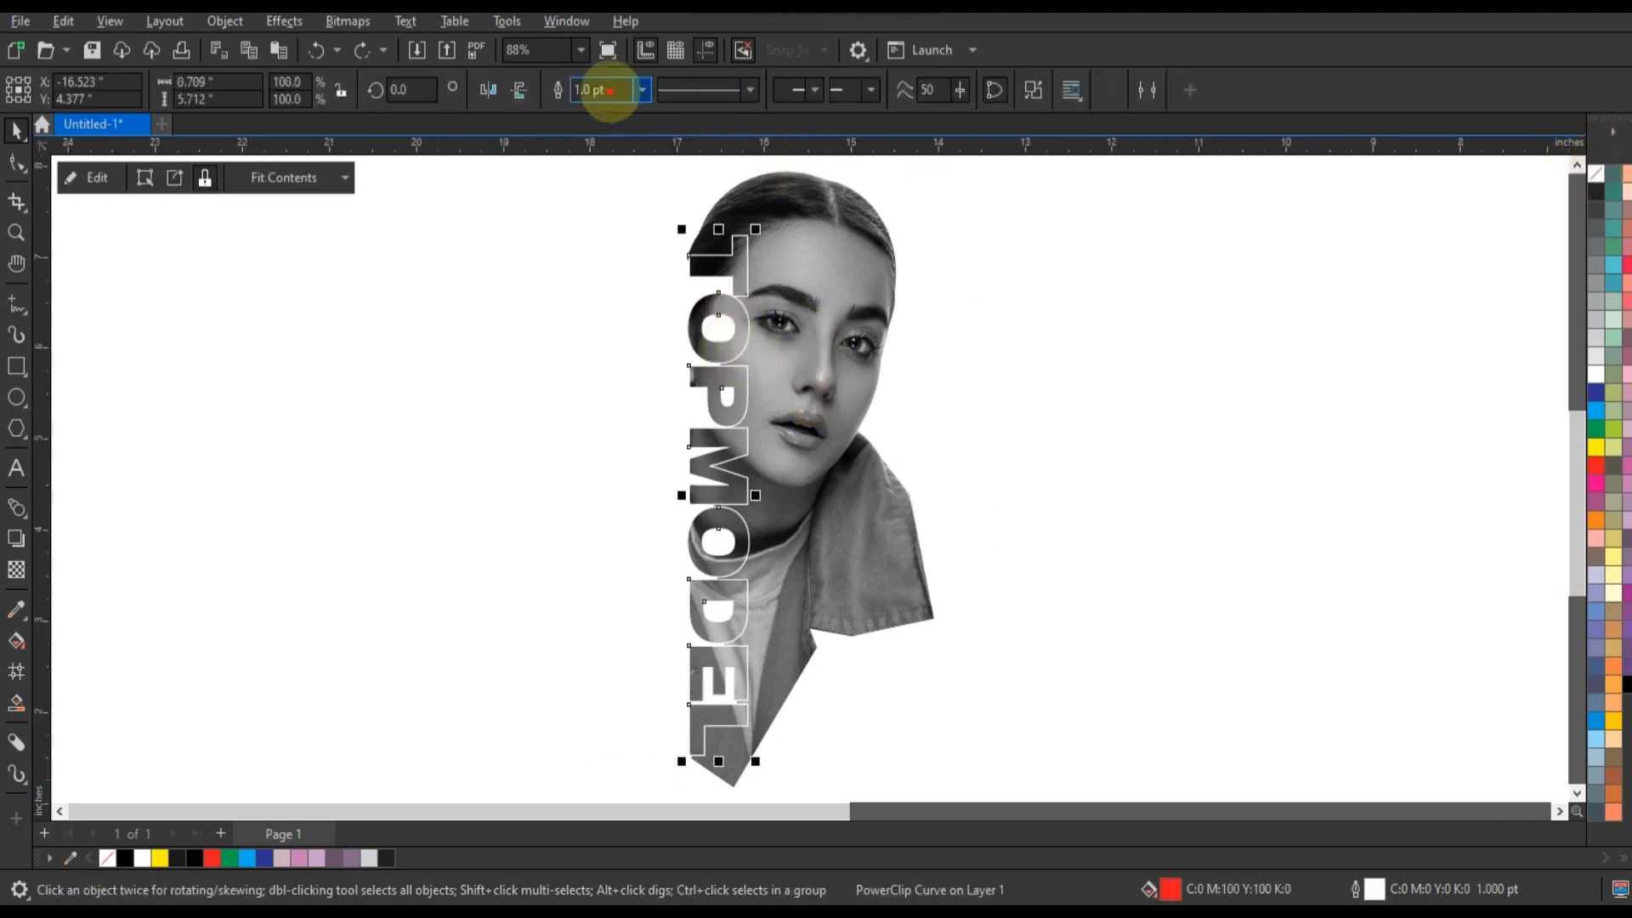
pyautogui.click(595, 89)
pyautogui.press('Return')
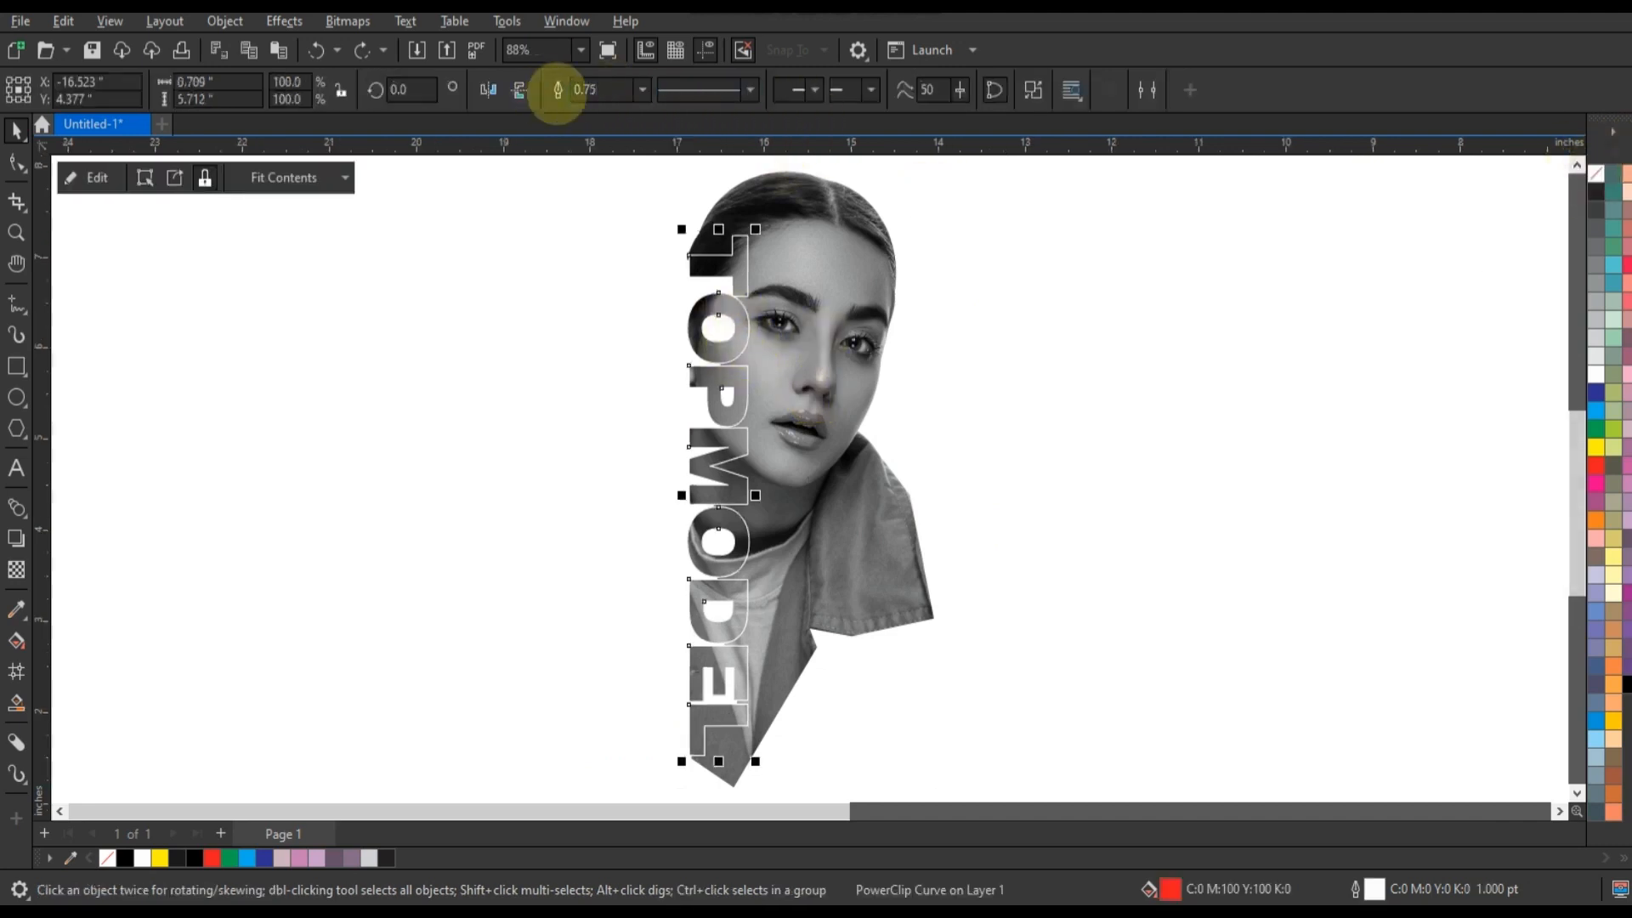
pyautogui.click(442, 527)
# - Move the grainy texture image over the portrait so that it covers the whole cutout and lettering
pyautogui.scroll(-3, 456, 518)
pyautogui.moveTo(1370, 575); pyautogui.dragTo(616, 561)
pyautogui.moveTo(764, 528); pyautogui.dragTo(910, 422)
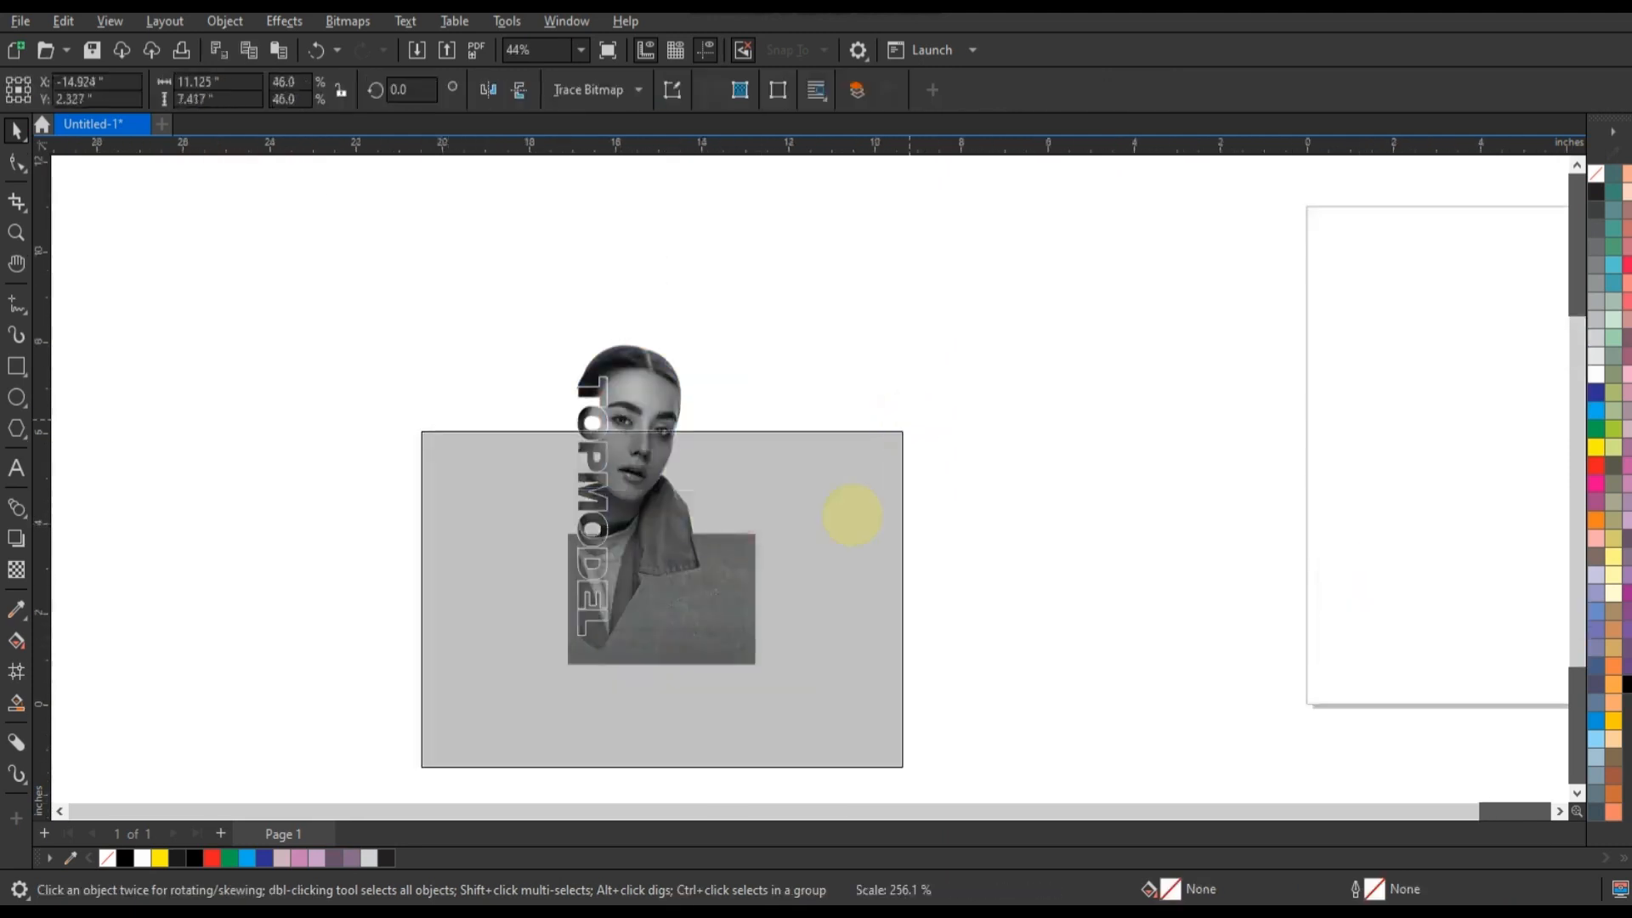
pyautogui.moveTo(831, 540); pyautogui.dragTo(814, 449)
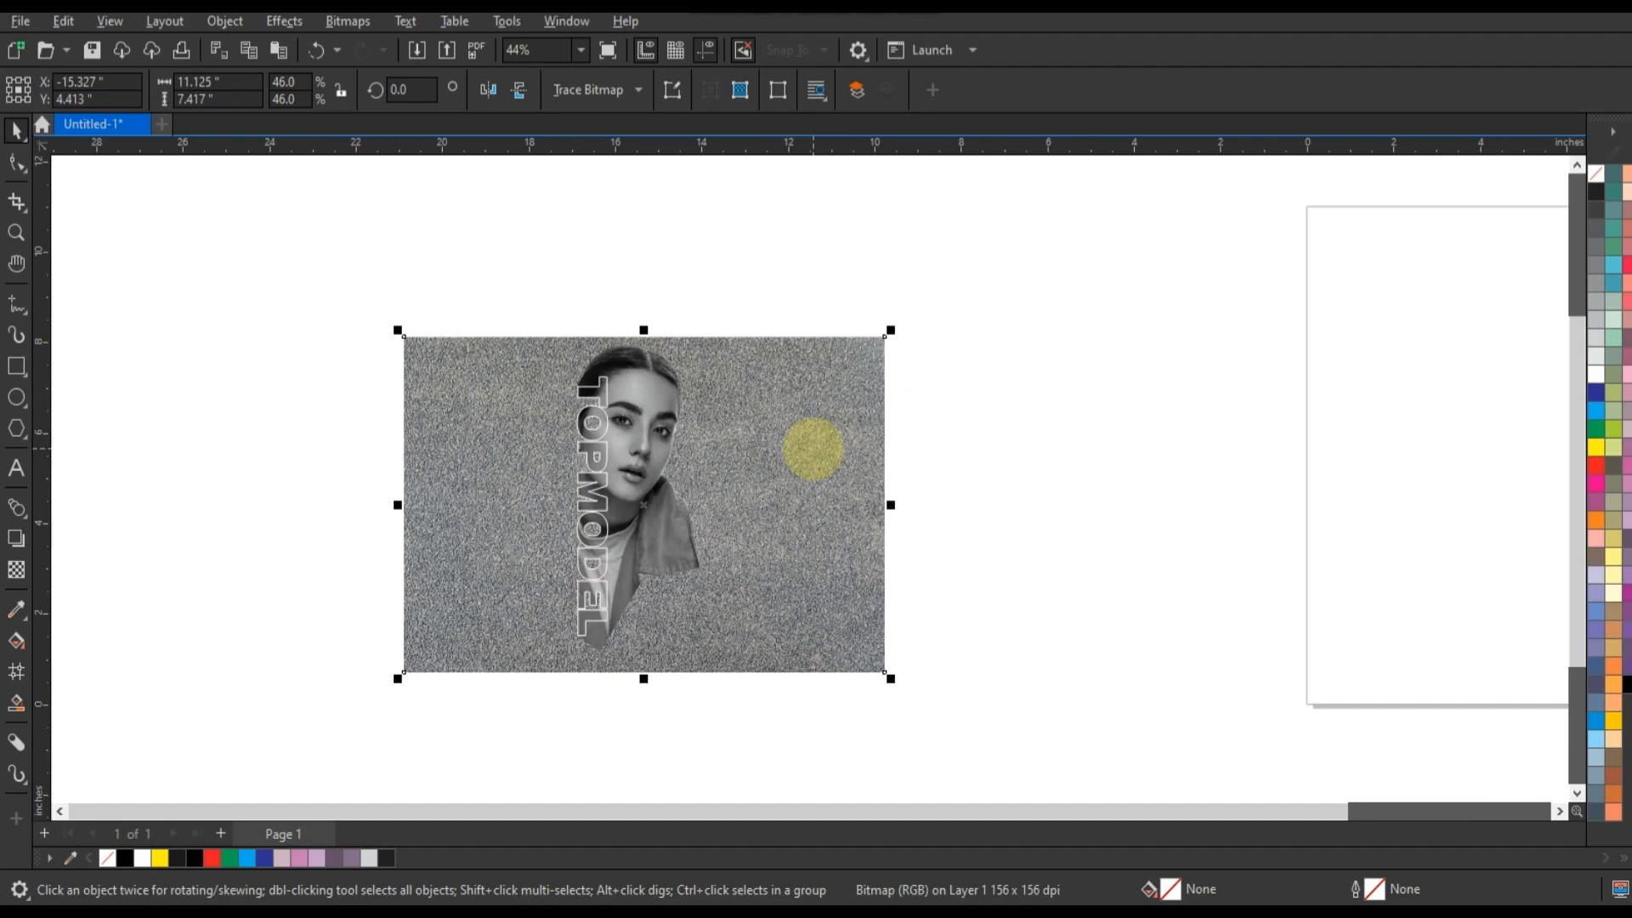
pyautogui.hotkey('shift', 'F2')
# - Blend the texture image onto the portrait in Overlay mode with a transparency of 34, and narrow it to about 6.95 inches wide
pyautogui.click(16, 569)
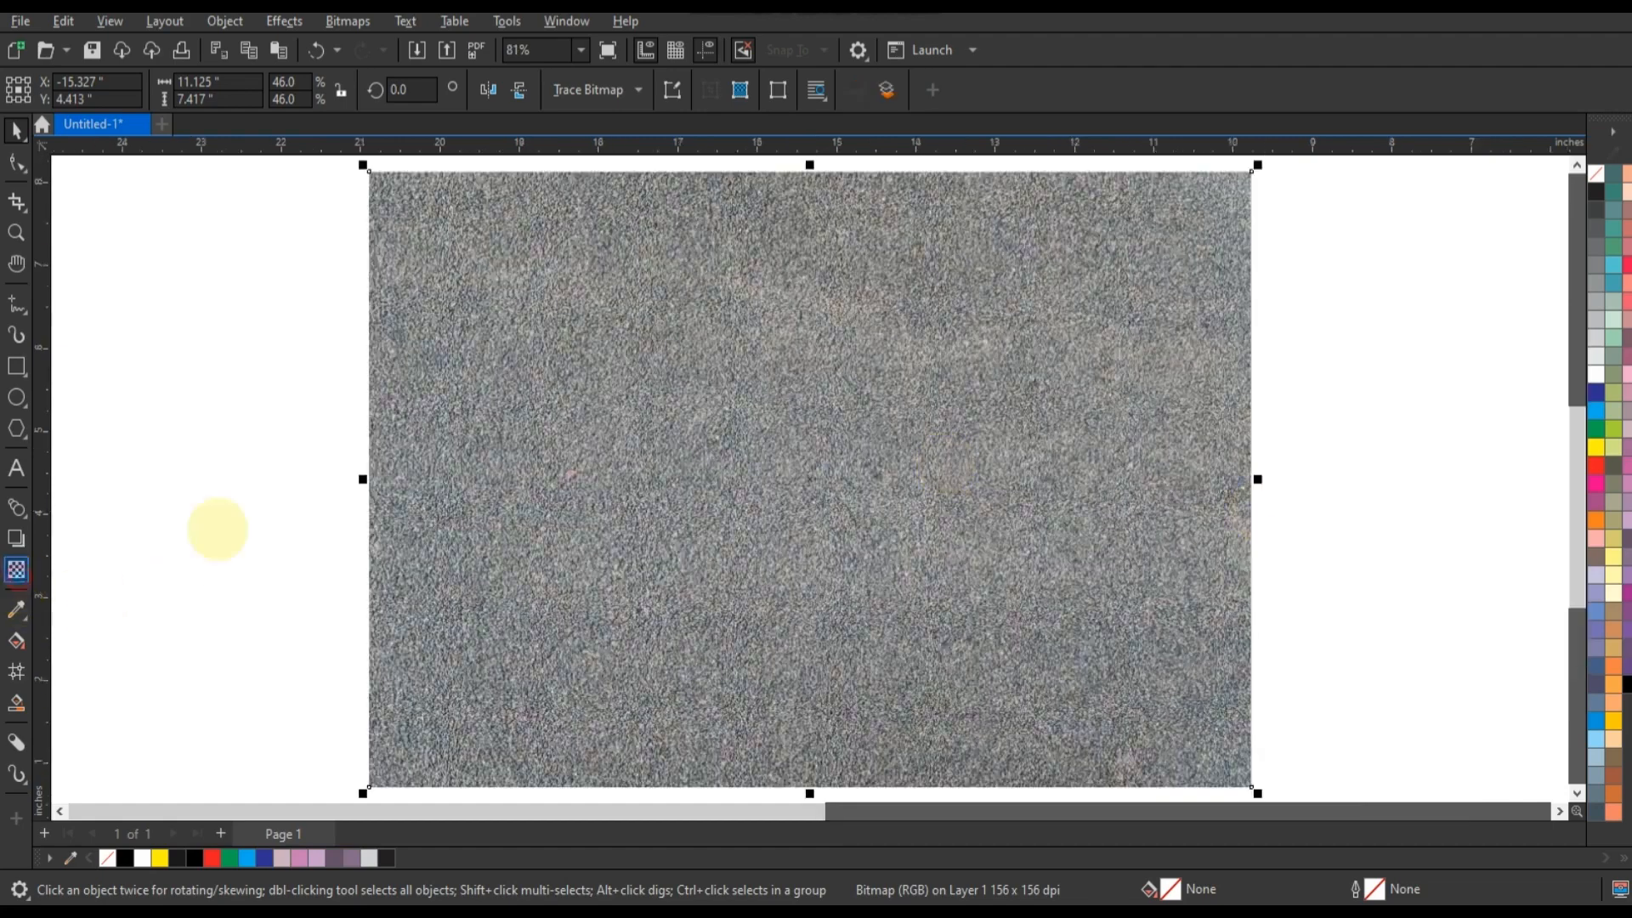
pyautogui.click(273, 89)
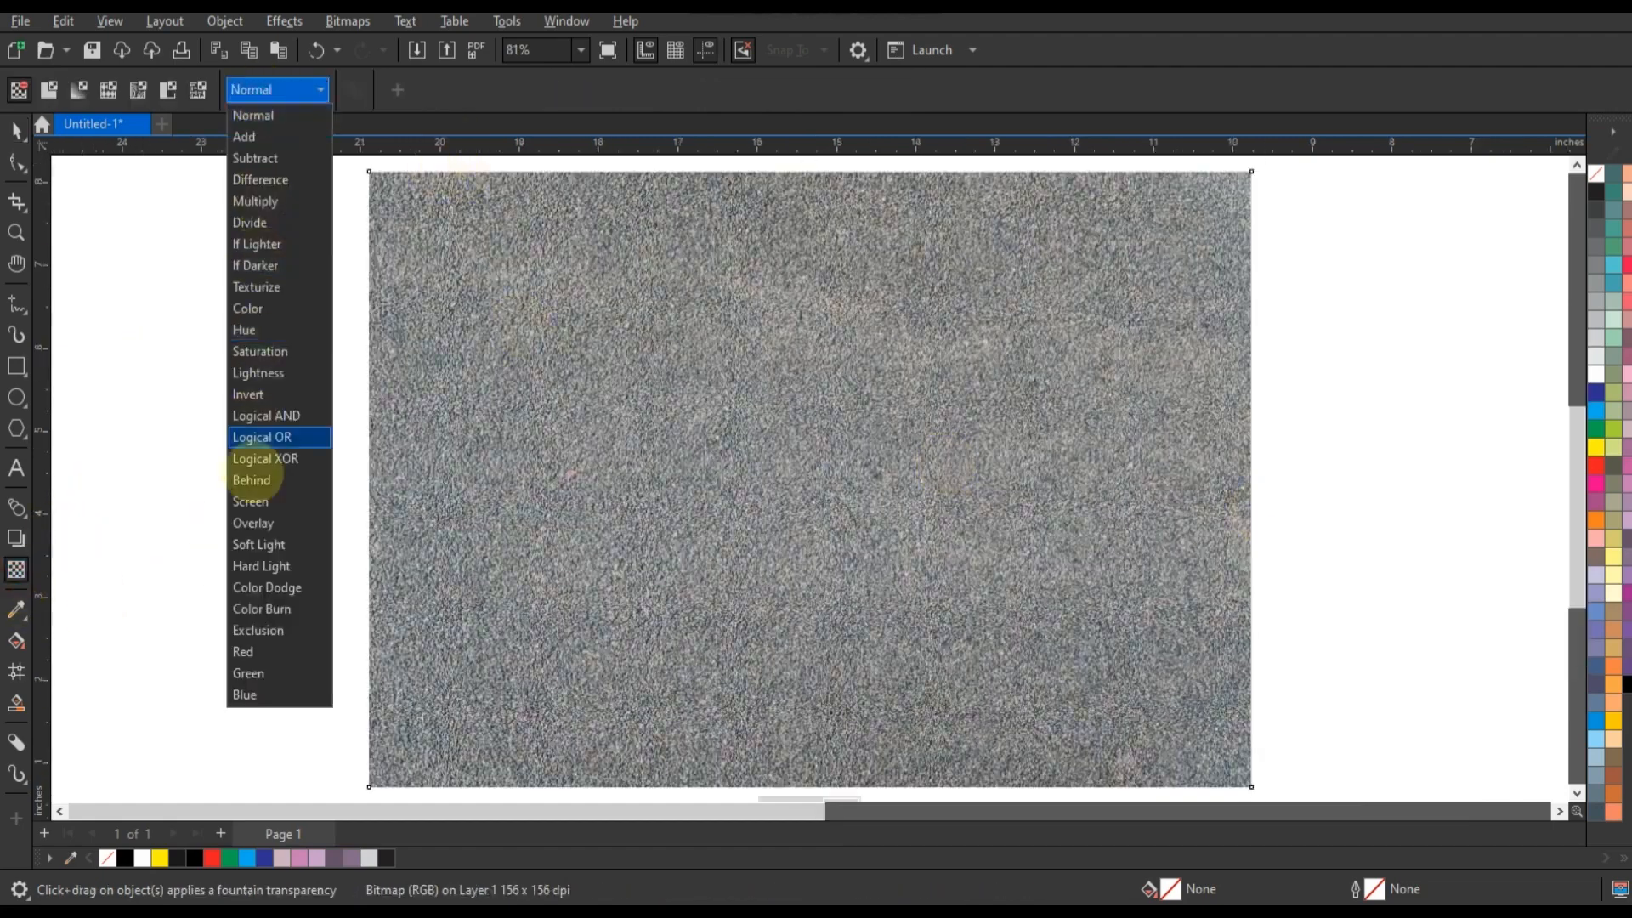
pyautogui.click(254, 523)
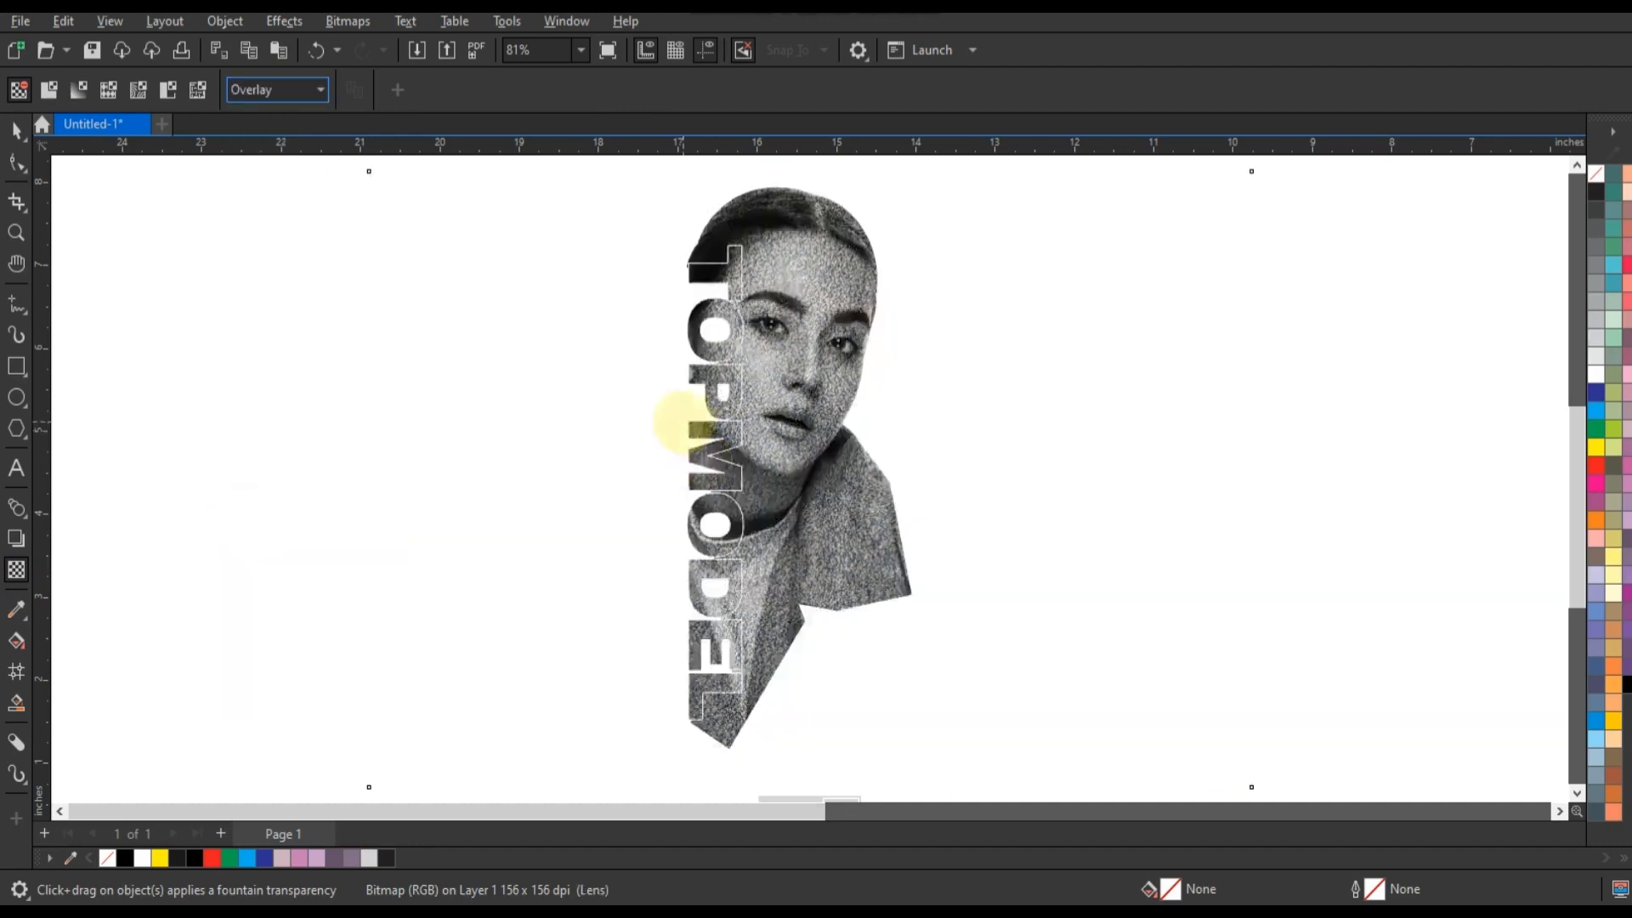
pyautogui.scroll(-1, 738, 434)
pyautogui.click(764, 725)
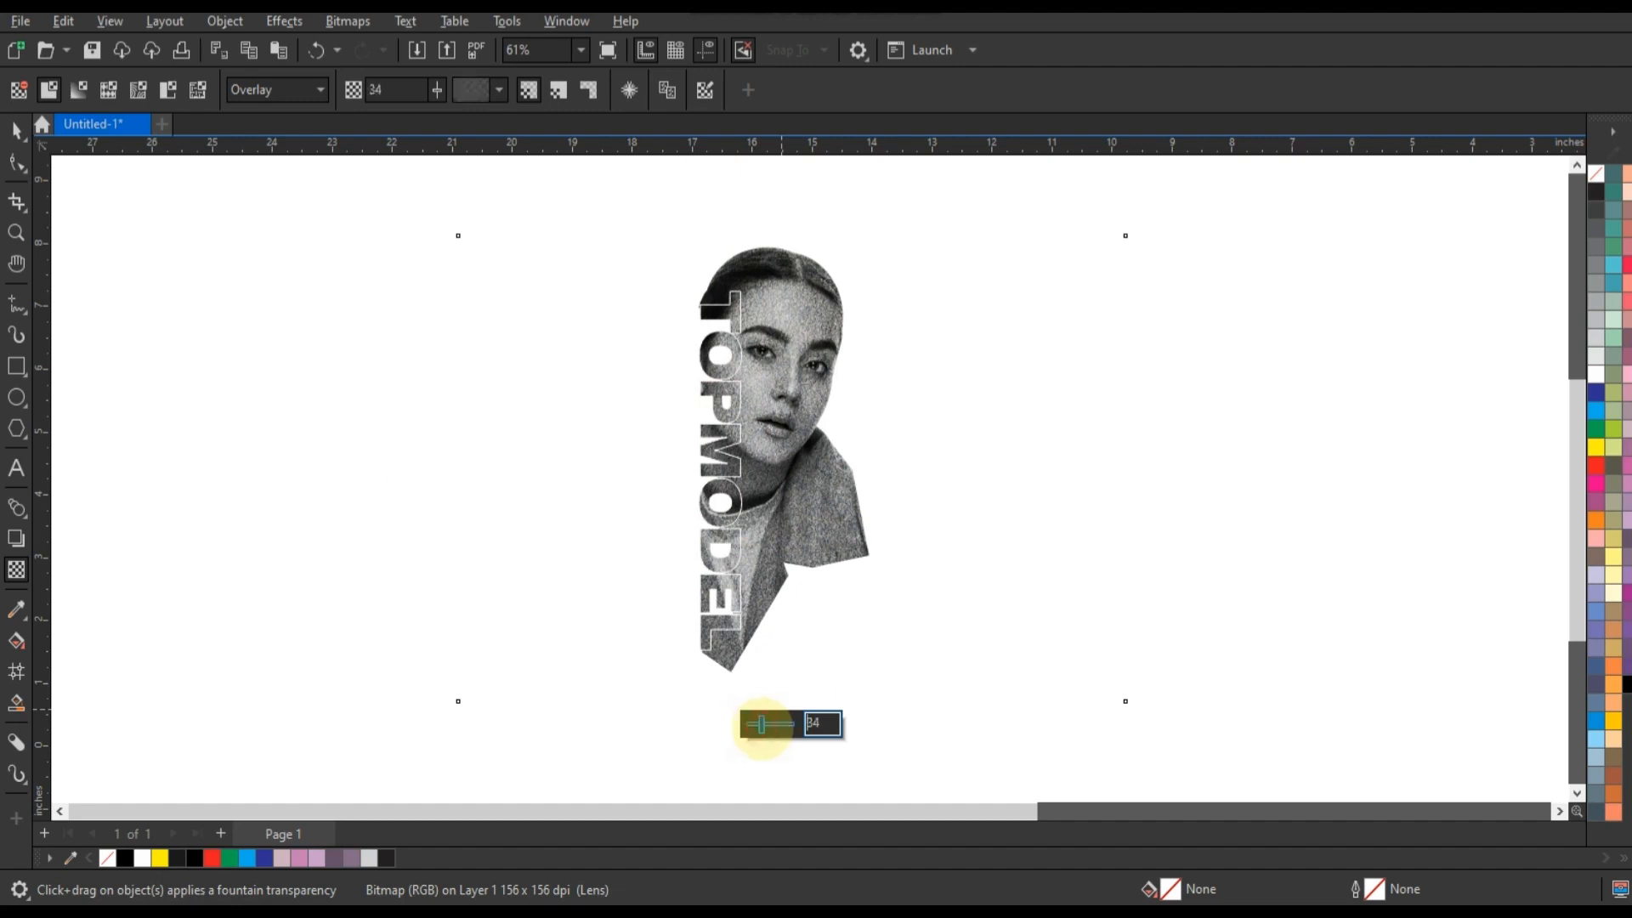
pyautogui.press('space')
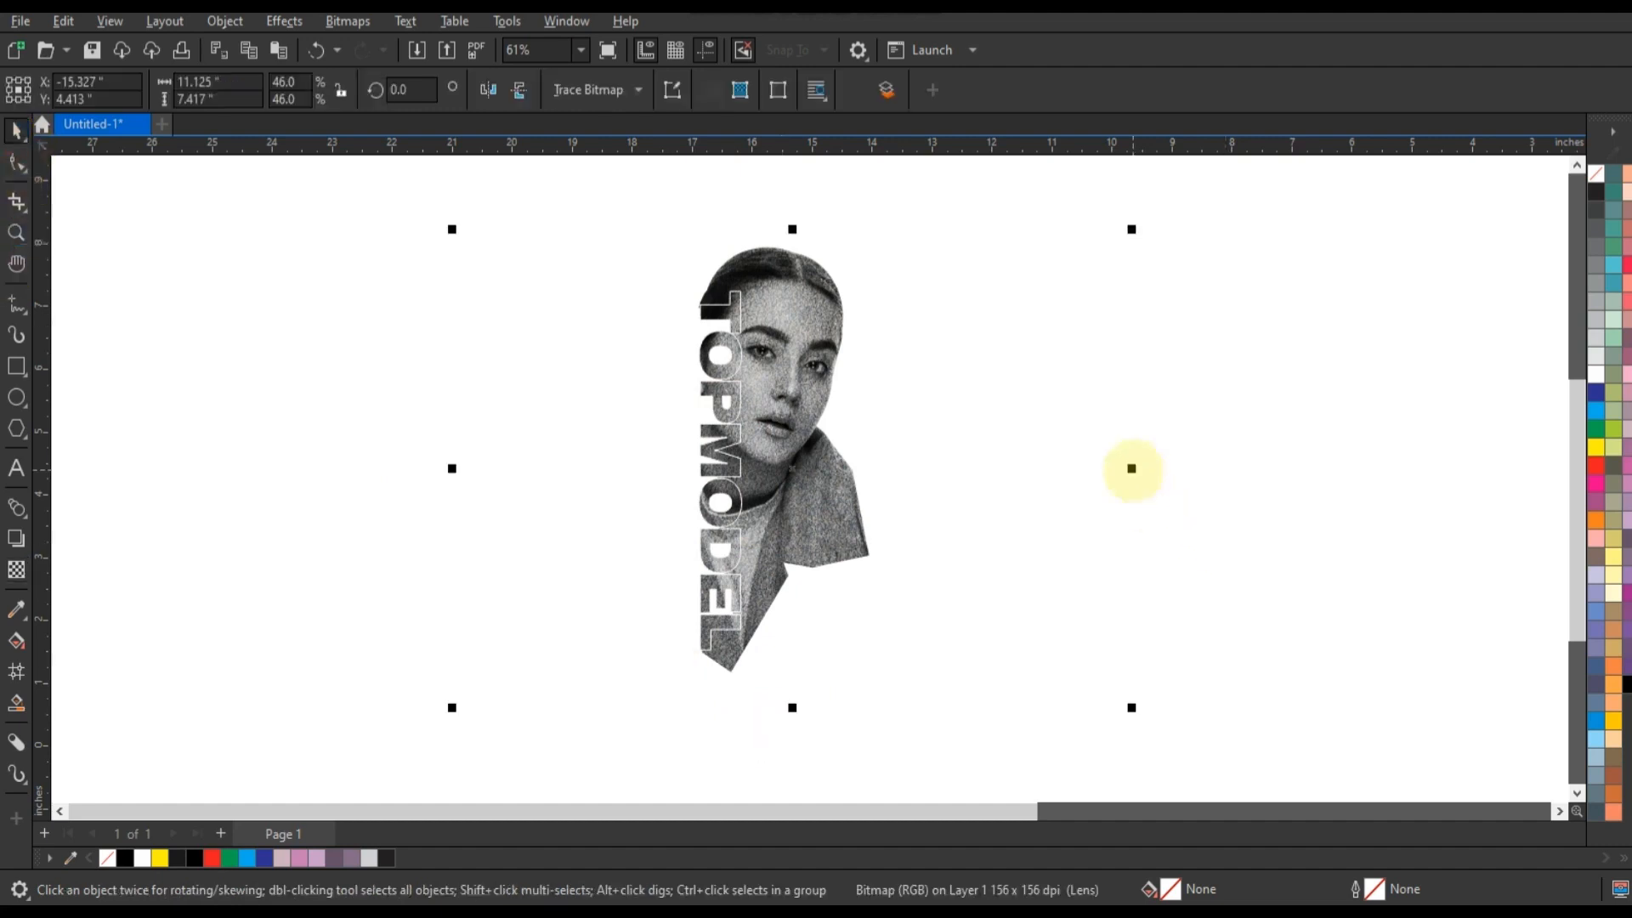
pyautogui.moveTo(1126, 468); pyautogui.dragTo(994, 462)
pyautogui.click(1388, 467)
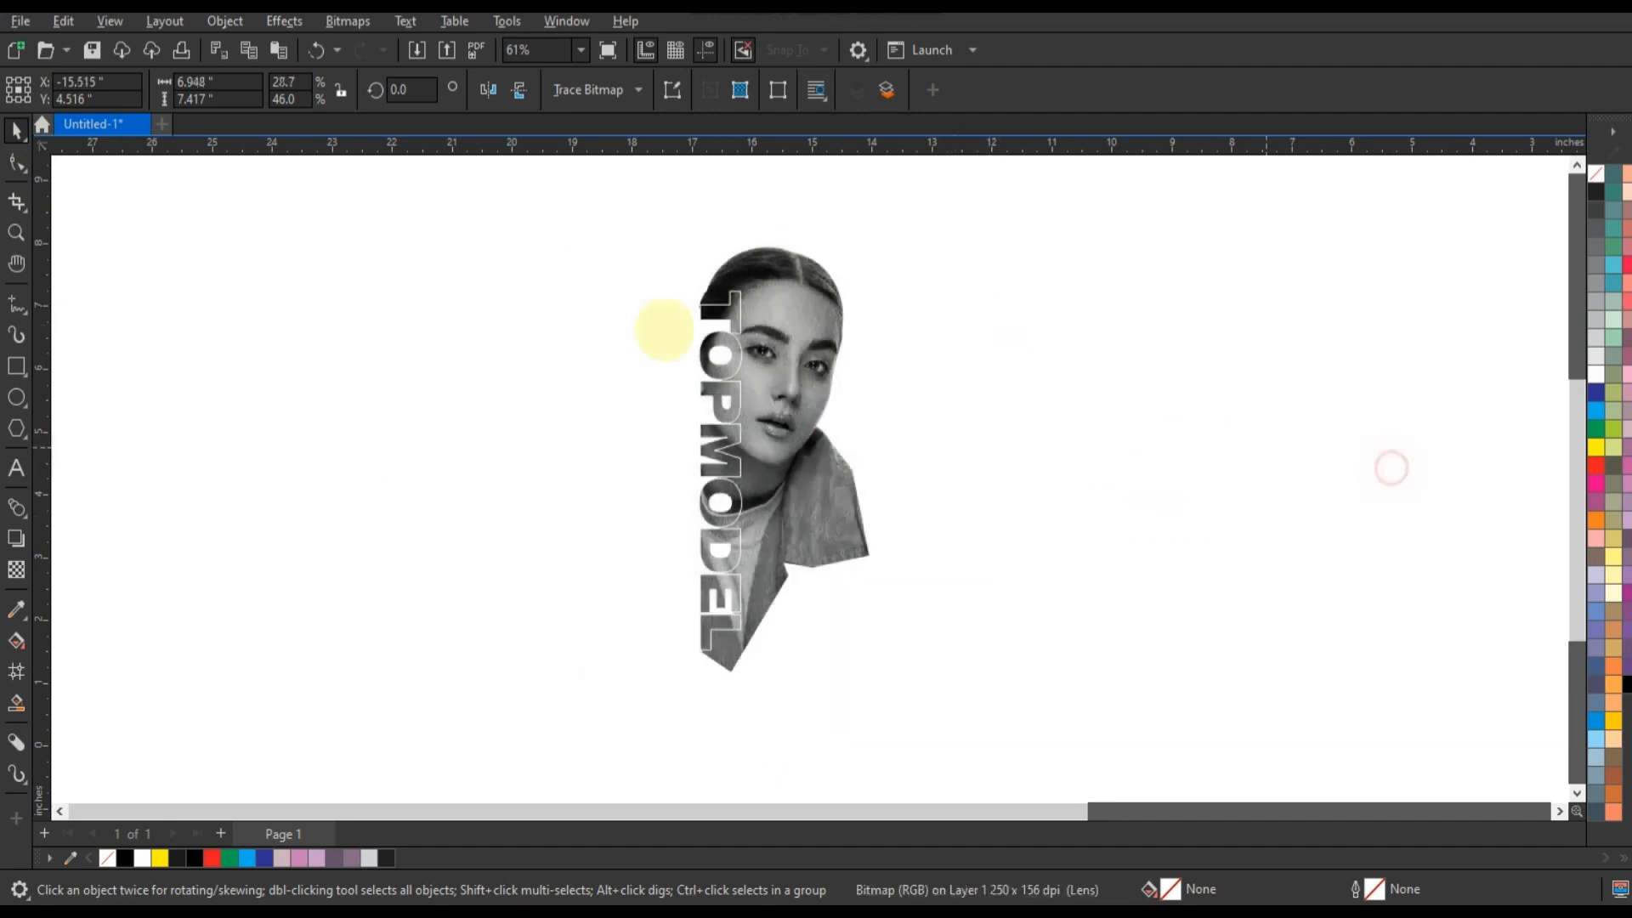
# - Recolour the outline of the TOPMODEL lettering to light grey at 20% black
pyautogui.click(740, 303)
pyautogui.moveTo(357, 255); pyautogui.dragTo(776, 667)
pyautogui.rightClick(1597, 210)
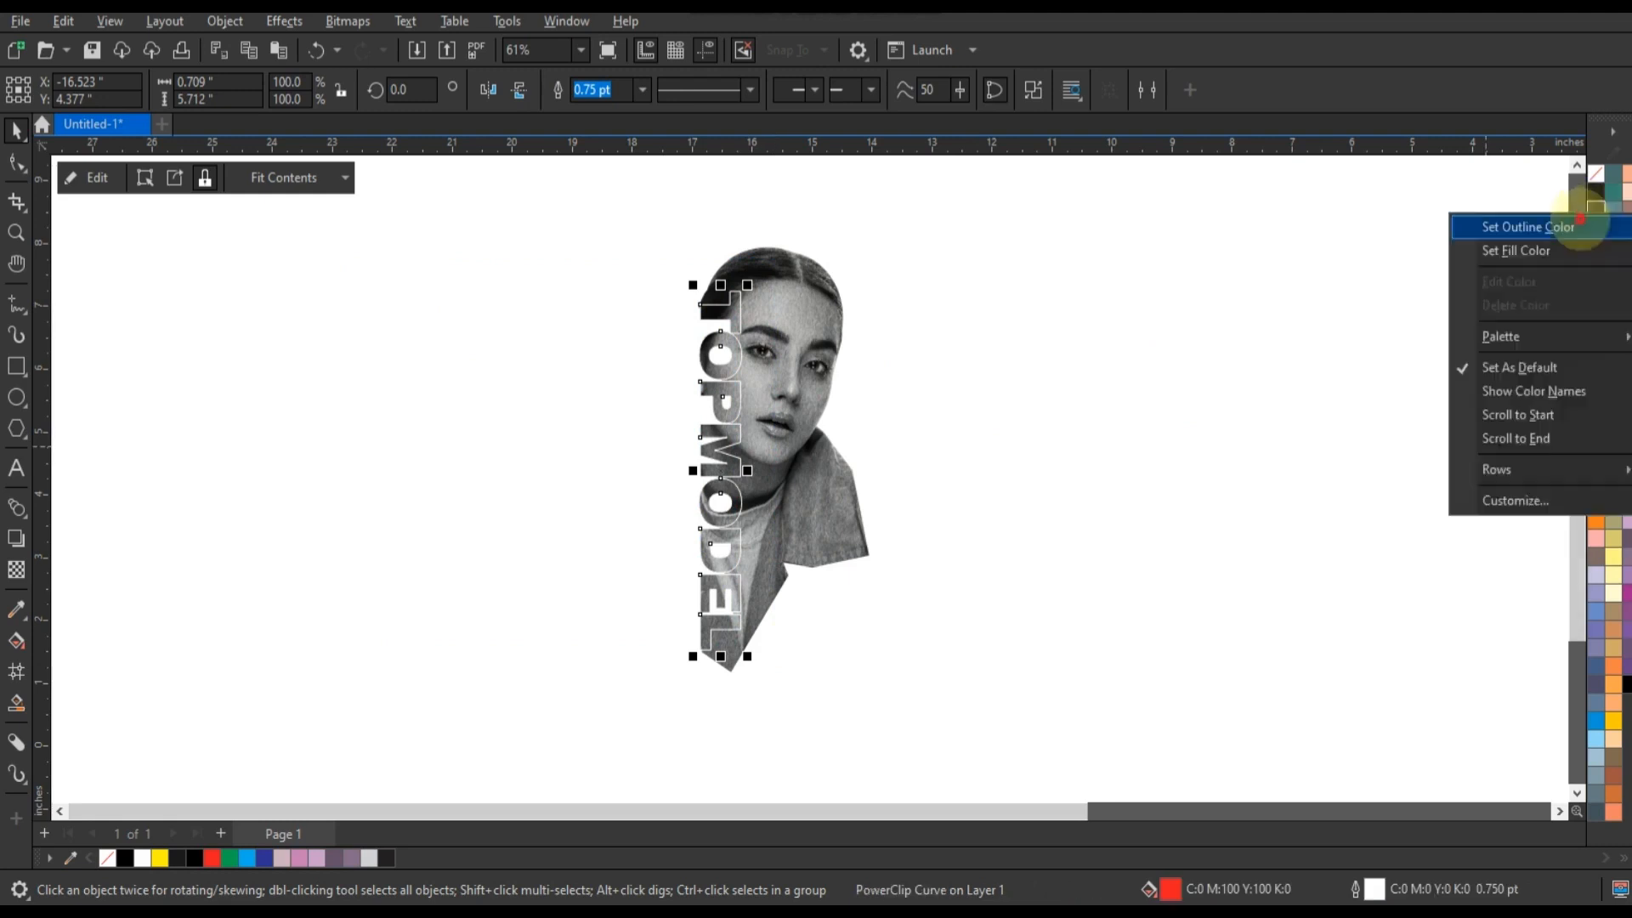
pyautogui.click(1479, 222)
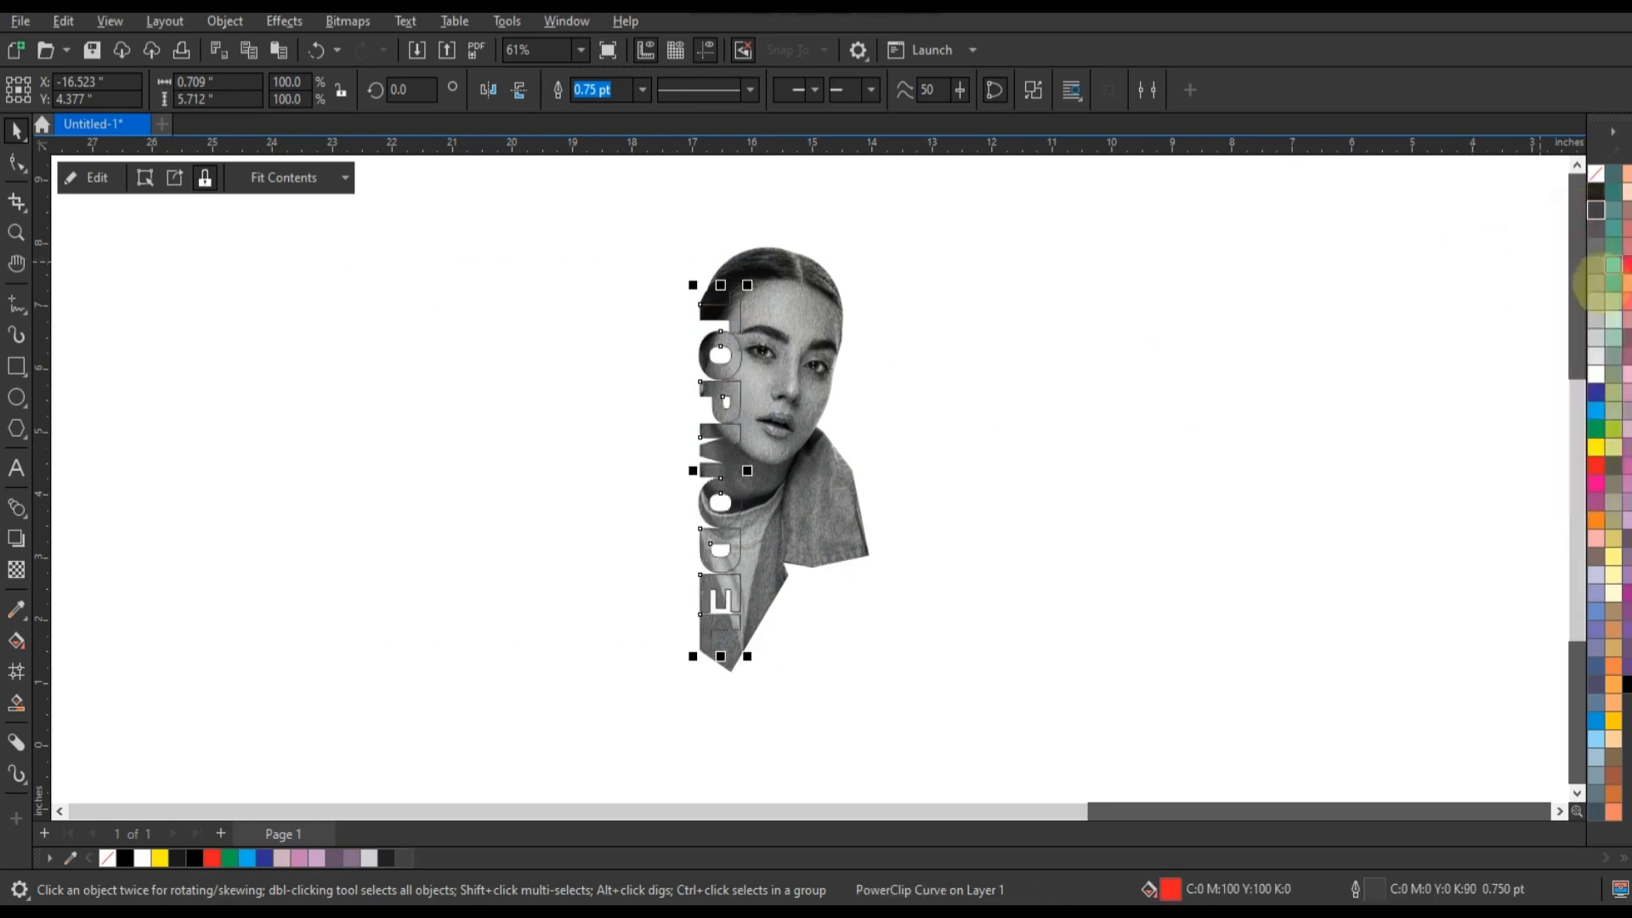
pyautogui.rightClick(1596, 336)
pyautogui.click(1573, 348)
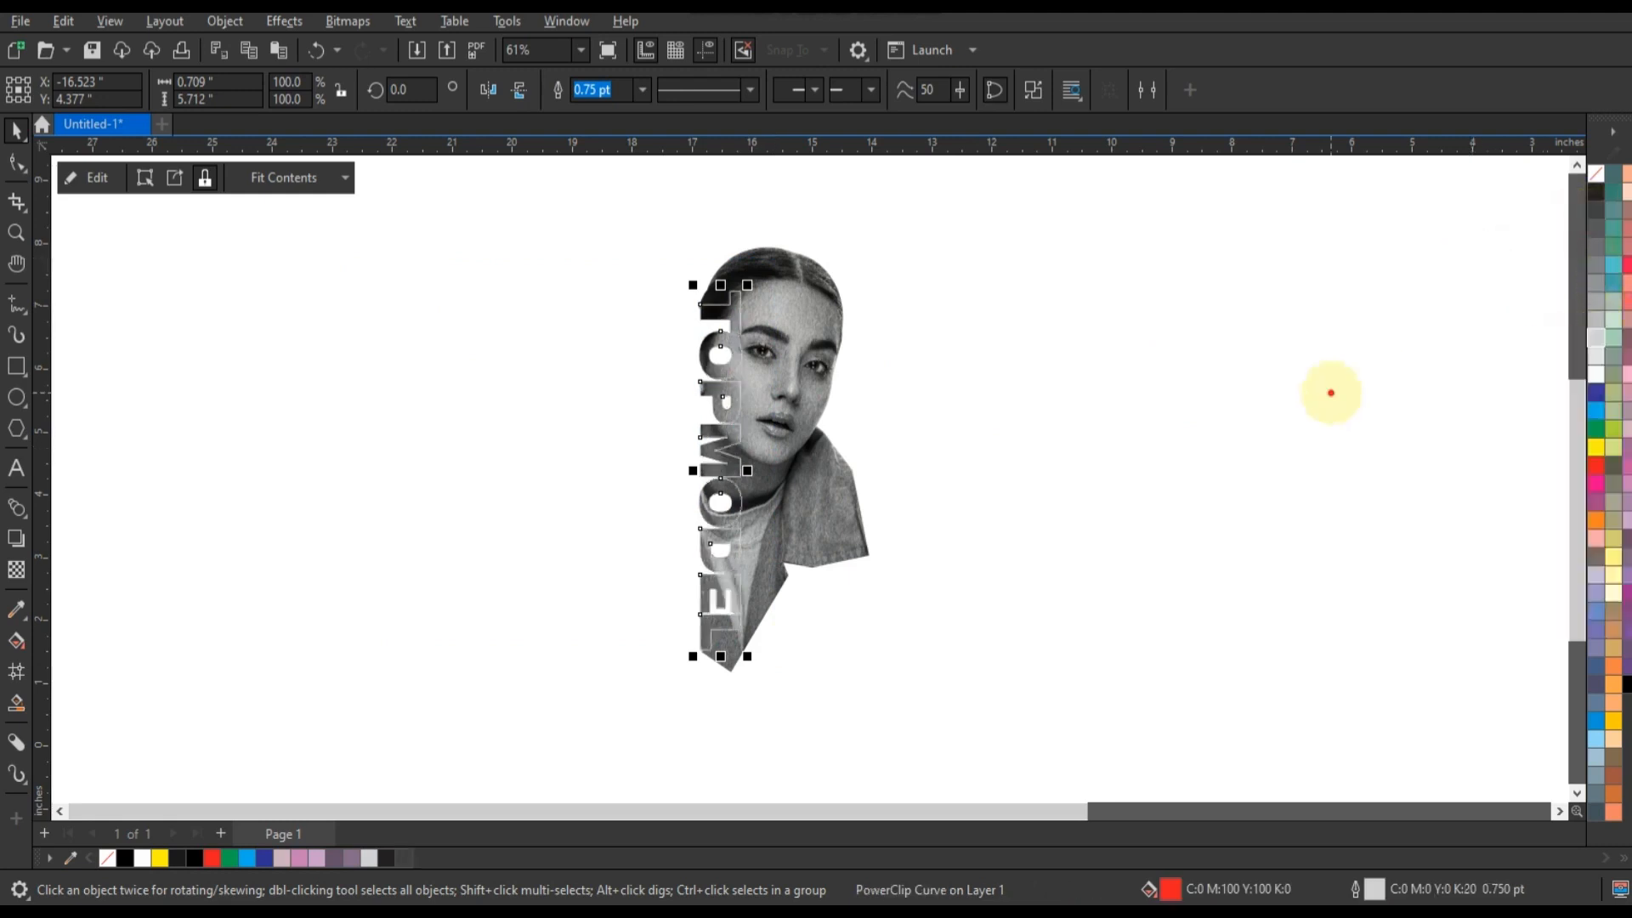
pyautogui.click(1411, 375)
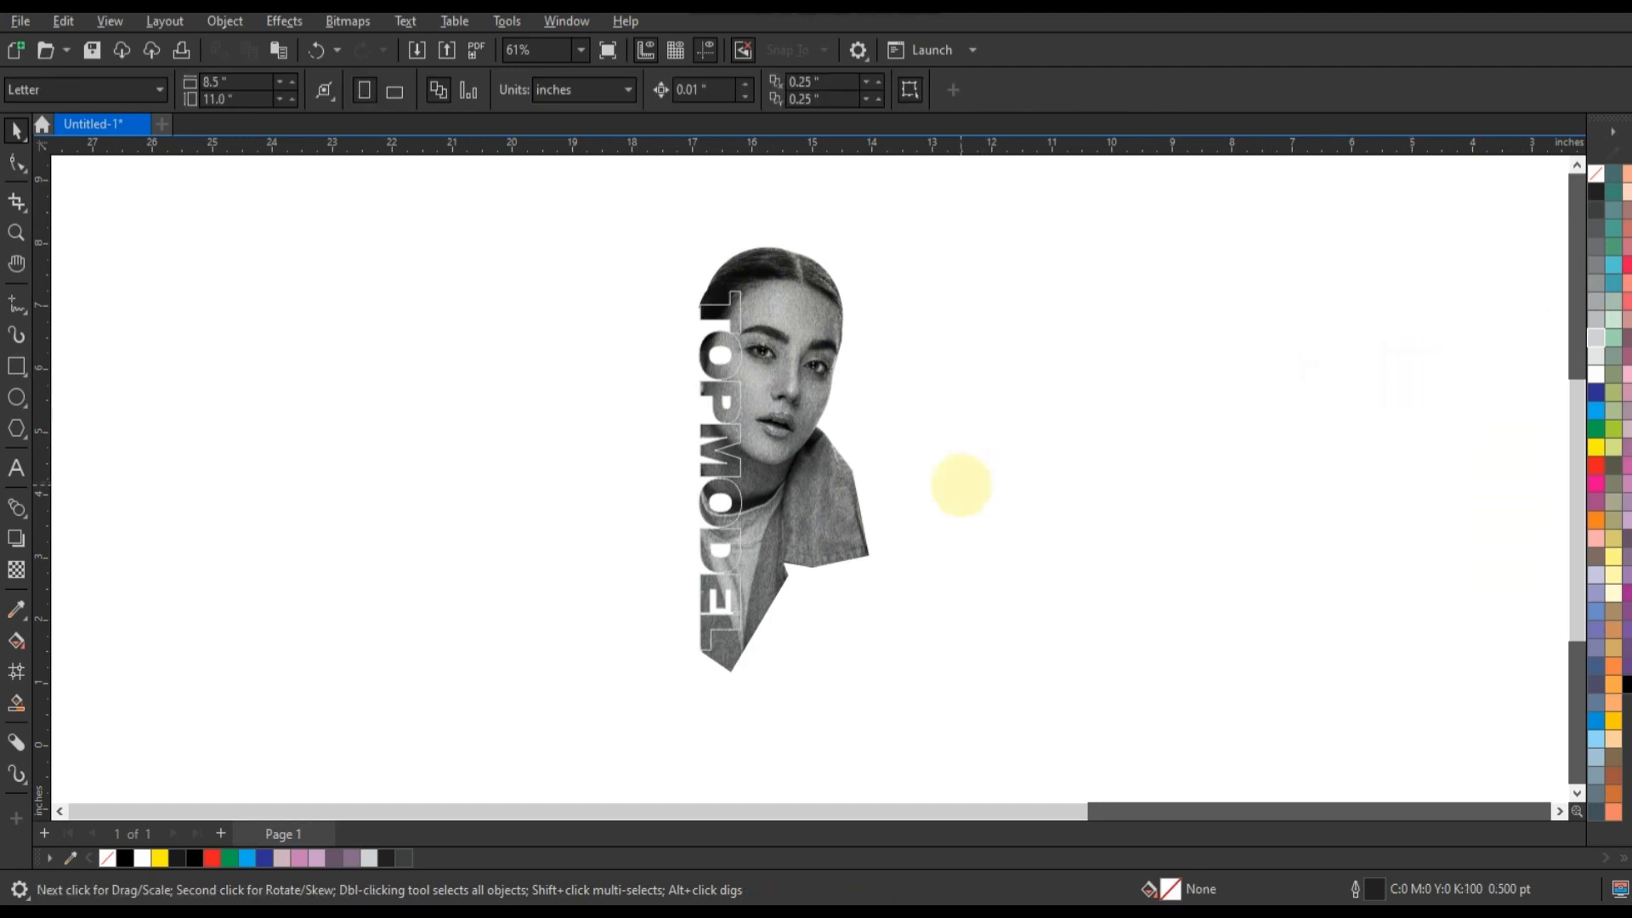
# - Examine the texture grain on the face and lettering up close
pyautogui.click(873, 453)
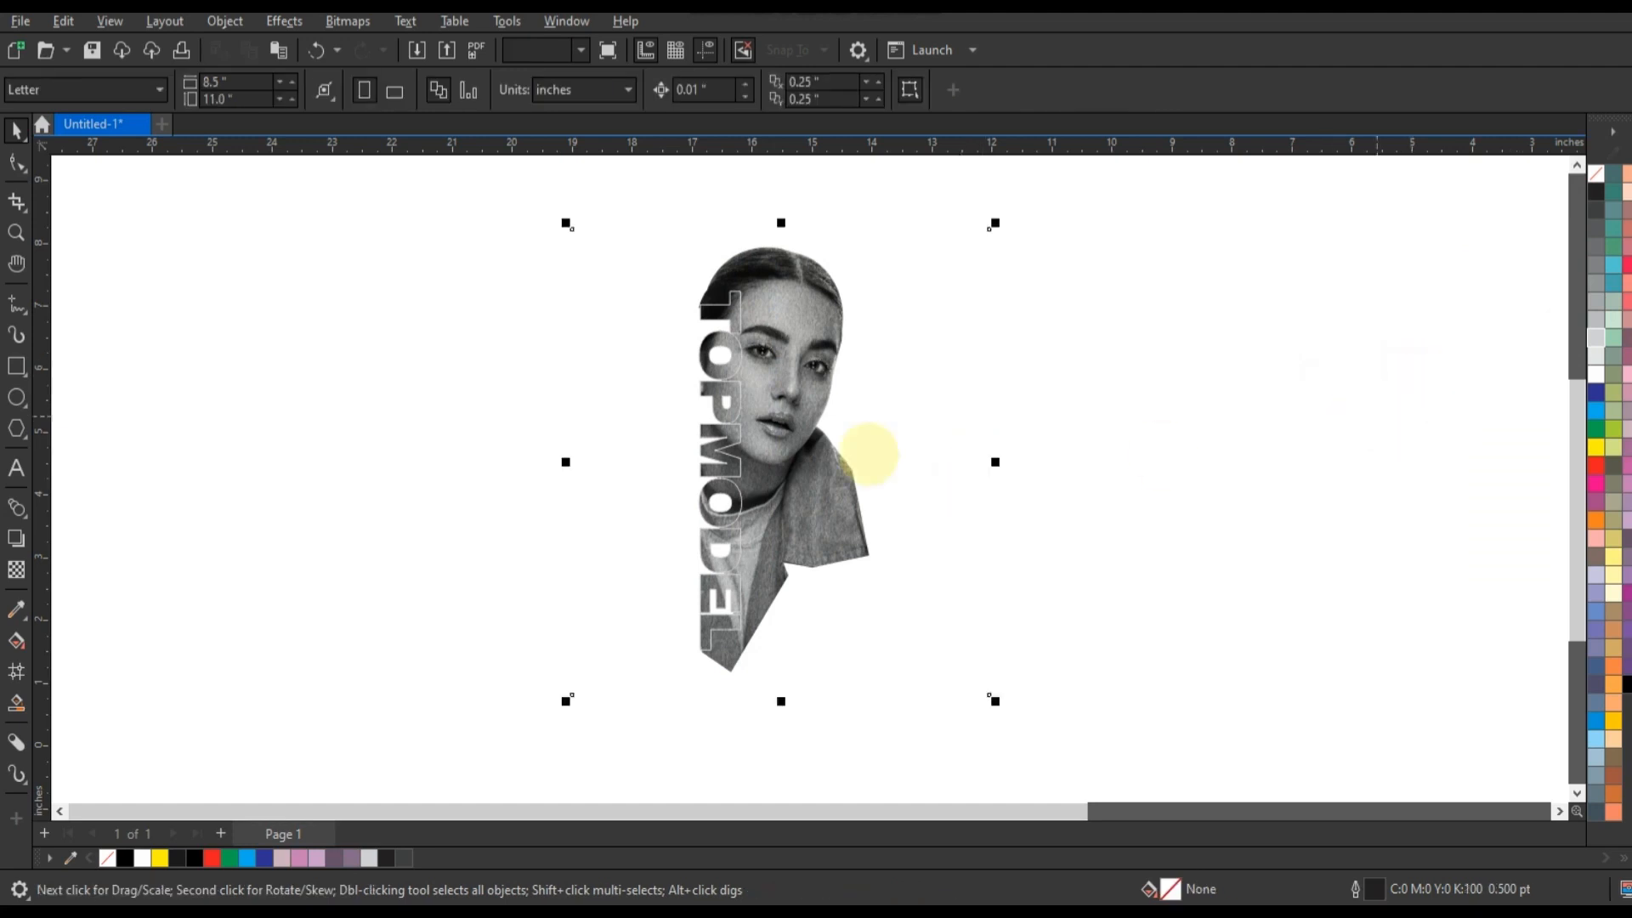
pyautogui.click(16, 233)
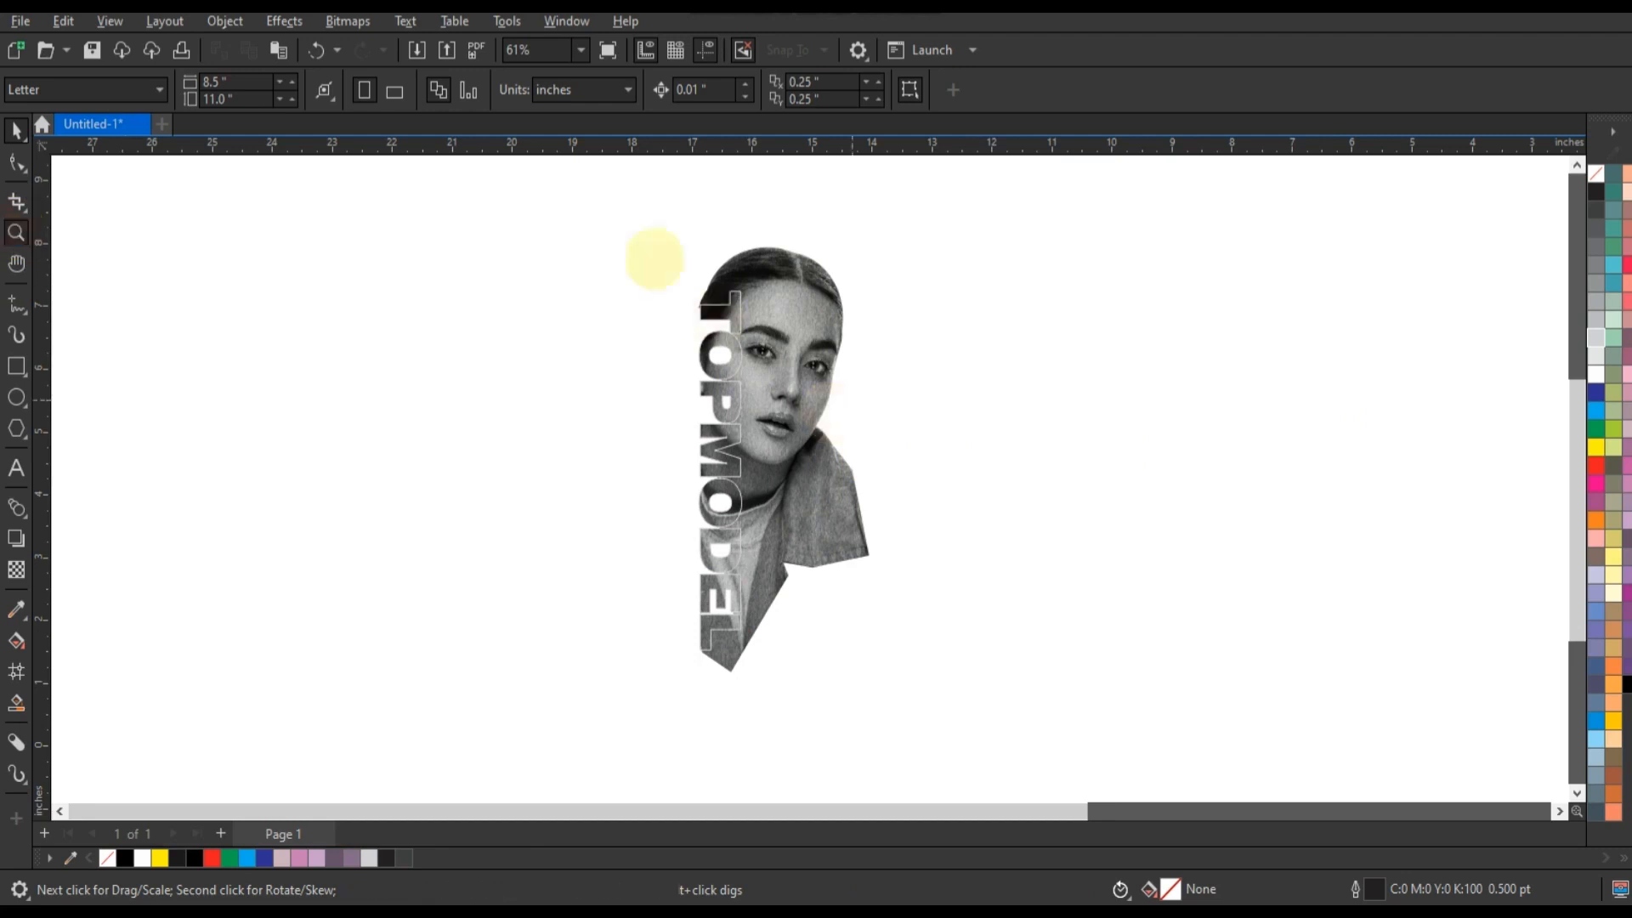
pyautogui.moveTo(653, 256); pyautogui.dragTo(1011, 531)
pyautogui.moveTo(357, 437); pyautogui.dragTo(987, 663)
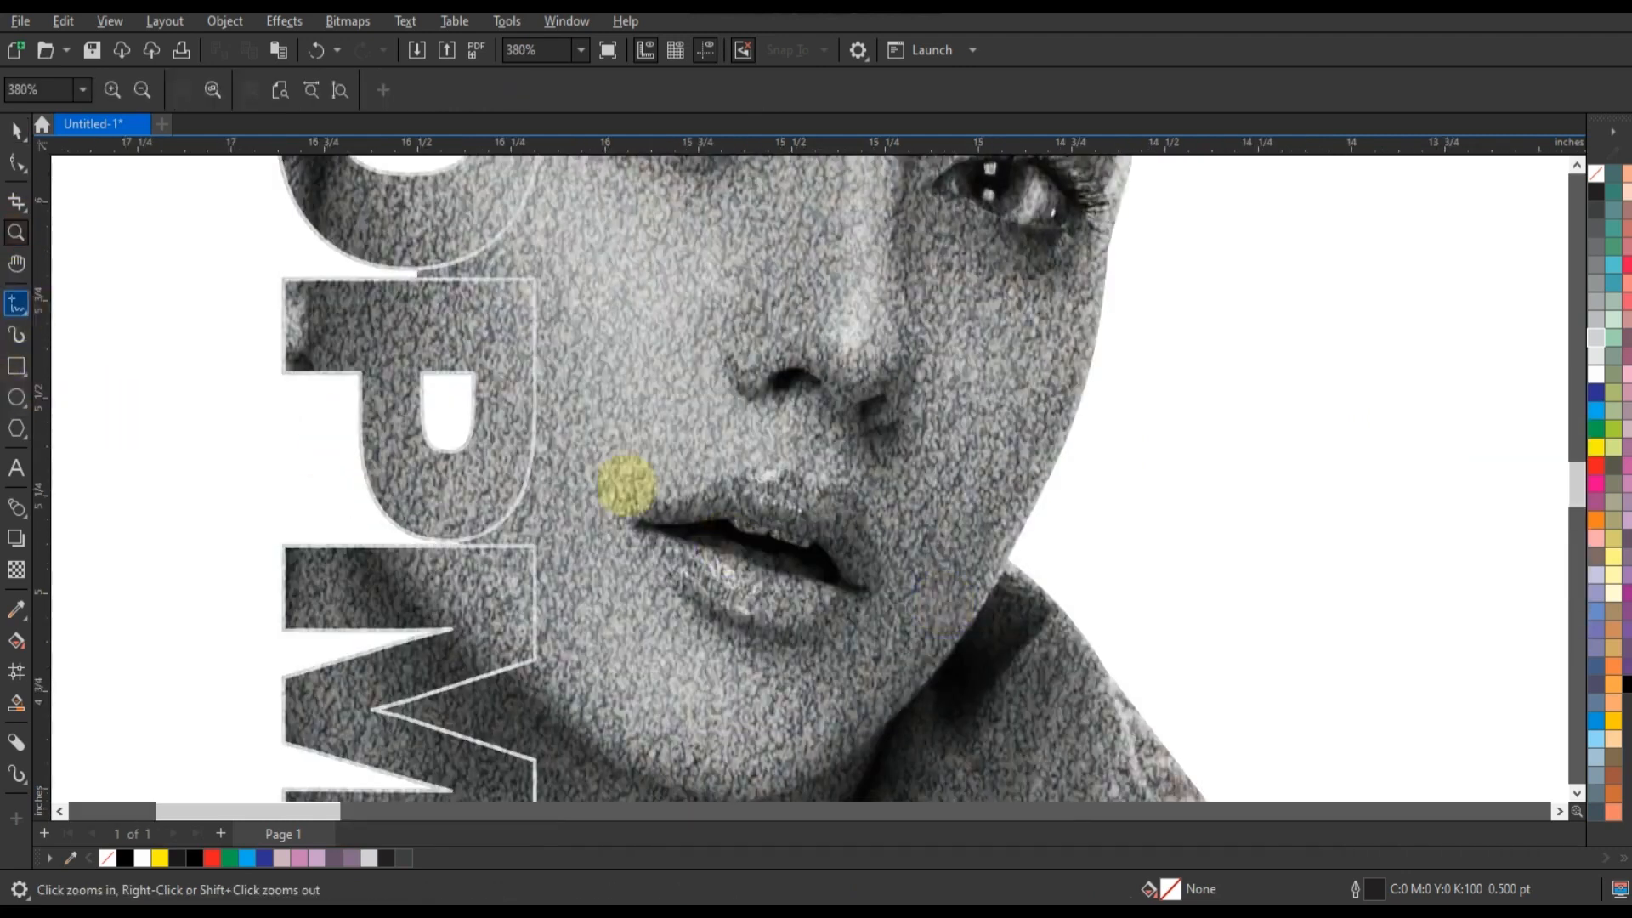
pyautogui.rightClick(702, 486)
pyautogui.click(17, 130)
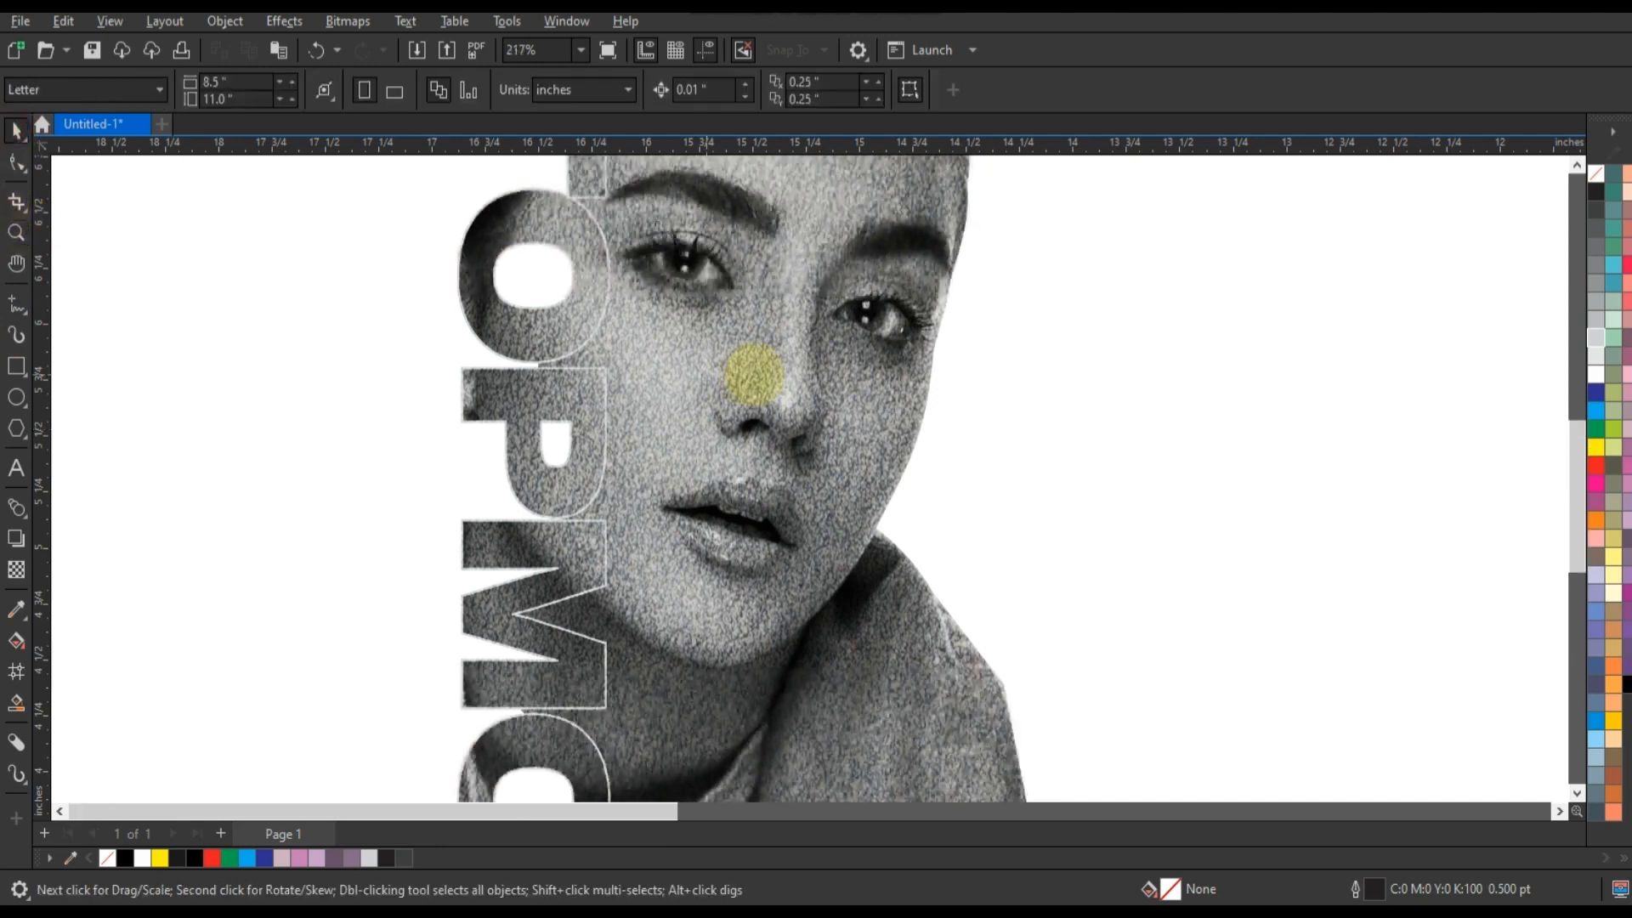
pyautogui.scroll(-2, 748, 368)
pyautogui.scroll(-1, 225, 521)
pyautogui.scroll(-1, 644, 575)
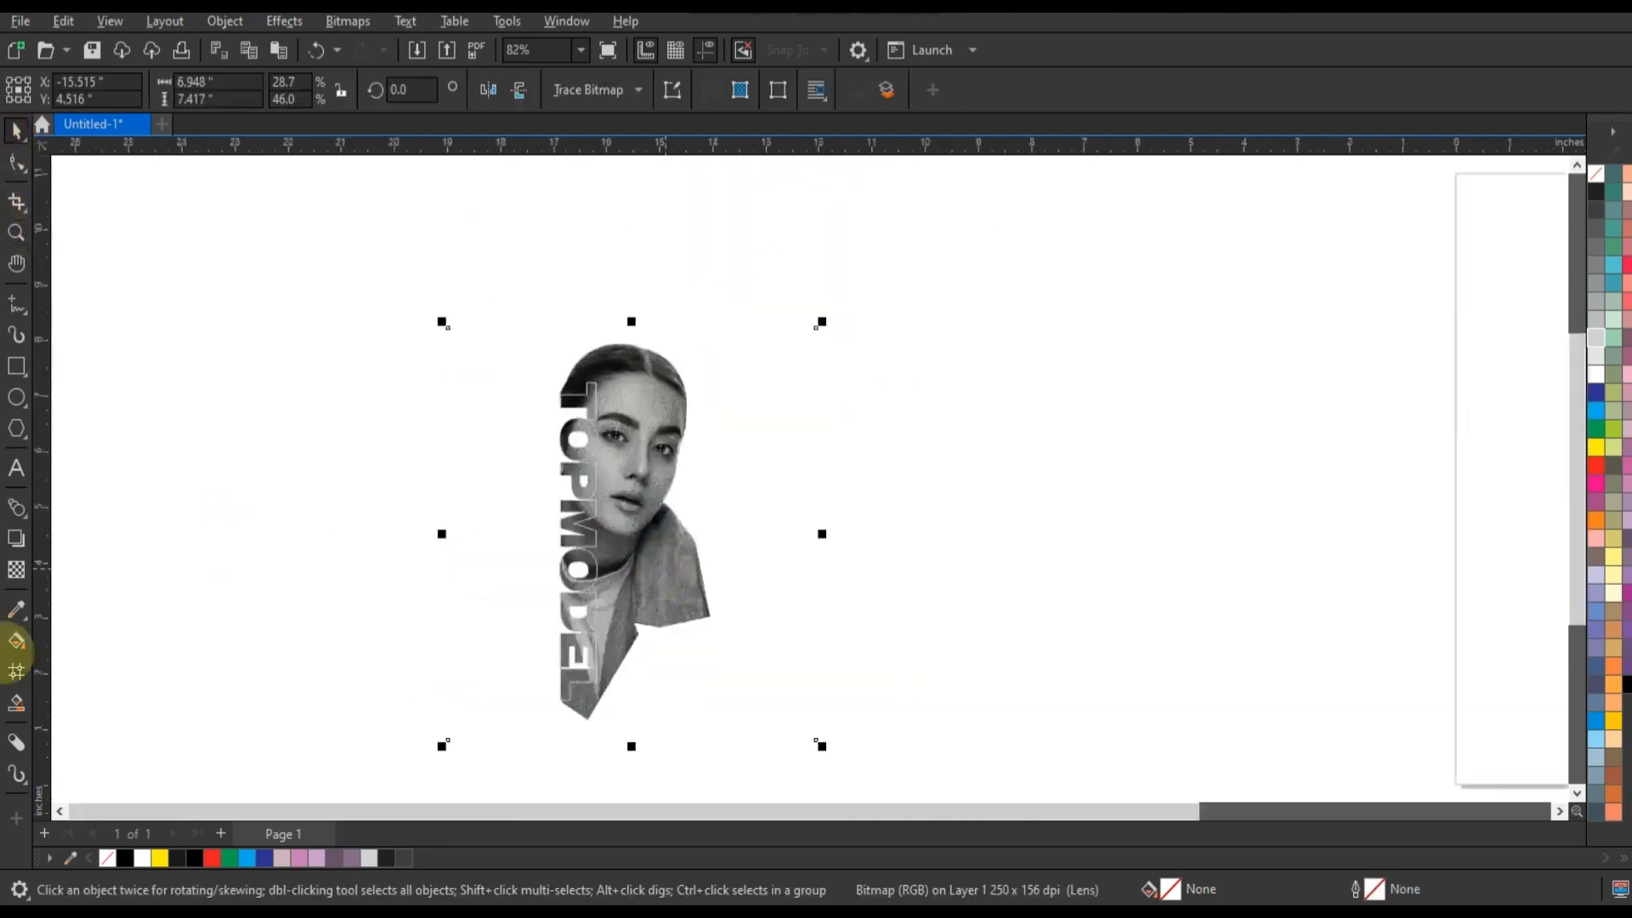
# - Set the uniform transparency of the overlaid texture image to 53
pyautogui.click(16, 569)
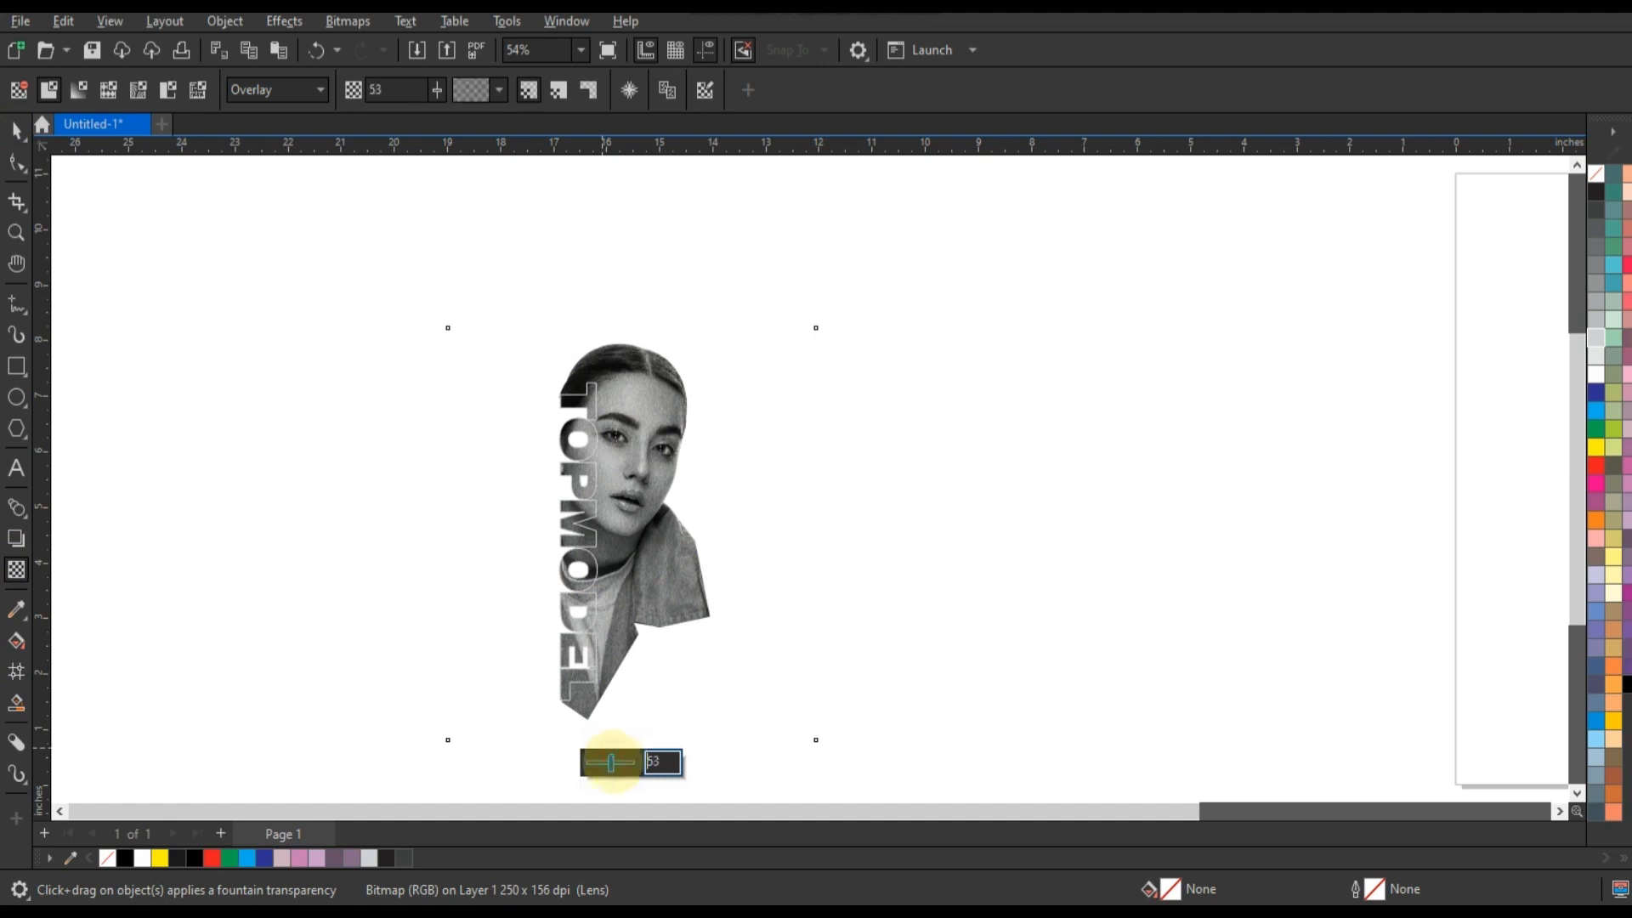
pyautogui.moveTo(594, 456); pyautogui.dragTo(703, 508)
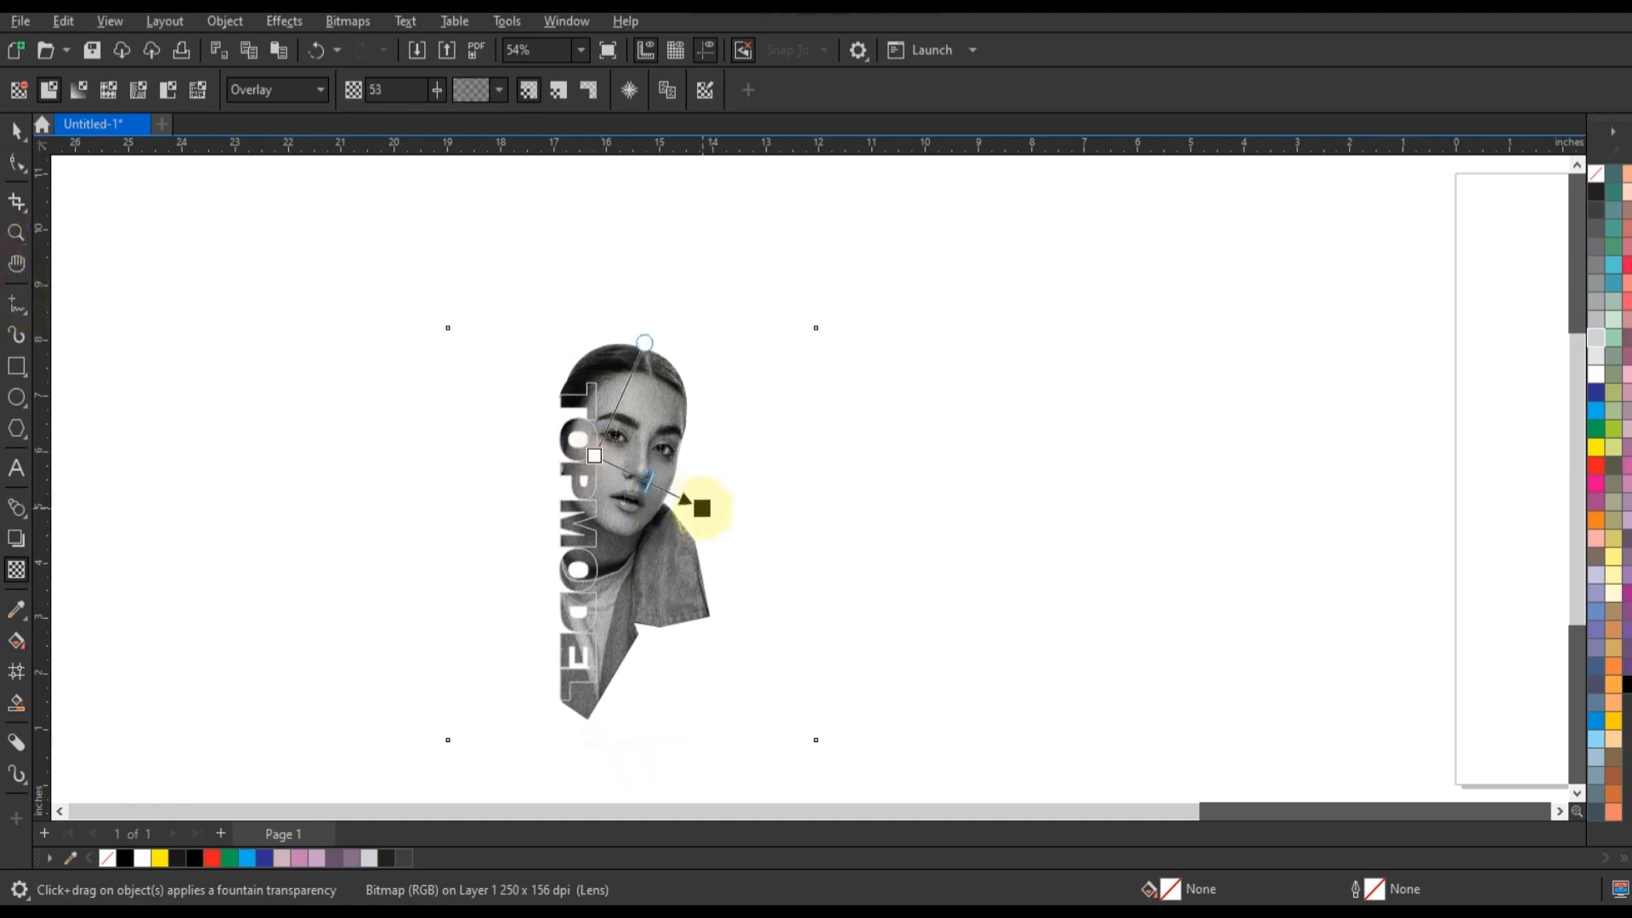
pyautogui.hotkey('ctrl', 'z')
# - Trace a closed freehand outline around the lips, about 0.68 by 0.44 inches, and fill it with red
pyautogui.click(16, 304)
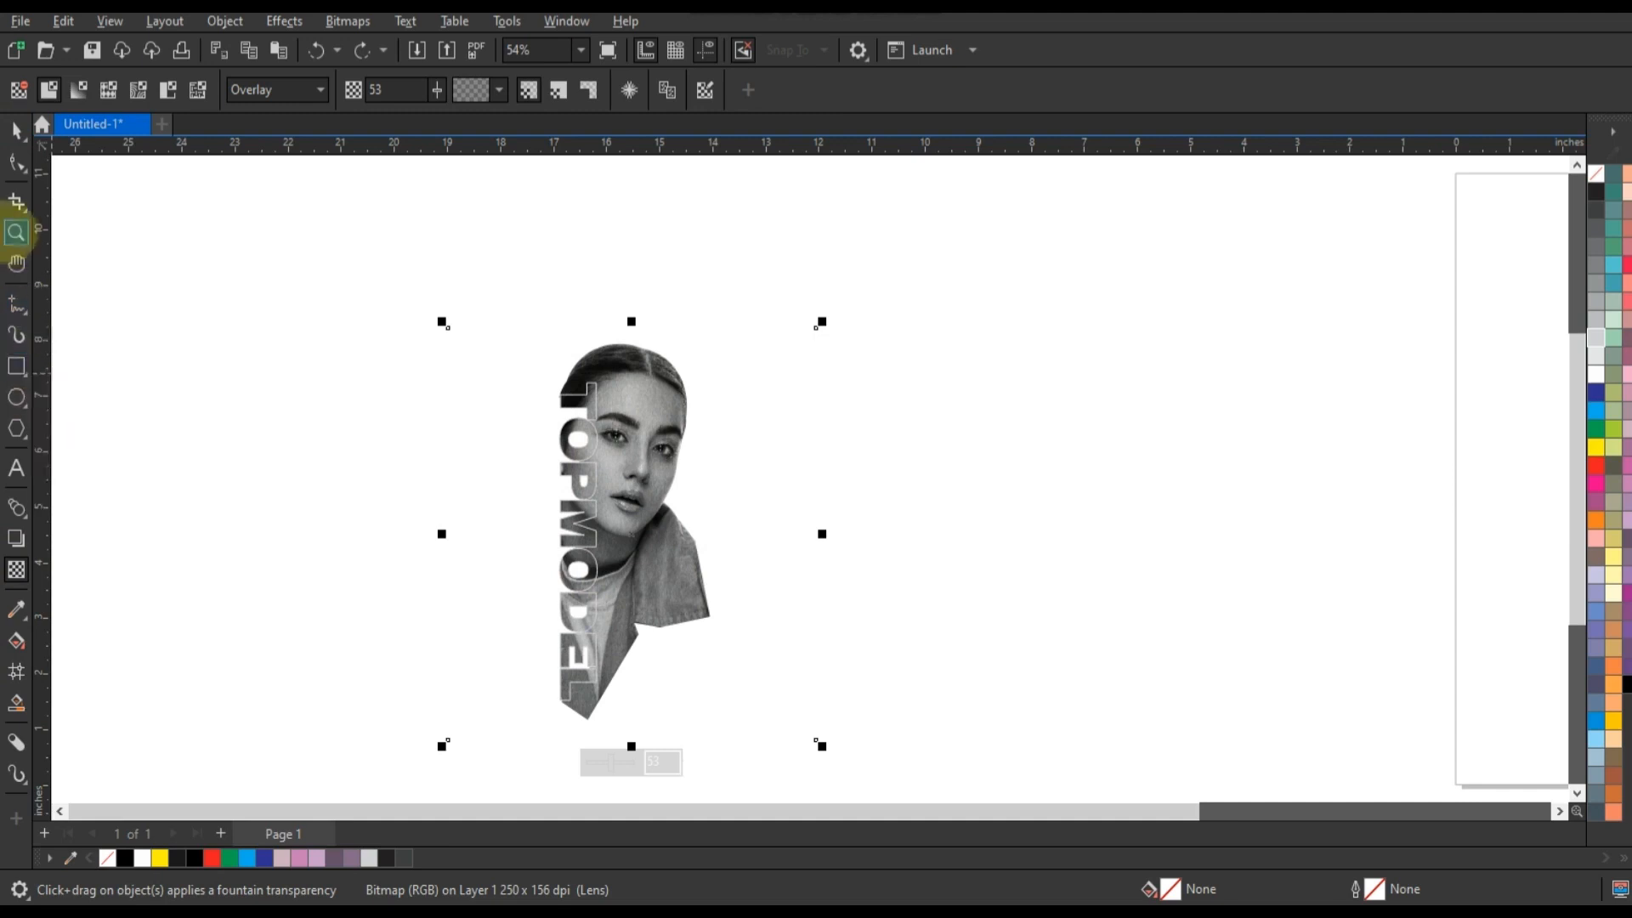
pyautogui.click(17, 232)
pyautogui.moveTo(611, 459); pyautogui.dragTo(754, 558)
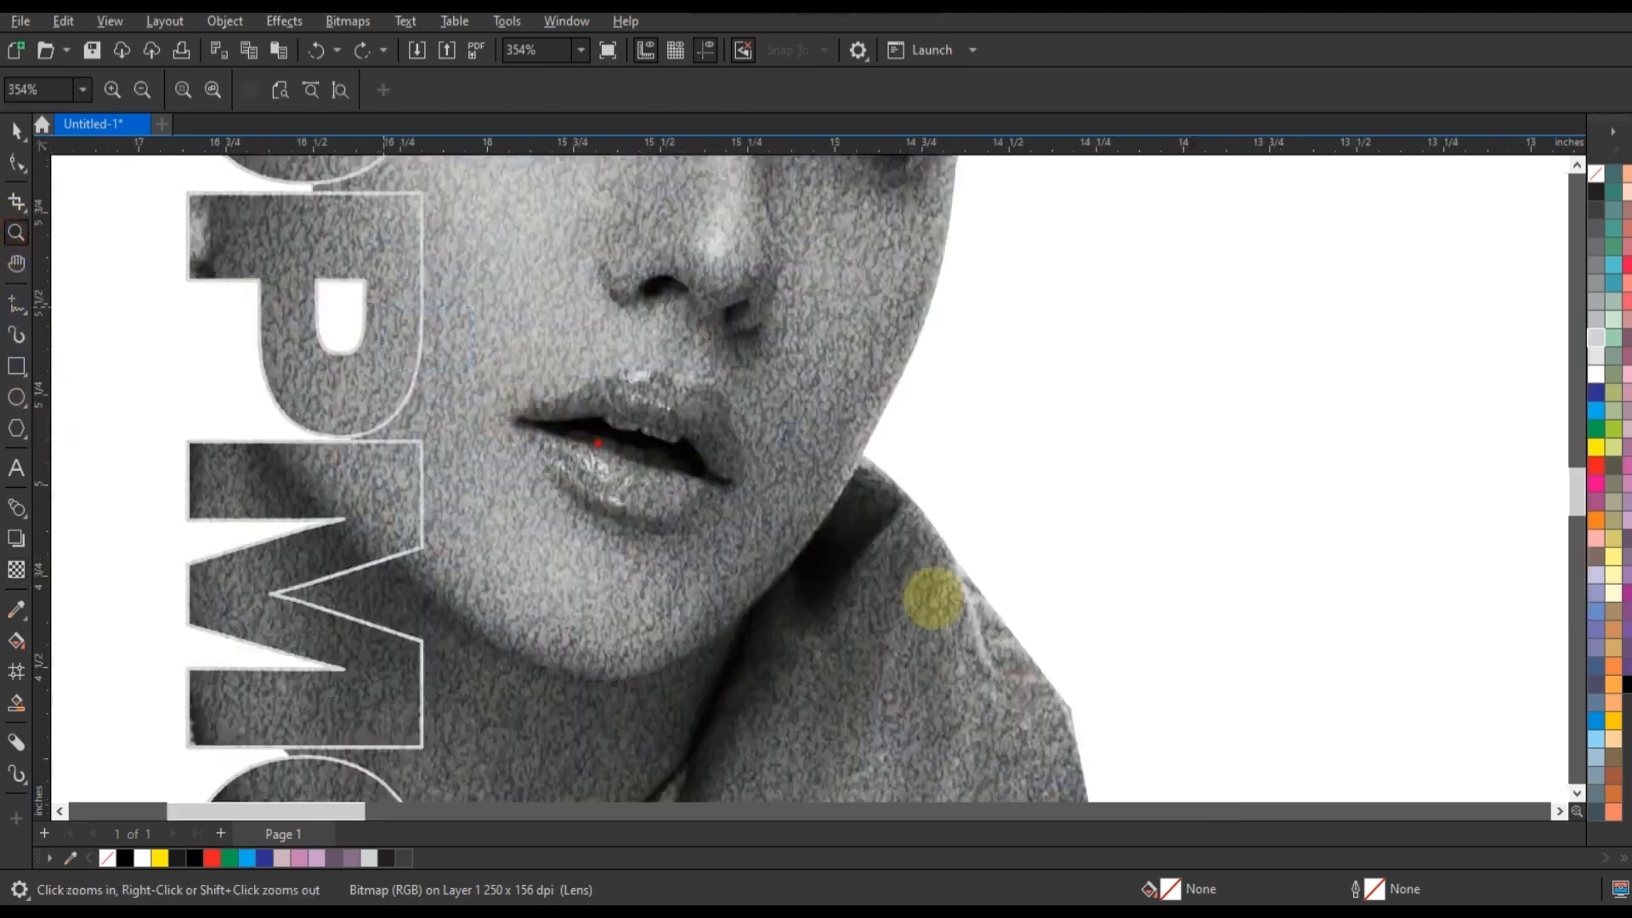
pyautogui.click(675, 456)
pyautogui.click(16, 304)
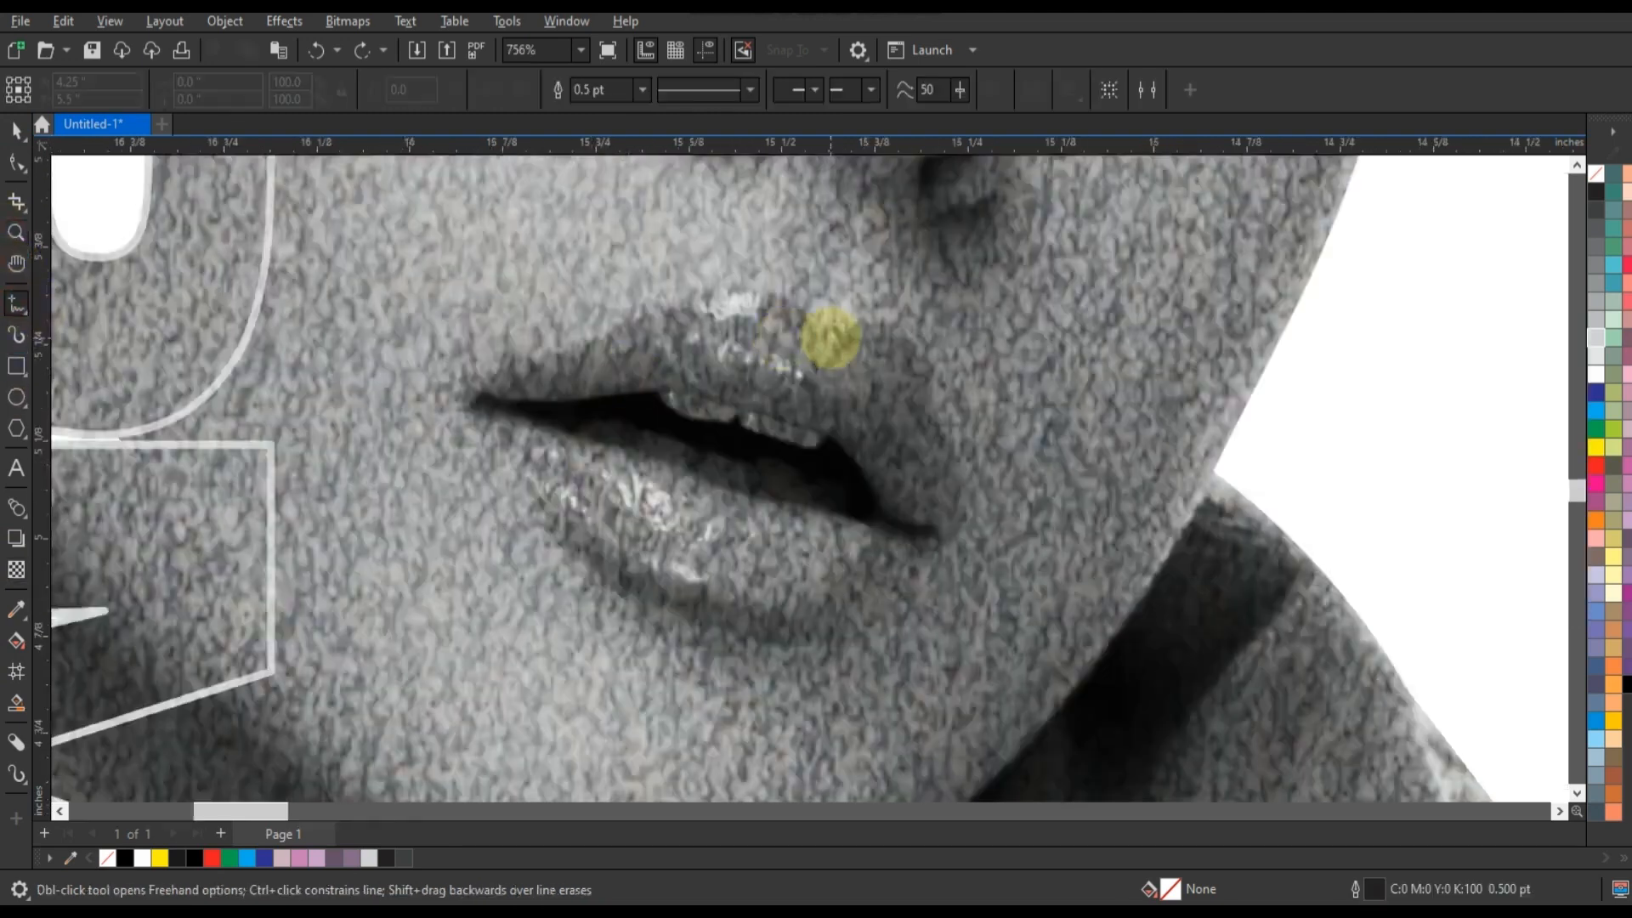
pyautogui.moveTo(819, 334); pyautogui.dragTo(796, 307)
pyautogui.moveTo(669, 301)
pyautogui.mouseDown()
pyautogui.moveTo(464, 404)
pyautogui.moveTo(586, 569)
pyautogui.moveTo(689, 619)
pyautogui.moveTo(748, 630)
pyautogui.moveTo(857, 608)
pyautogui.moveTo(966, 507)
pyautogui.moveTo(918, 379)
pyautogui.moveTo(873, 331)
pyautogui.moveTo(818, 333)
pyautogui.mouseUp()
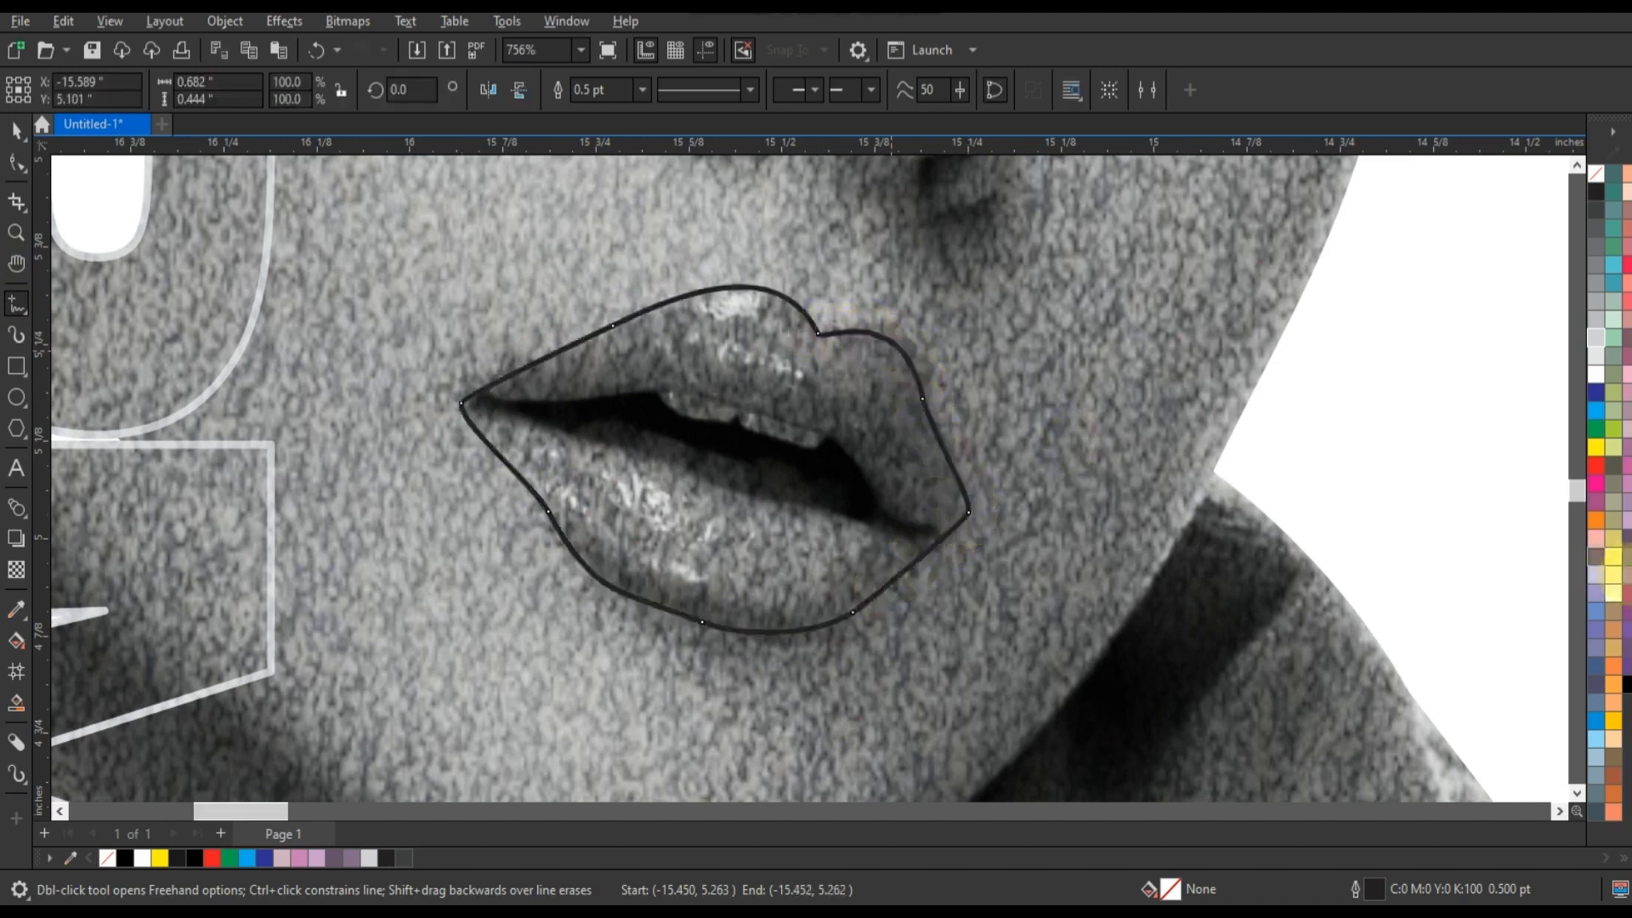
pyautogui.click(1596, 466)
pyautogui.scroll(-5, 489, 468)
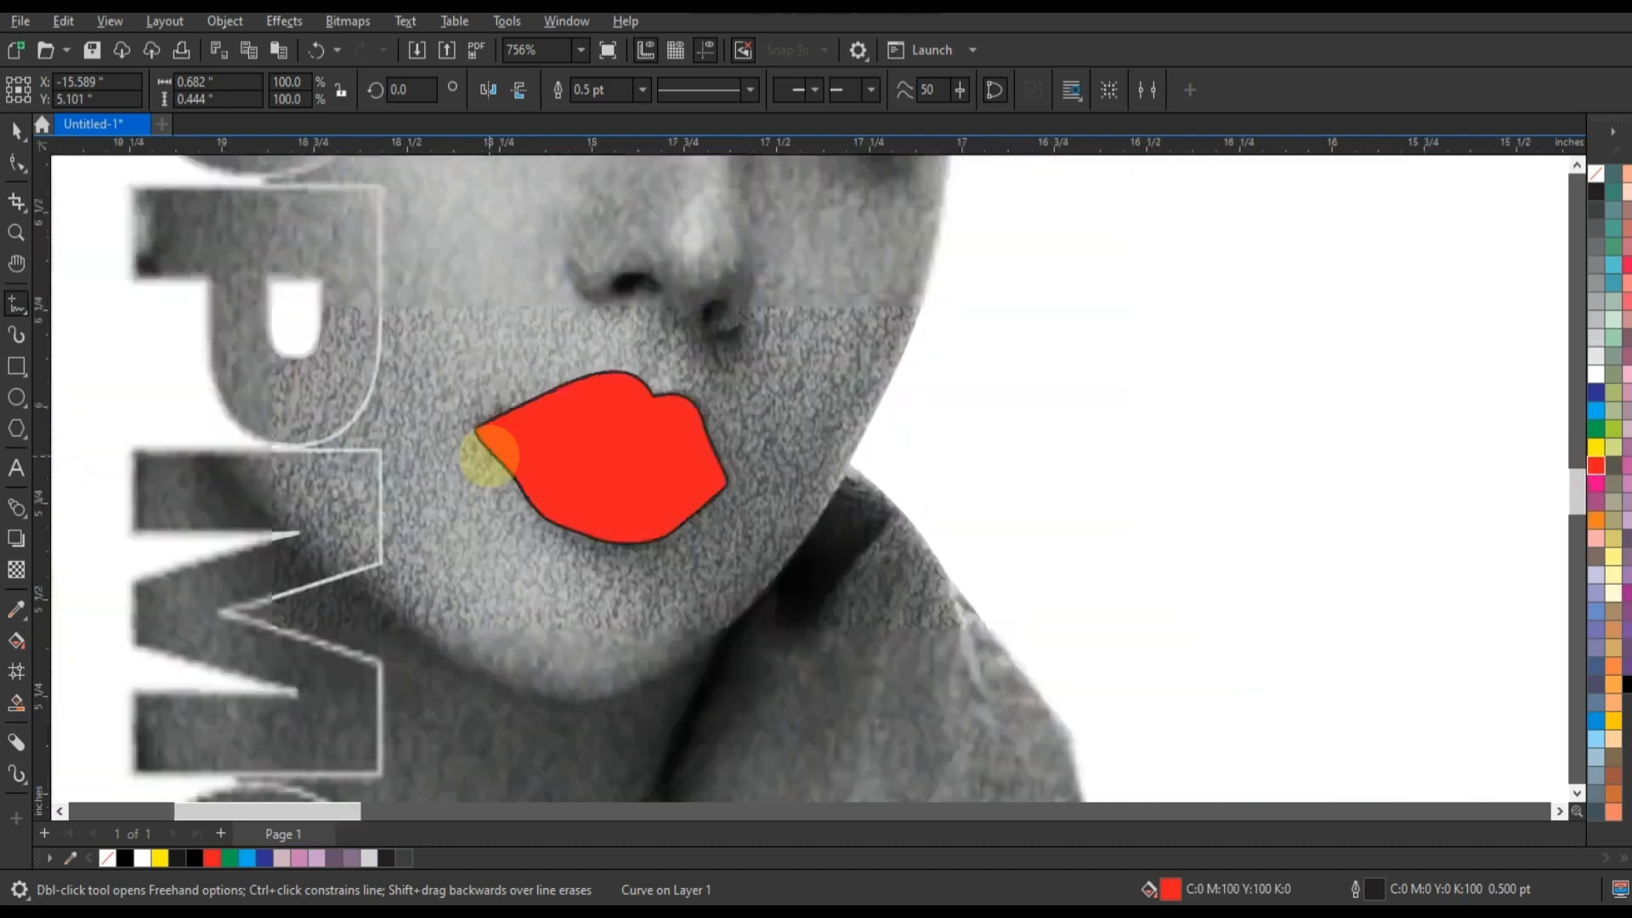
# - Blend the red lip shape onto the portrait with the Subtract merge mode and remove its outline
pyautogui.click(16, 570)
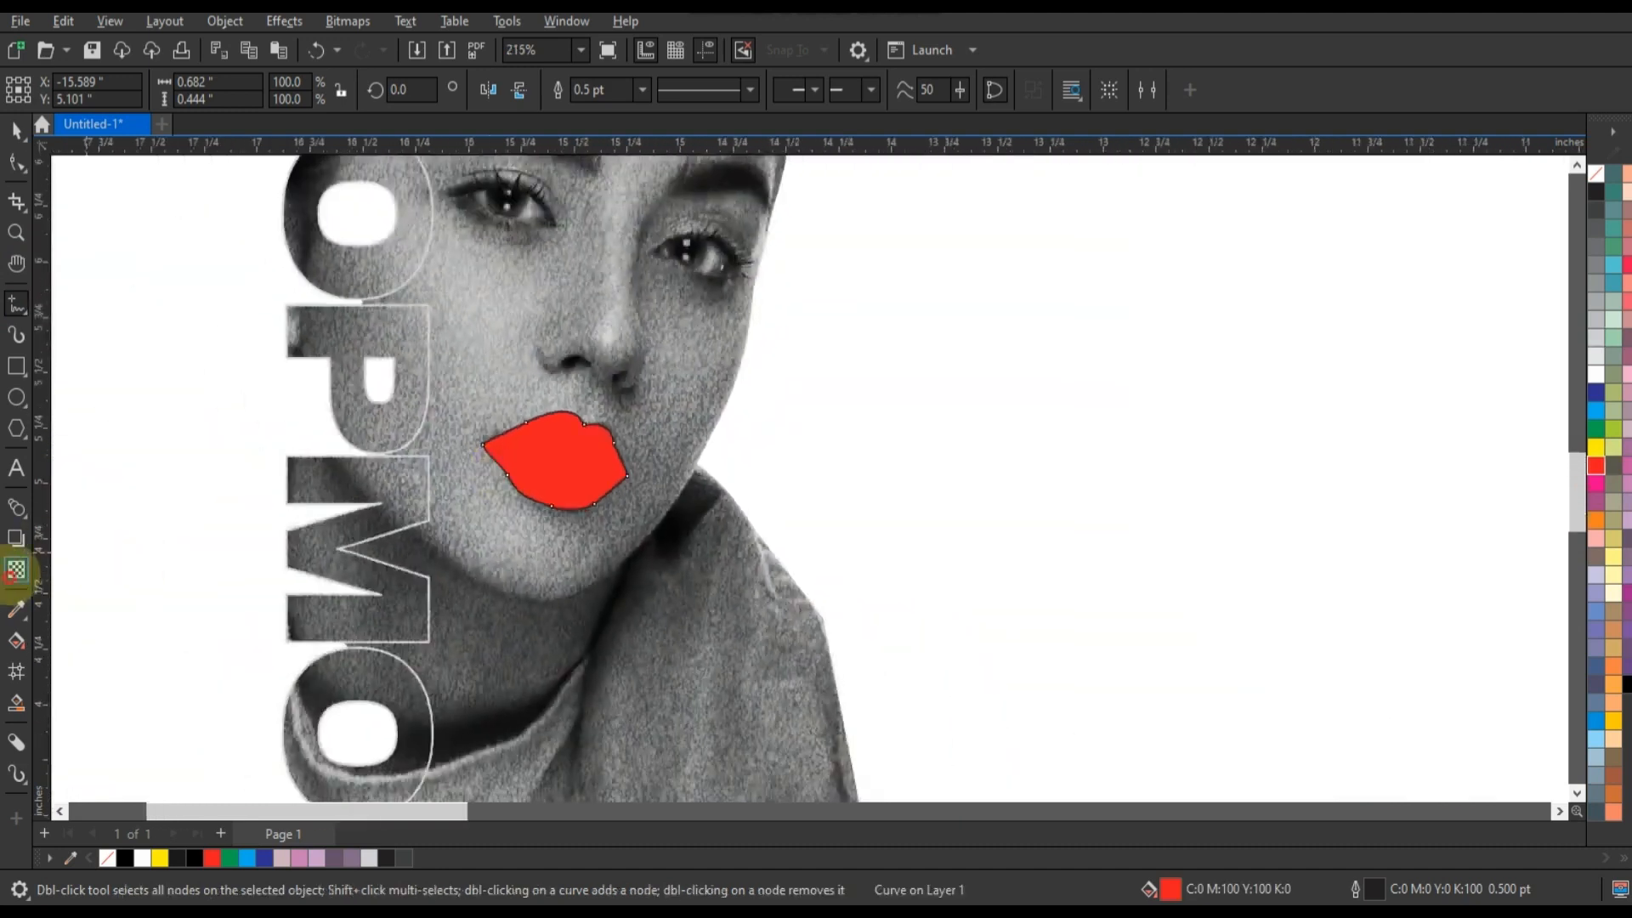
pyautogui.click(242, 89)
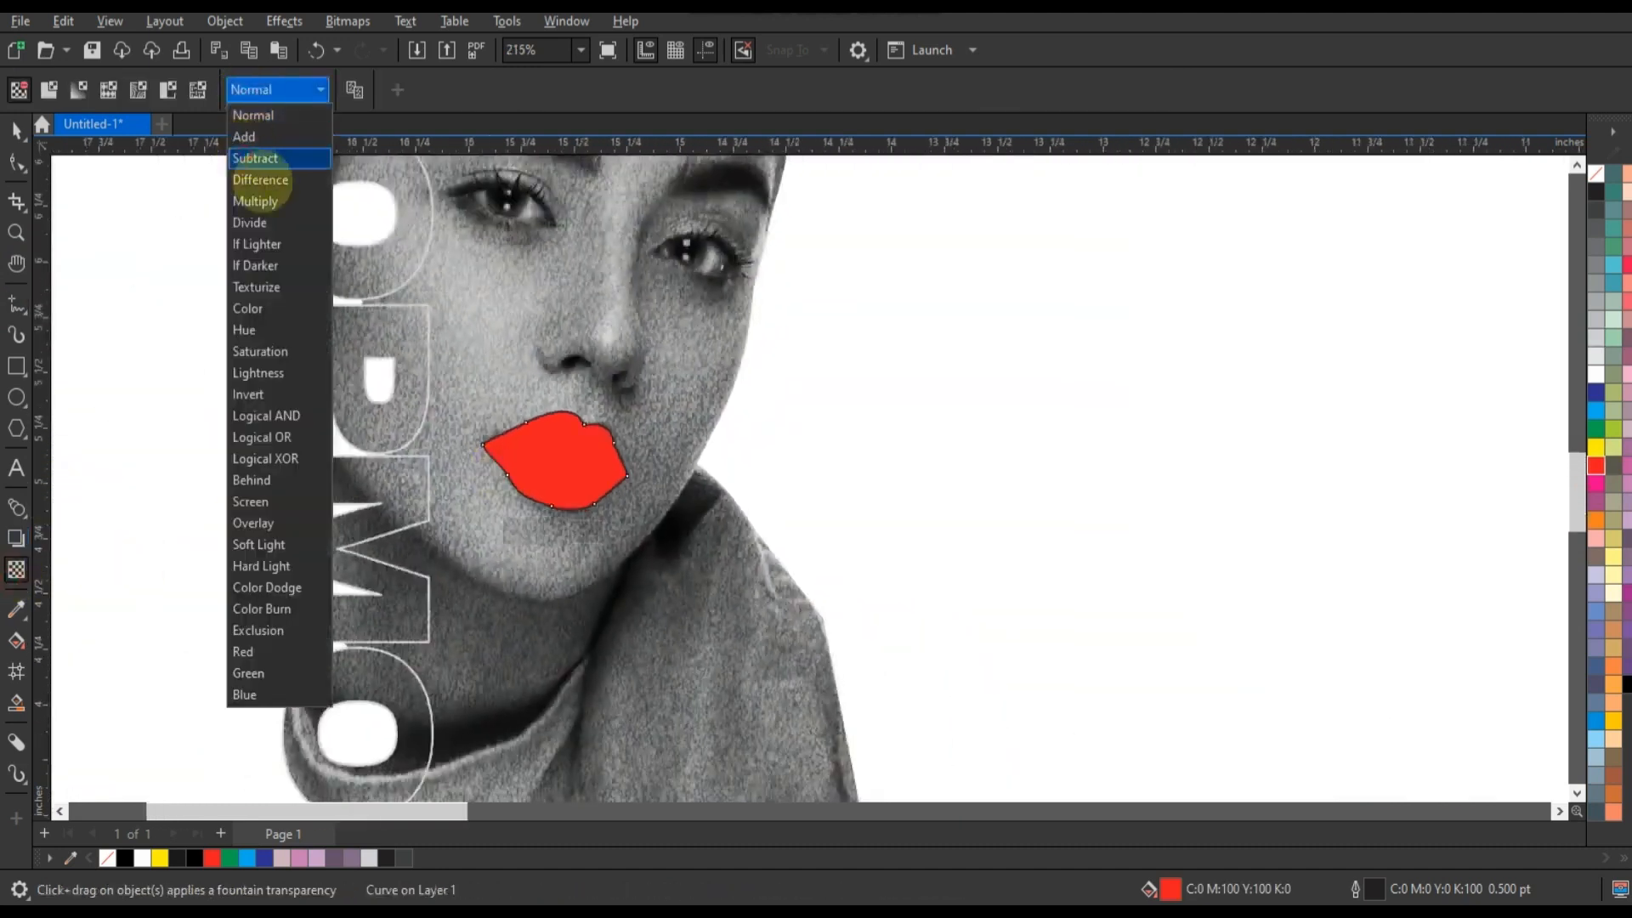
pyautogui.click(255, 159)
pyautogui.rightClick(1595, 175)
pyautogui.click(1573, 192)
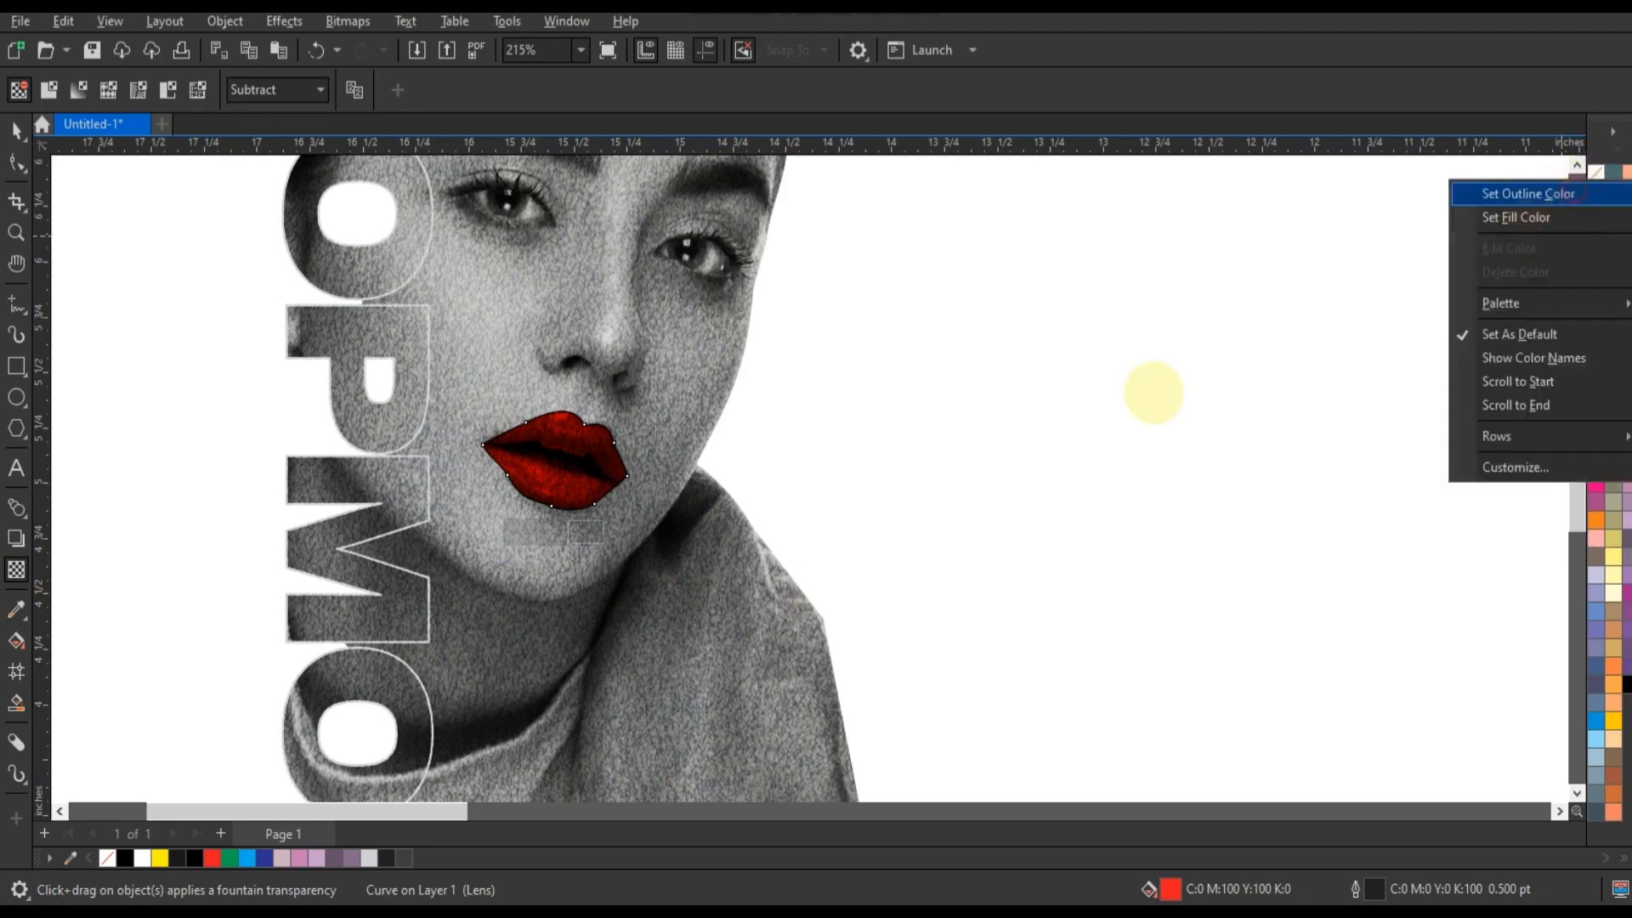
pyautogui.scroll(-2, 1156, 512)
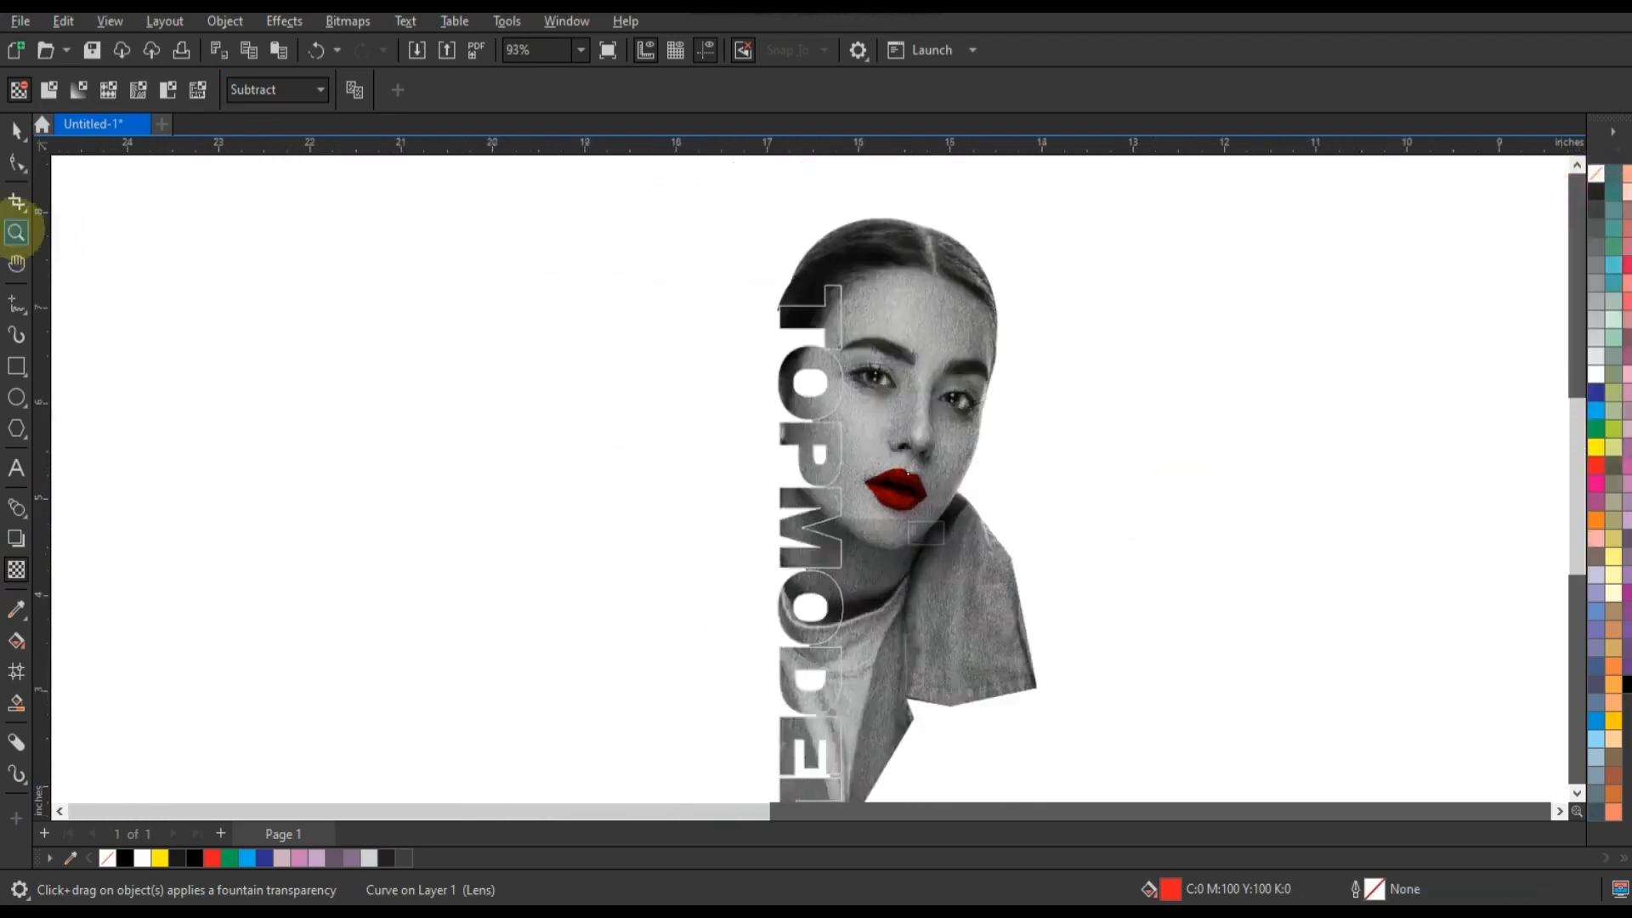
# - Draw a rectangle about 2.19 by 0.53 inches over the eye farther from the lettering, extending past the face, and fill it with red
pyautogui.click(16, 232)
pyautogui.moveTo(689, 228); pyautogui.dragTo(1507, 599)
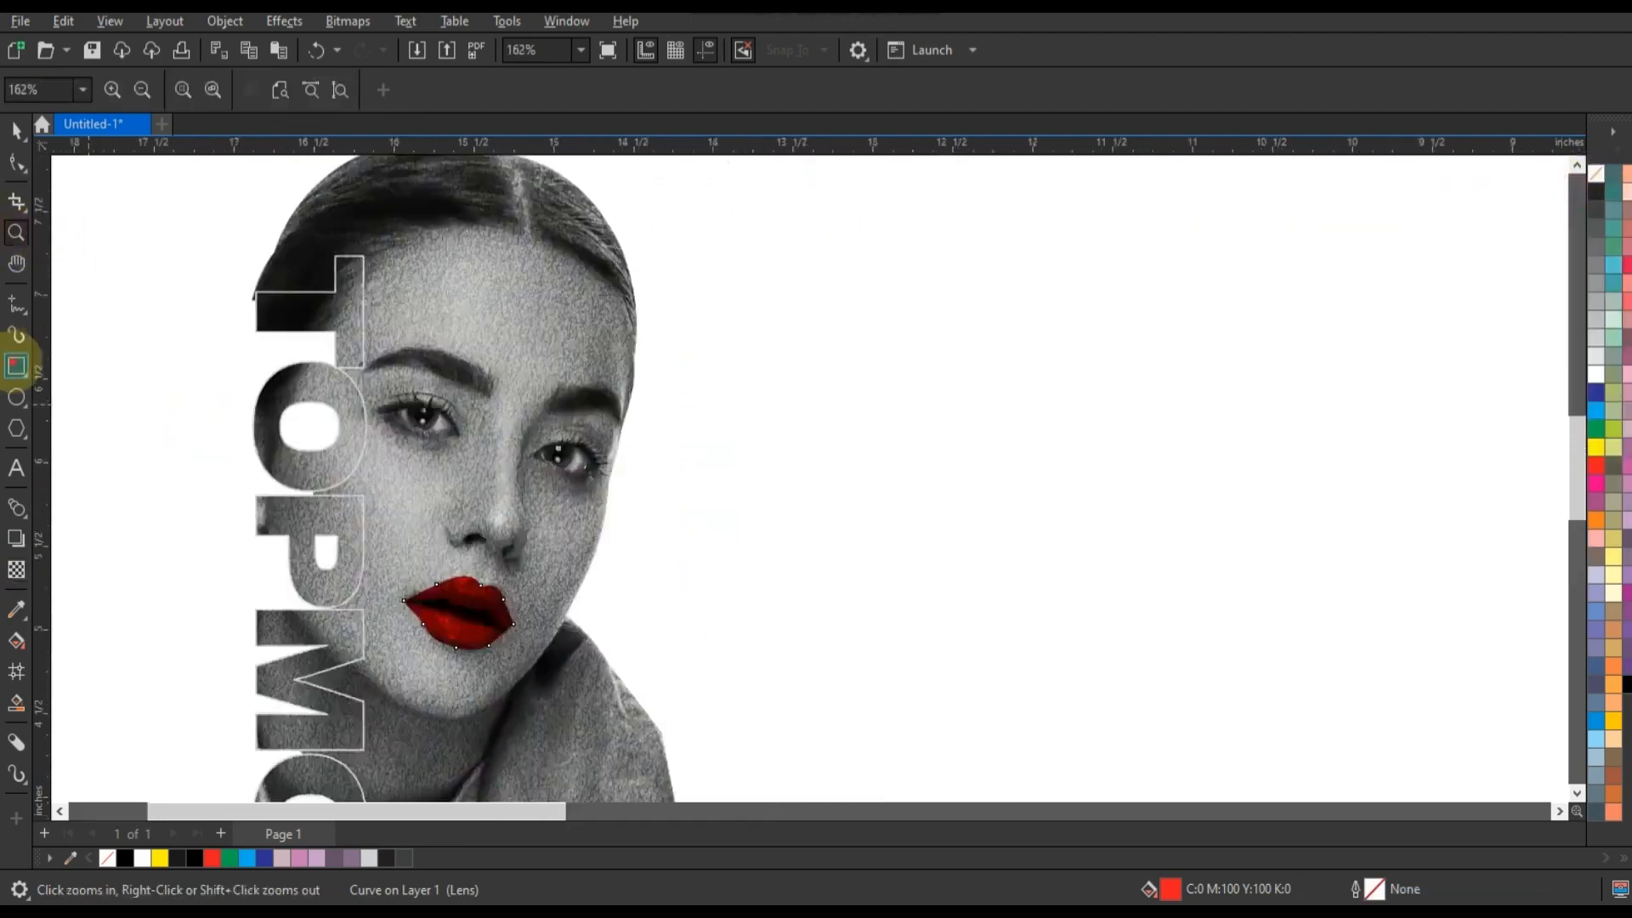
pyautogui.click(16, 366)
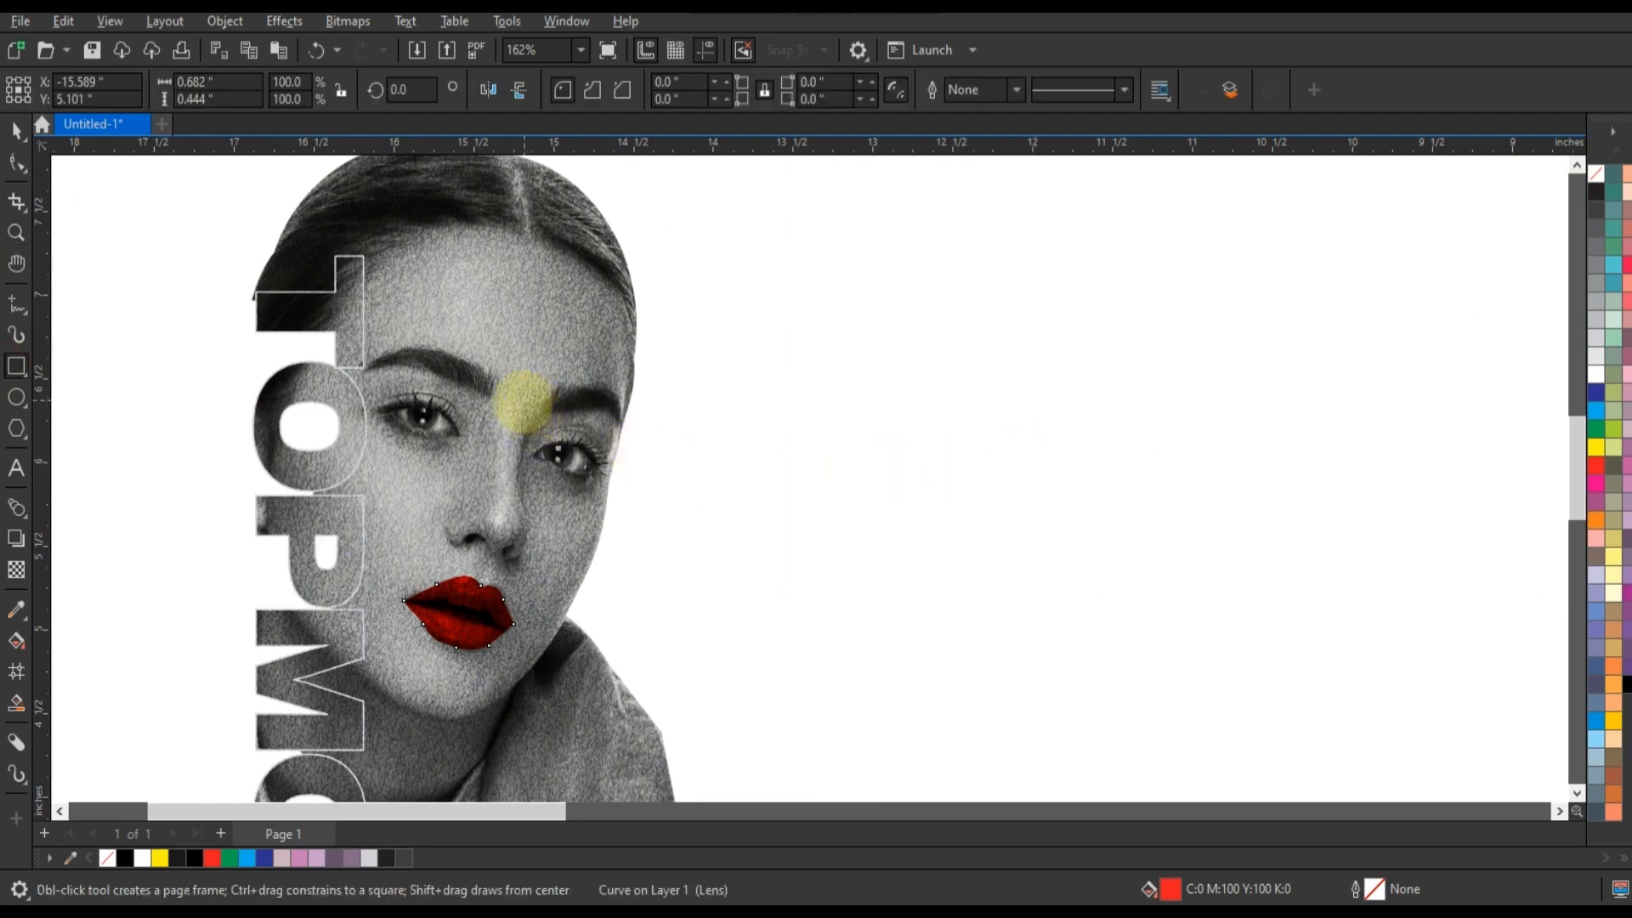
pyautogui.moveTo(514, 408); pyautogui.dragTo(864, 495)
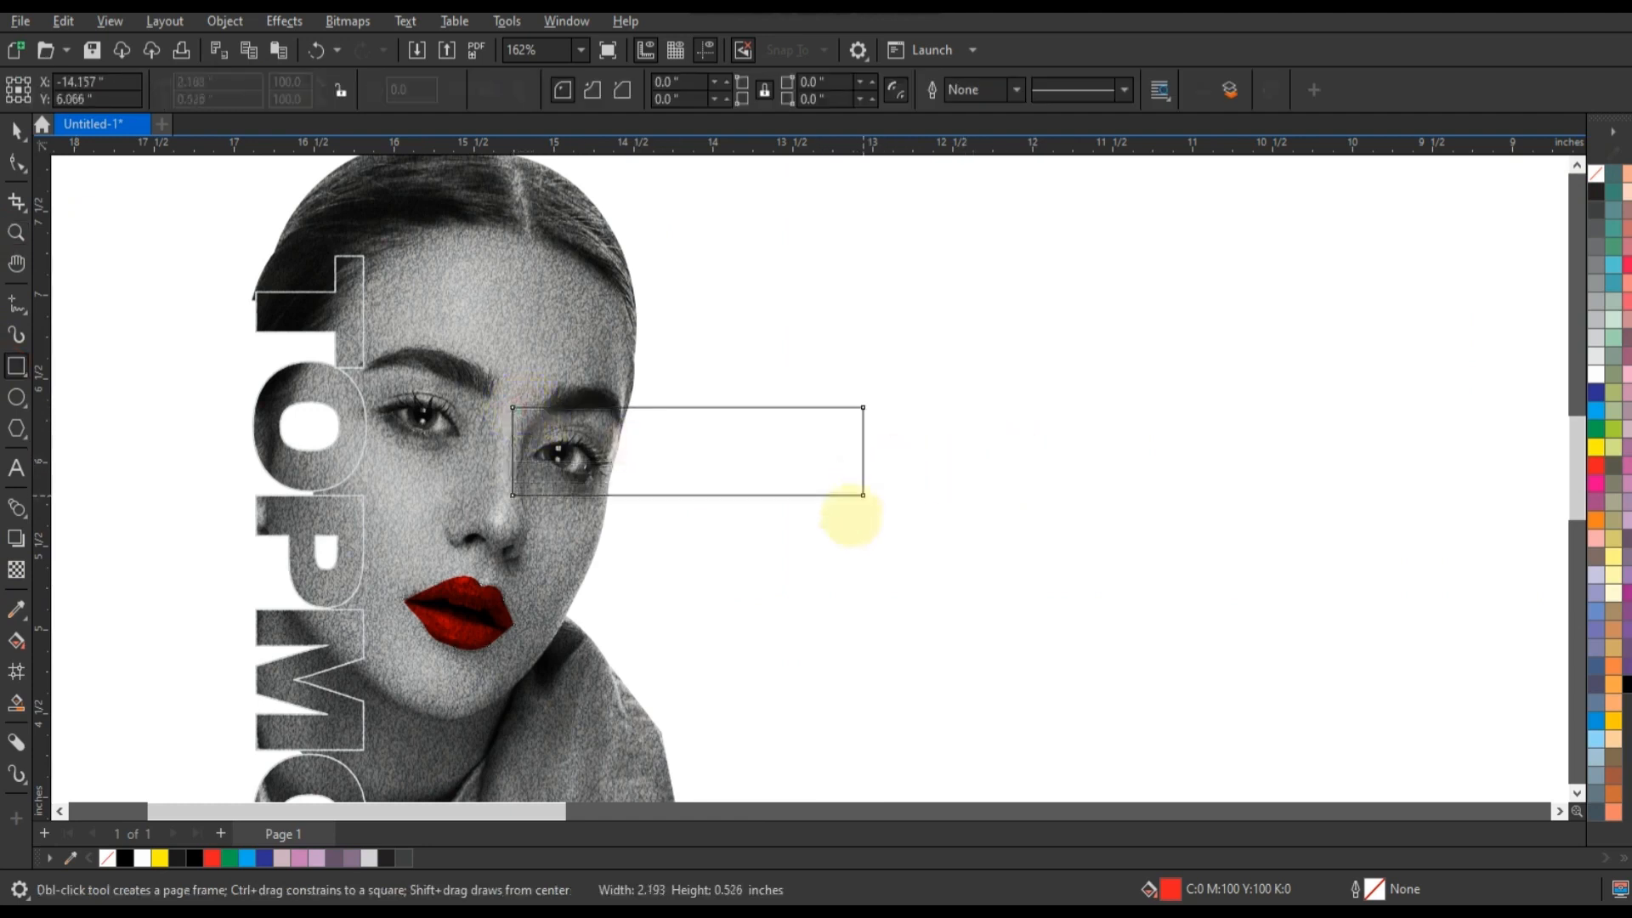
pyautogui.click(211, 858)
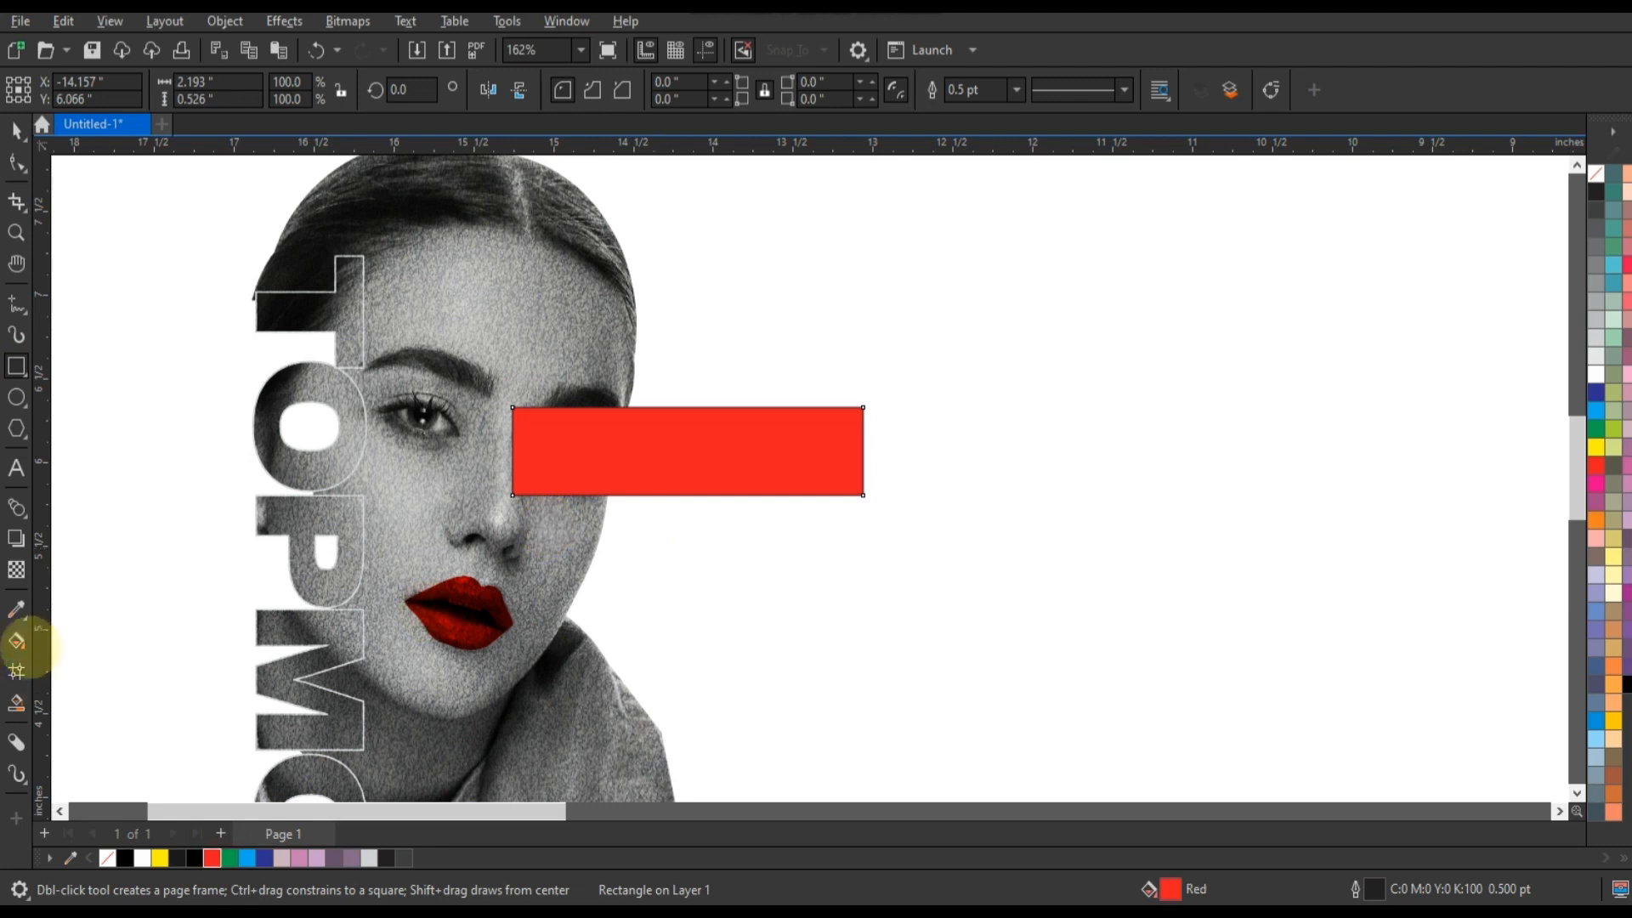
pyautogui.scroll(-2, 1045, 353)
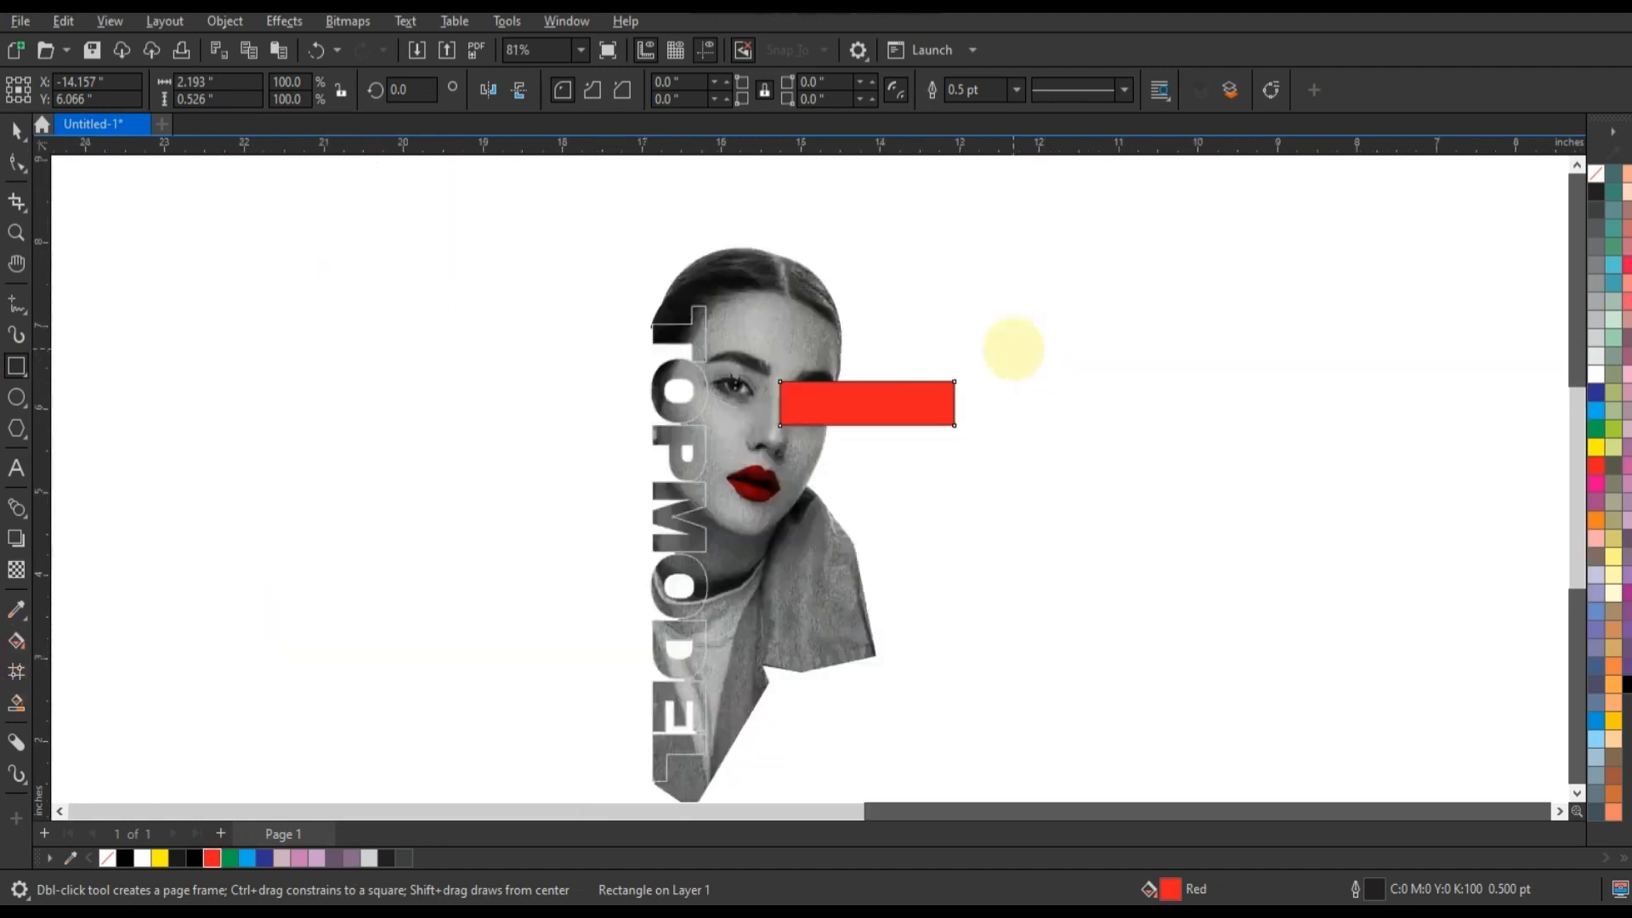
# - Copy the red bar as a thin horizontal line about 3.45 by 0.03 inches and duplicate that line rotated 270 degrees
pyautogui.click(16, 129)
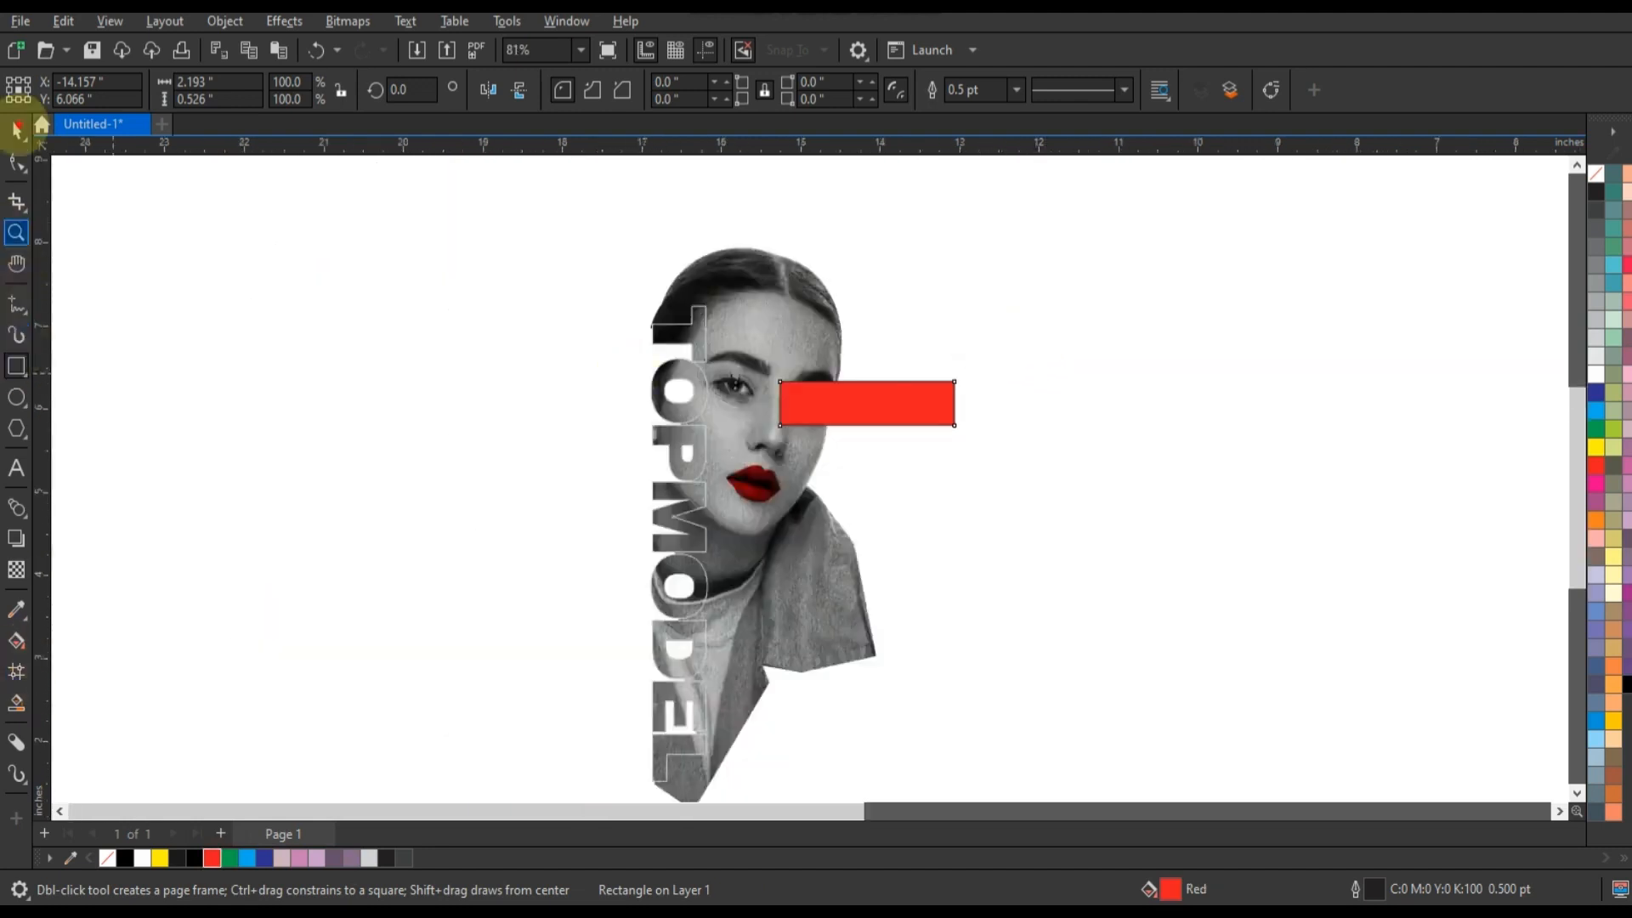
pyautogui.click(846, 409)
pyautogui.moveTo(867, 432); pyautogui.dragTo(918, 548)
pyautogui.click(1003, 402)
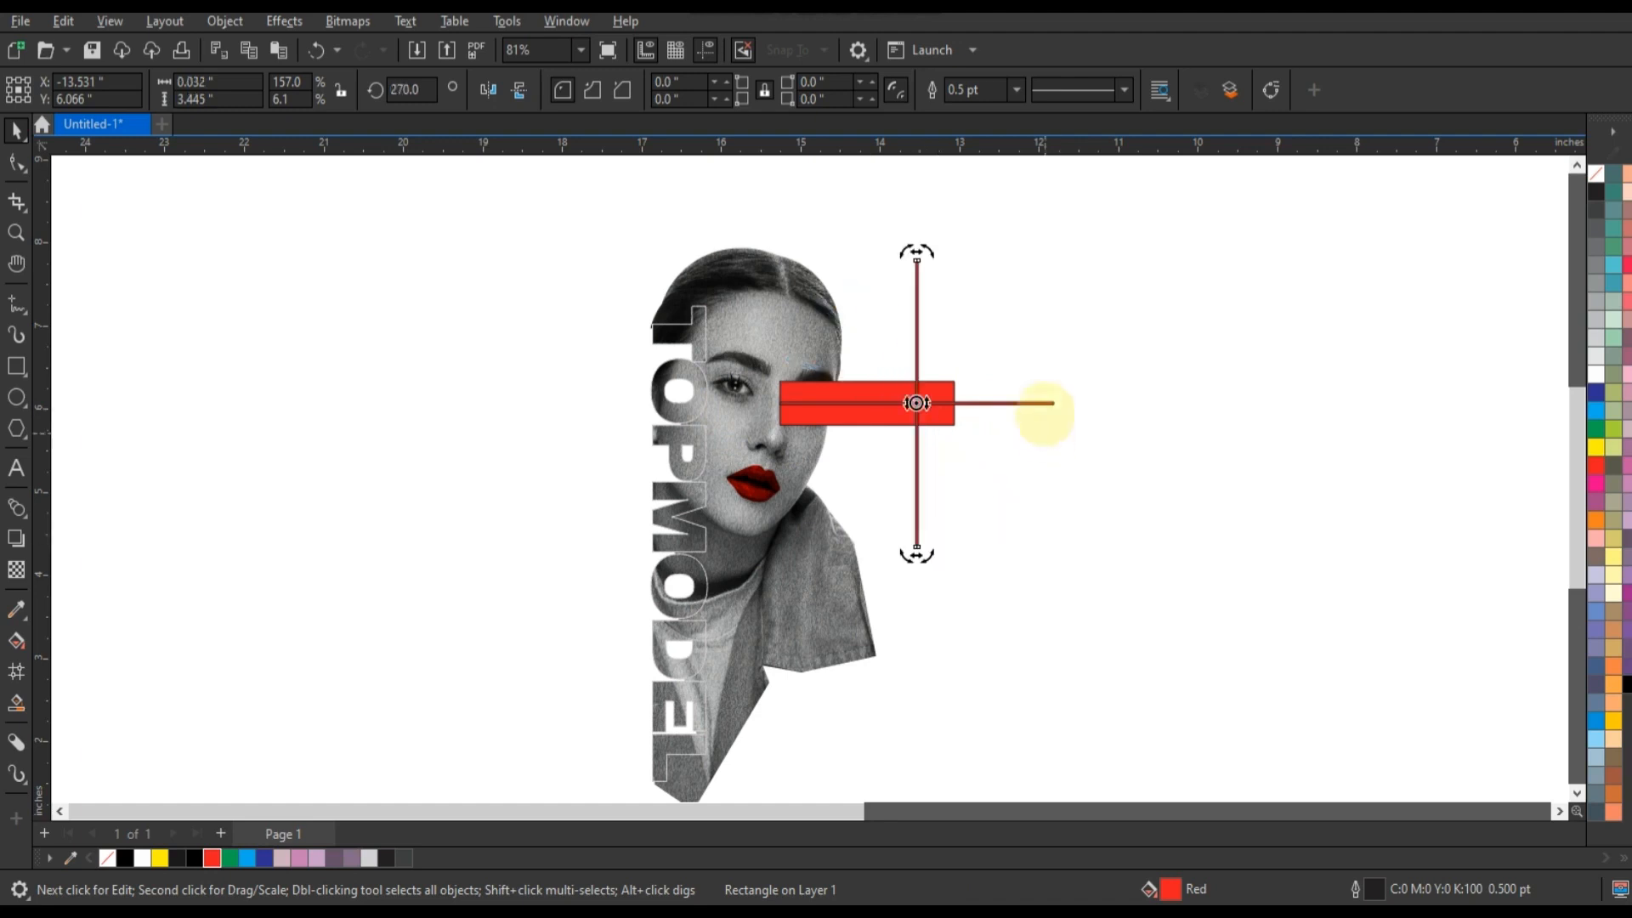
# - Align the thin vertical line with the horizontal line at their right and top edges to form a corner
pyautogui.keyDown('shift'); pyautogui.click(1061, 403); pyautogui.keyUp('shift')
pyautogui.press('r')
pyautogui.press('t')
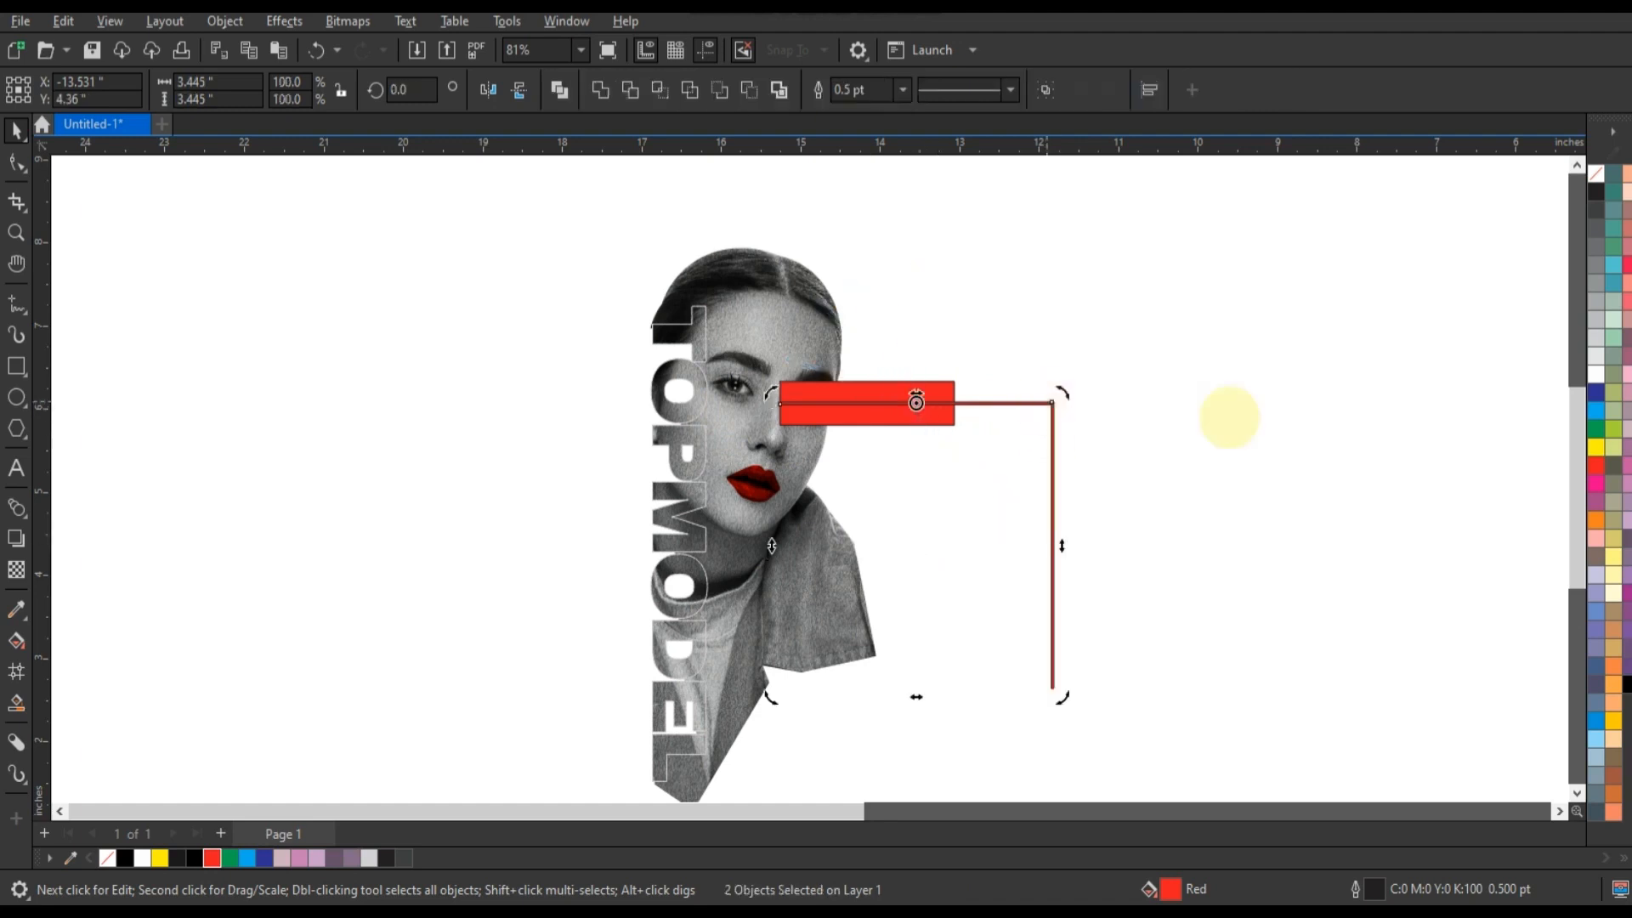
# - Copy the red bar to a lower spot across the vertical line and resize it to about 3.15 by 0.31 inches
pyautogui.click(949, 389)
pyautogui.moveTo(949, 390); pyautogui.dragTo(1134, 576)
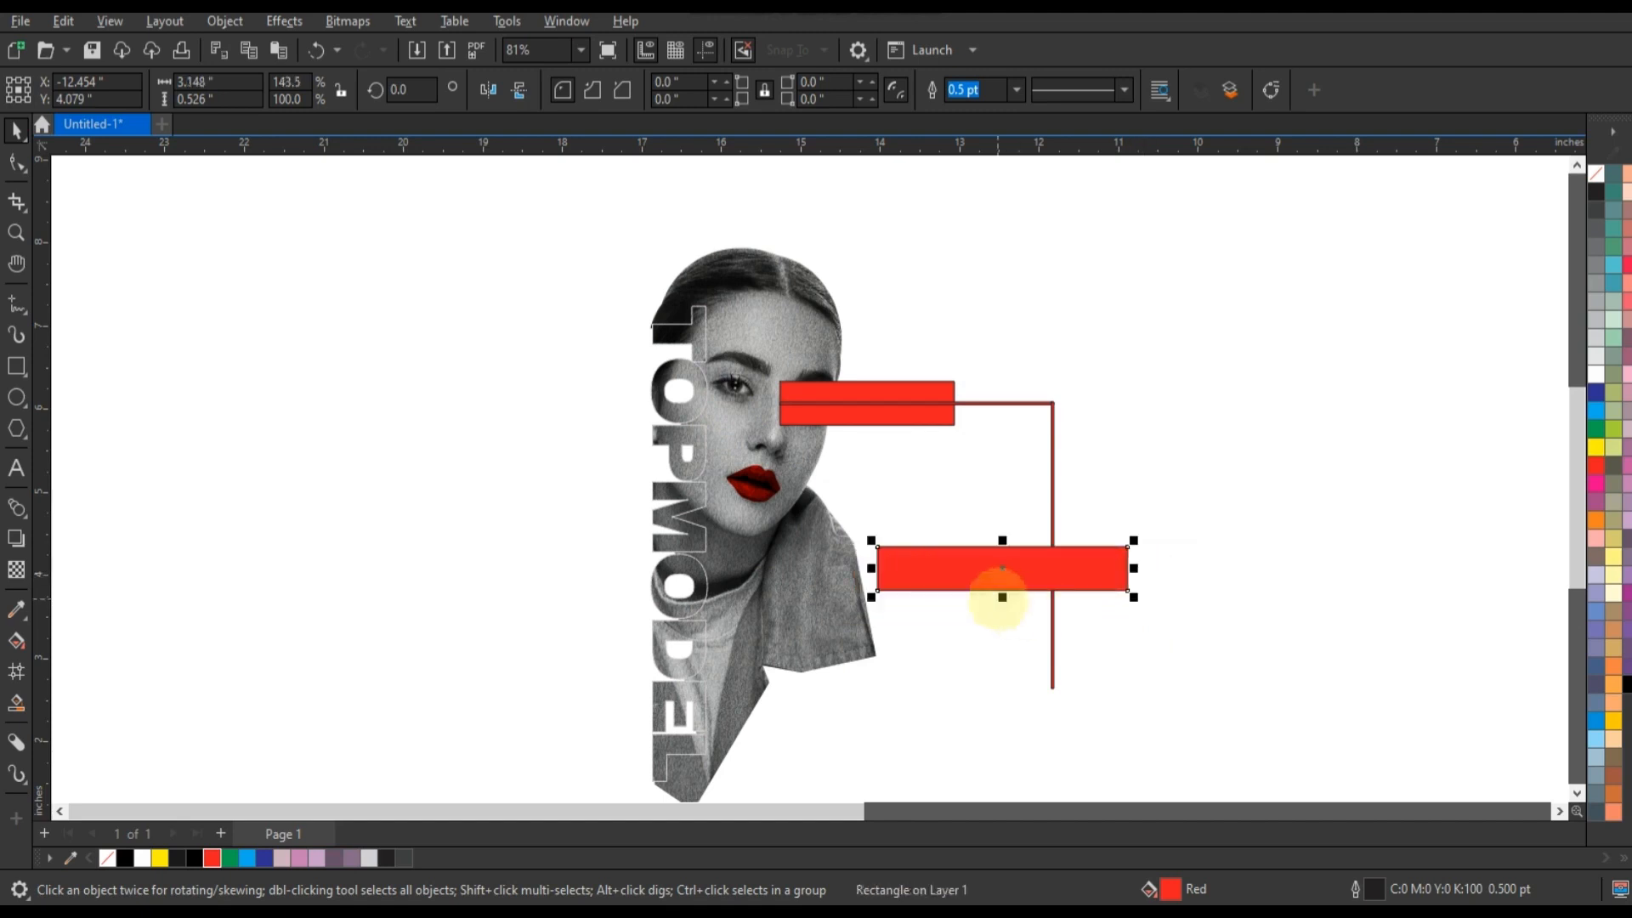
pyautogui.moveTo(1002, 598); pyautogui.dragTo(1001, 581)
# - Shorten the thin vertical line so it ends at the lower bar, and narrow that bar to about 3.07 inches
pyautogui.moveTo(1059, 629); pyautogui.dragTo(1053, 627)
pyautogui.click(1053, 687)
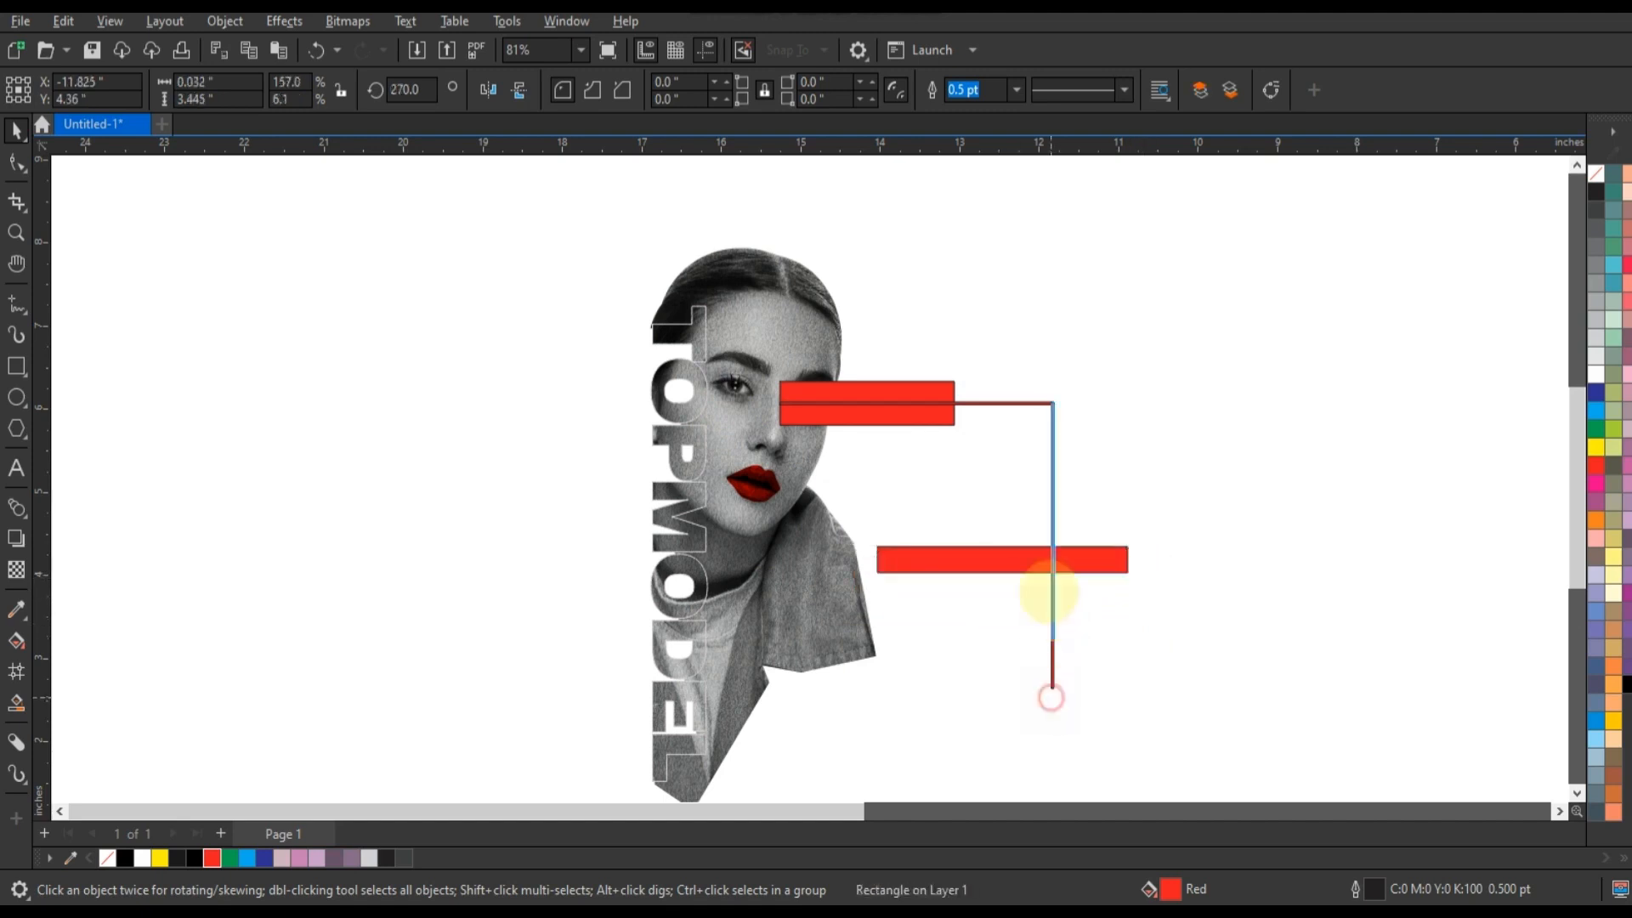
pyautogui.moveTo(1048, 568); pyautogui.dragTo(1129, 561)
pyautogui.click(1124, 563)
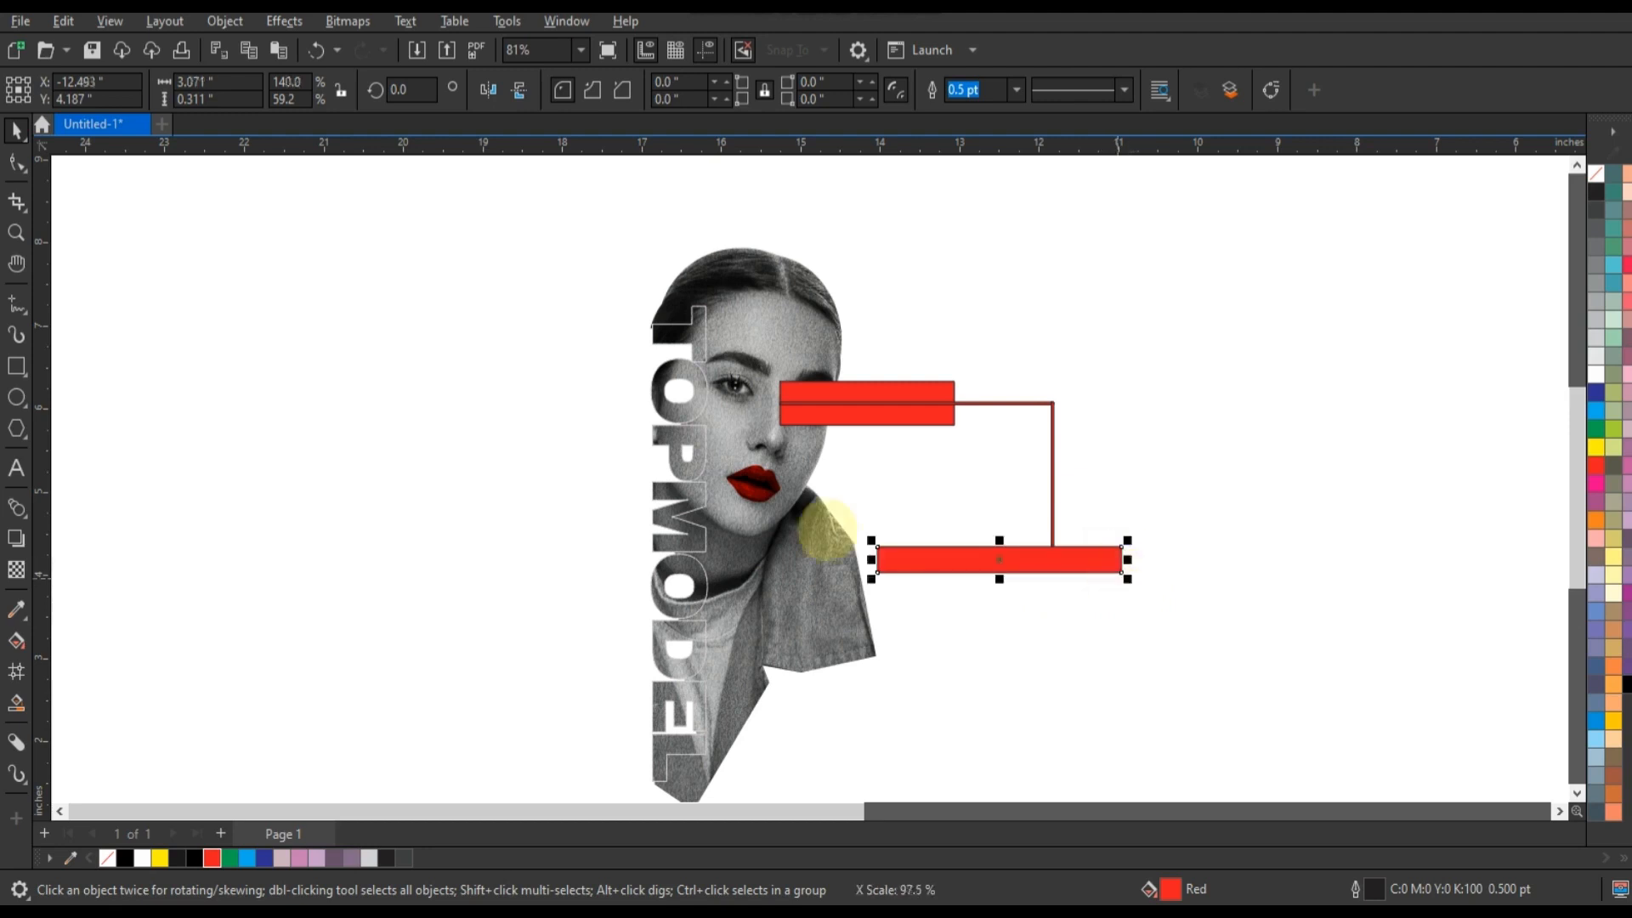
# - Place two red squares about 0.49 by 0.53 inches one above the other beside the lettering, with a thin vertical line about 1.9 inches long between them
pyautogui.moveTo(931, 418); pyautogui.dragTo(483, 637)
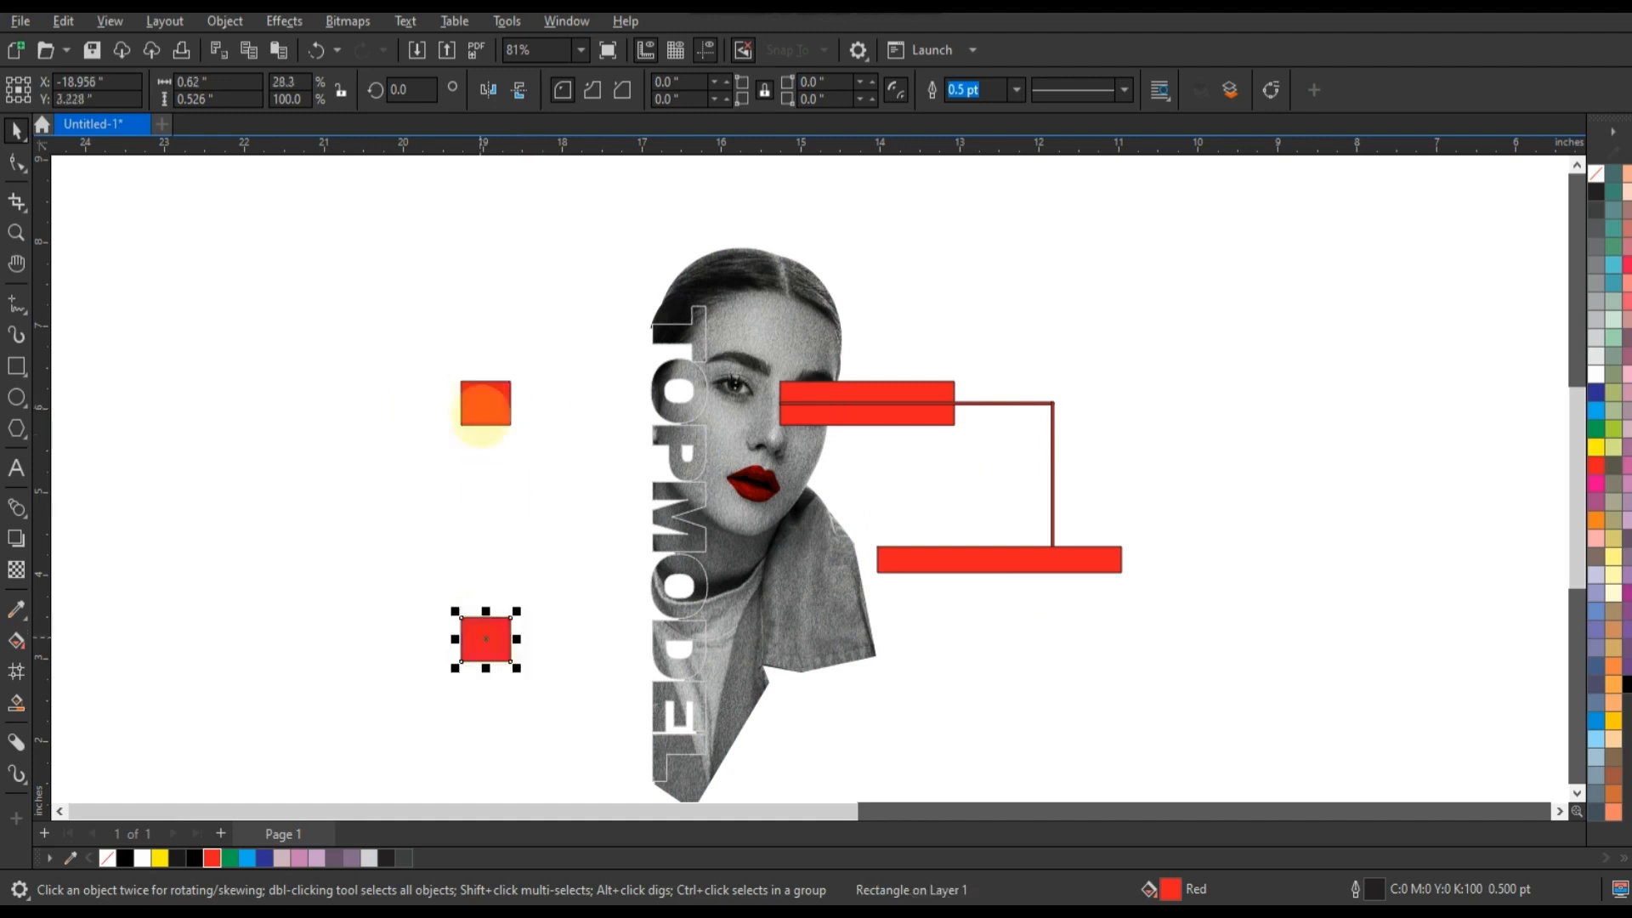
pyautogui.keyDown('shift'); pyautogui.click(481, 415); pyautogui.keyUp('shift')
pyautogui.moveTo(517, 520); pyautogui.dragTo(512, 520)
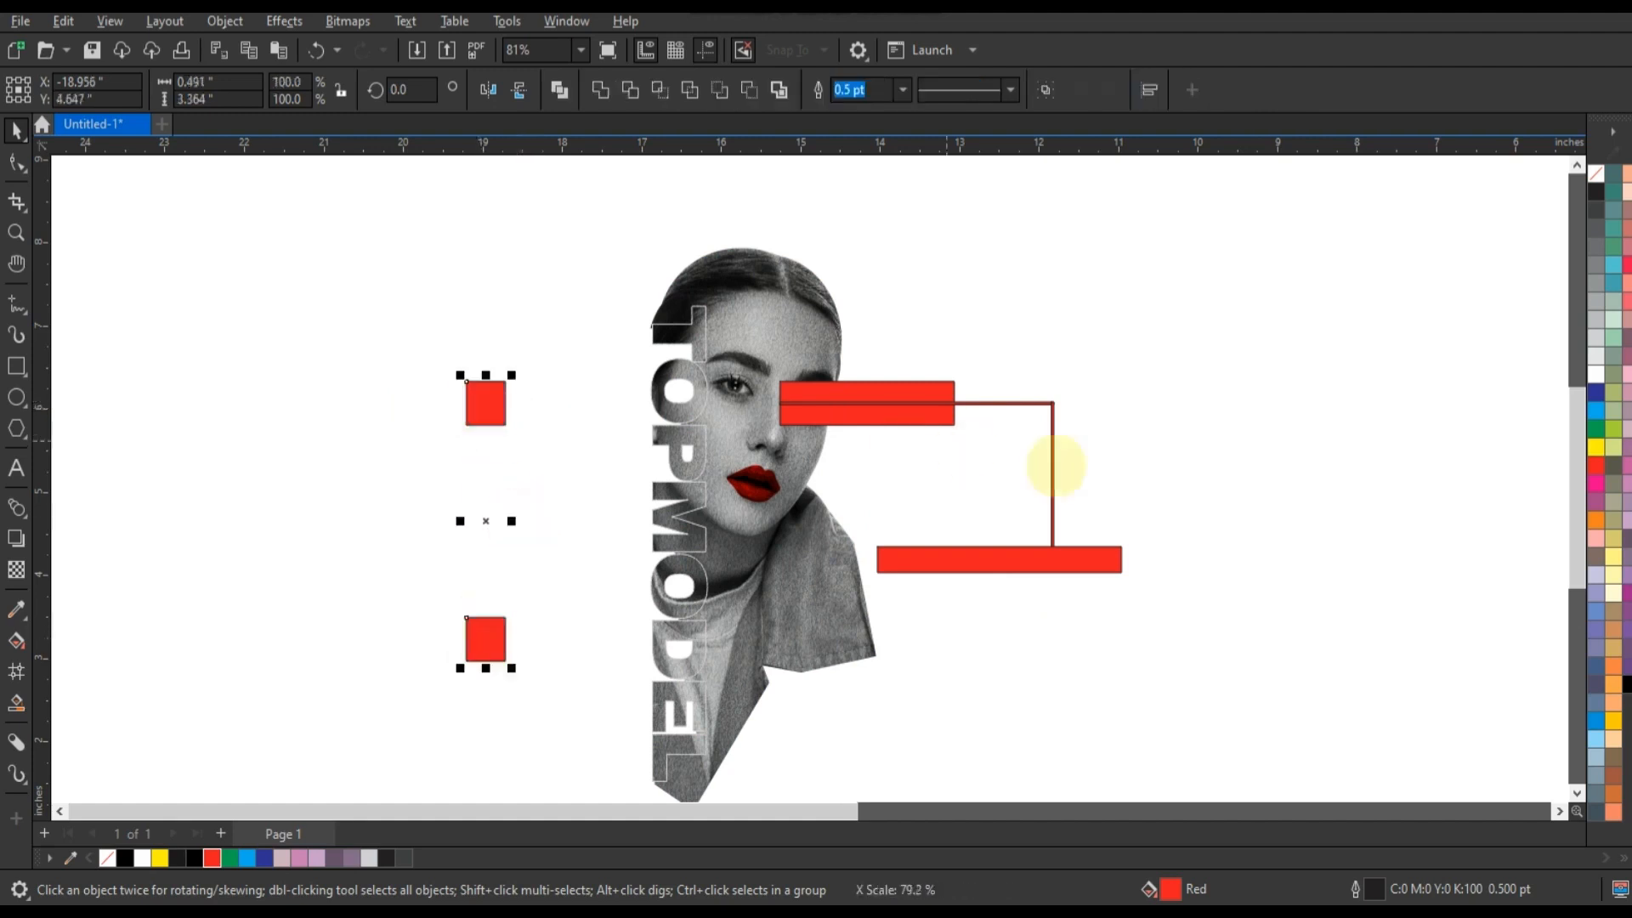
pyautogui.moveTo(1055, 466); pyautogui.dragTo(487, 478)
pyautogui.click(385, 410)
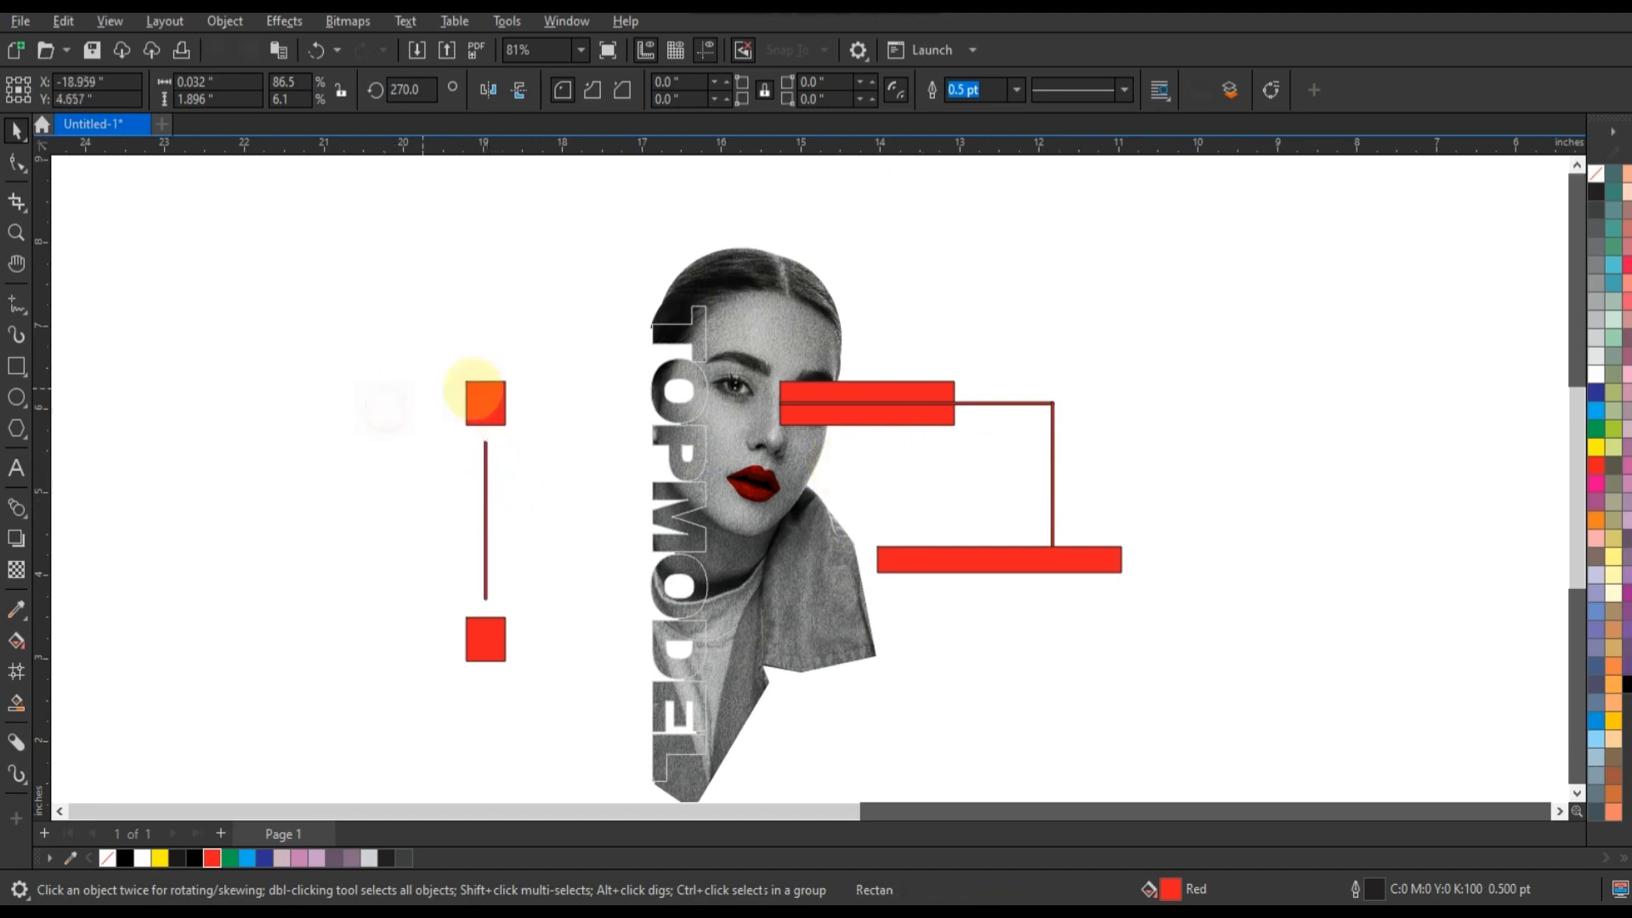
# - Remove the outline from all seven red bars, lines and squares and weld them into one curve
pyautogui.click(478, 392)
pyautogui.keyDown('shift'); pyautogui.click(485, 475); pyautogui.keyUp('shift')
pyautogui.keyDown('shift'); pyautogui.click(486, 634); pyautogui.keyUp('shift')
pyautogui.keyDown('shift'); pyautogui.click(959, 560); pyautogui.keyUp('shift')
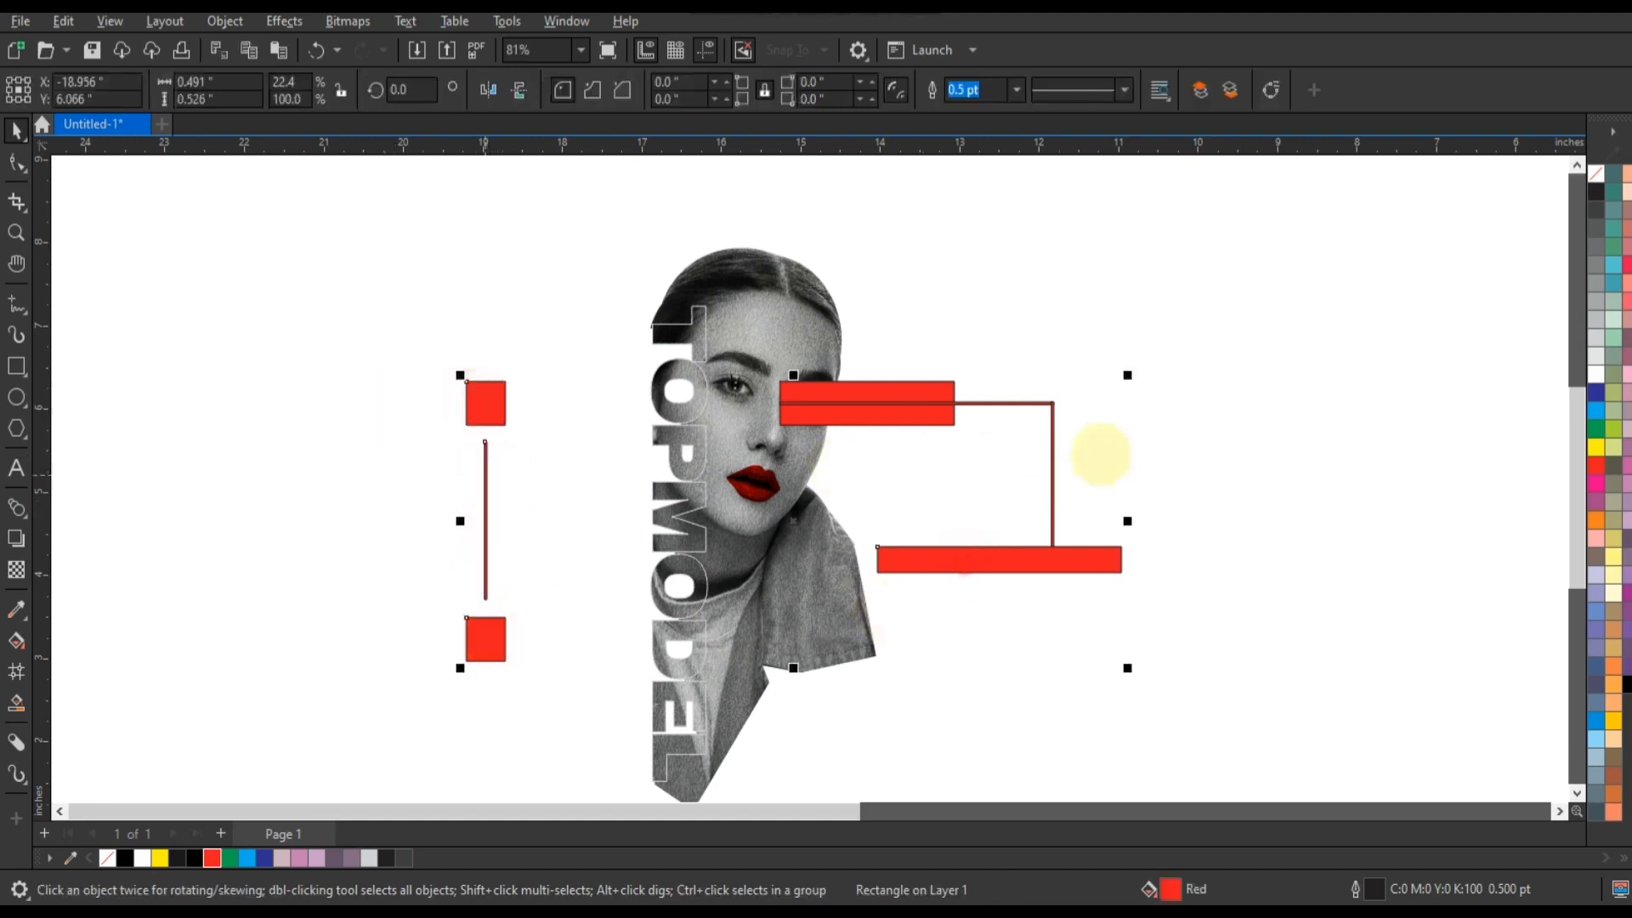
pyautogui.keyDown('shift'); pyautogui.click(1006, 404); pyautogui.keyUp('shift')
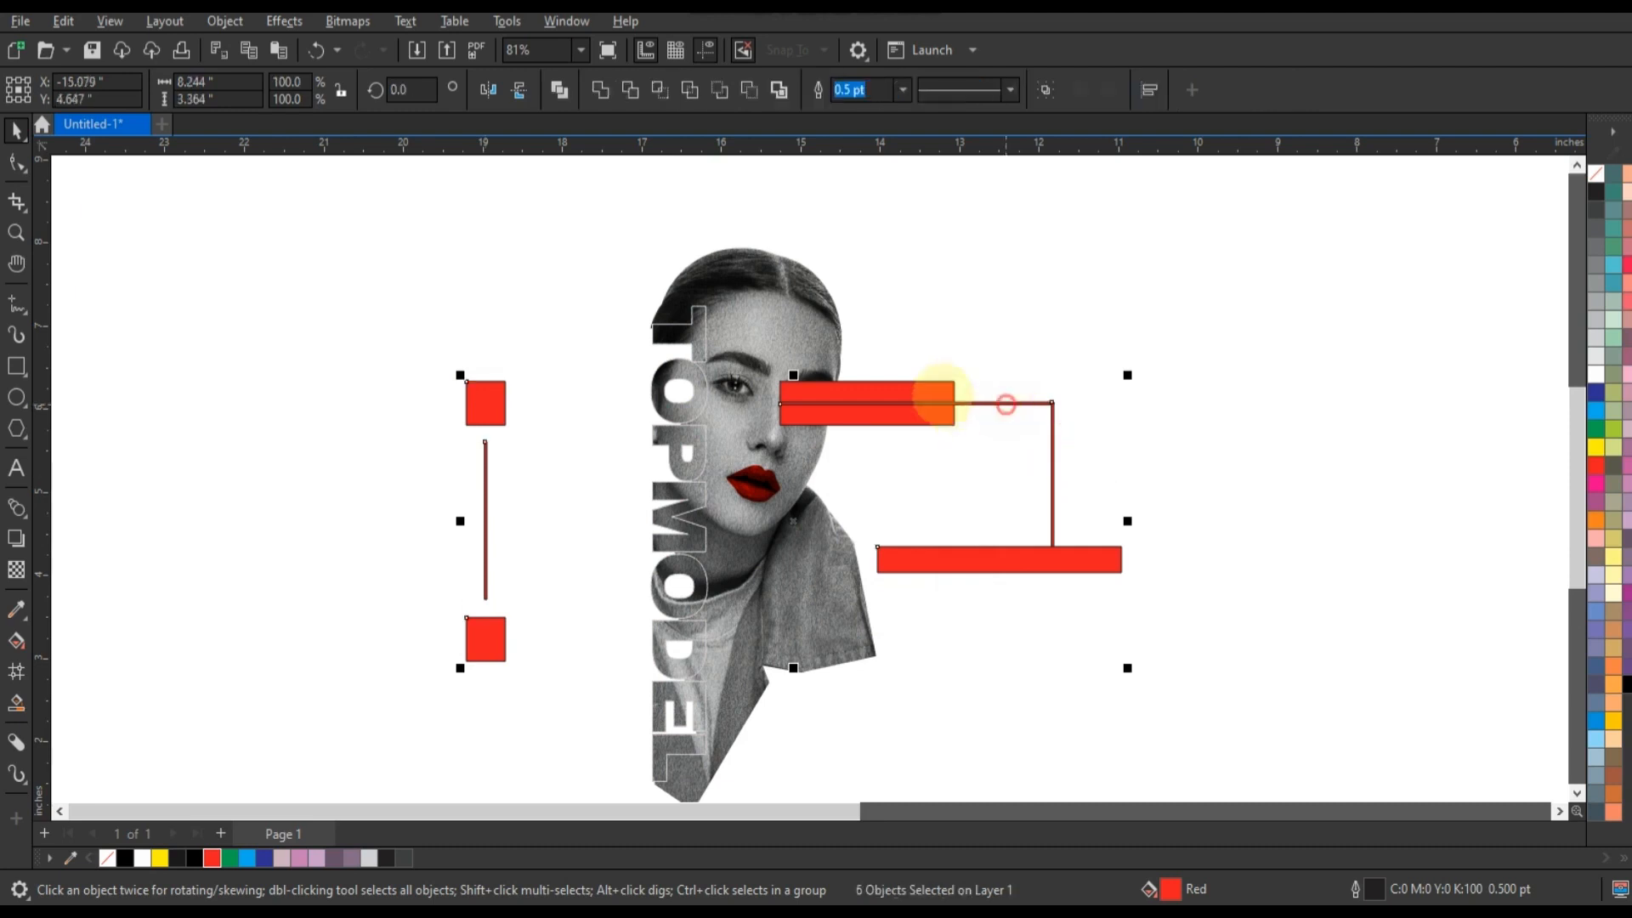
pyautogui.keyDown('shift'); pyautogui.click(942, 388); pyautogui.keyUp('shift')
pyautogui.rightClick(1597, 174)
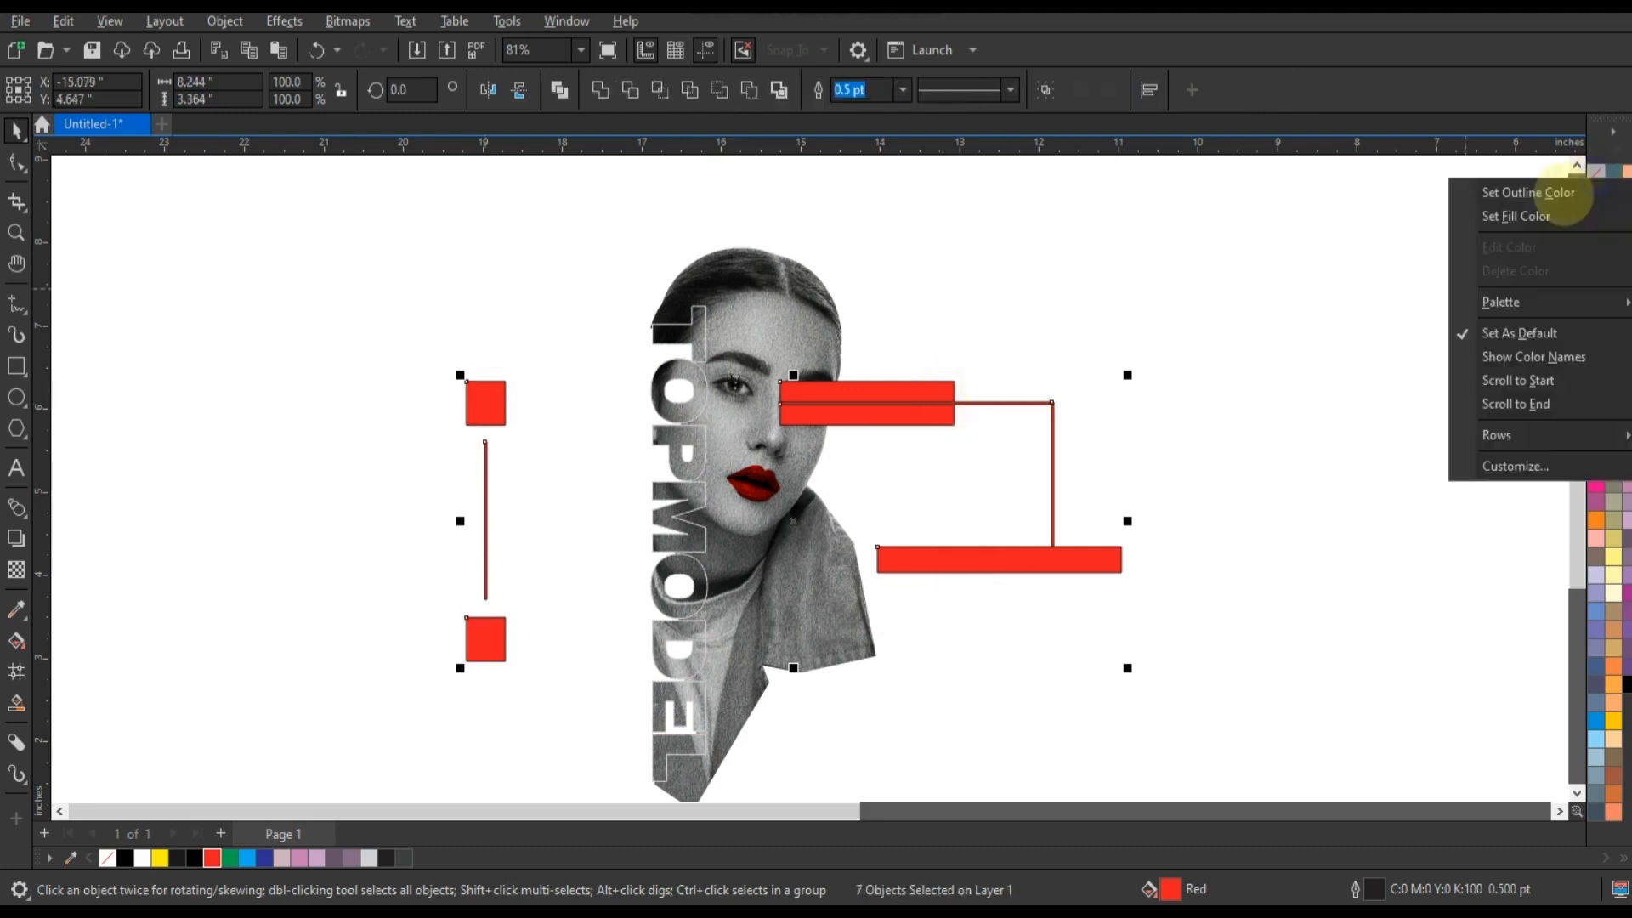
pyautogui.click(1531, 189)
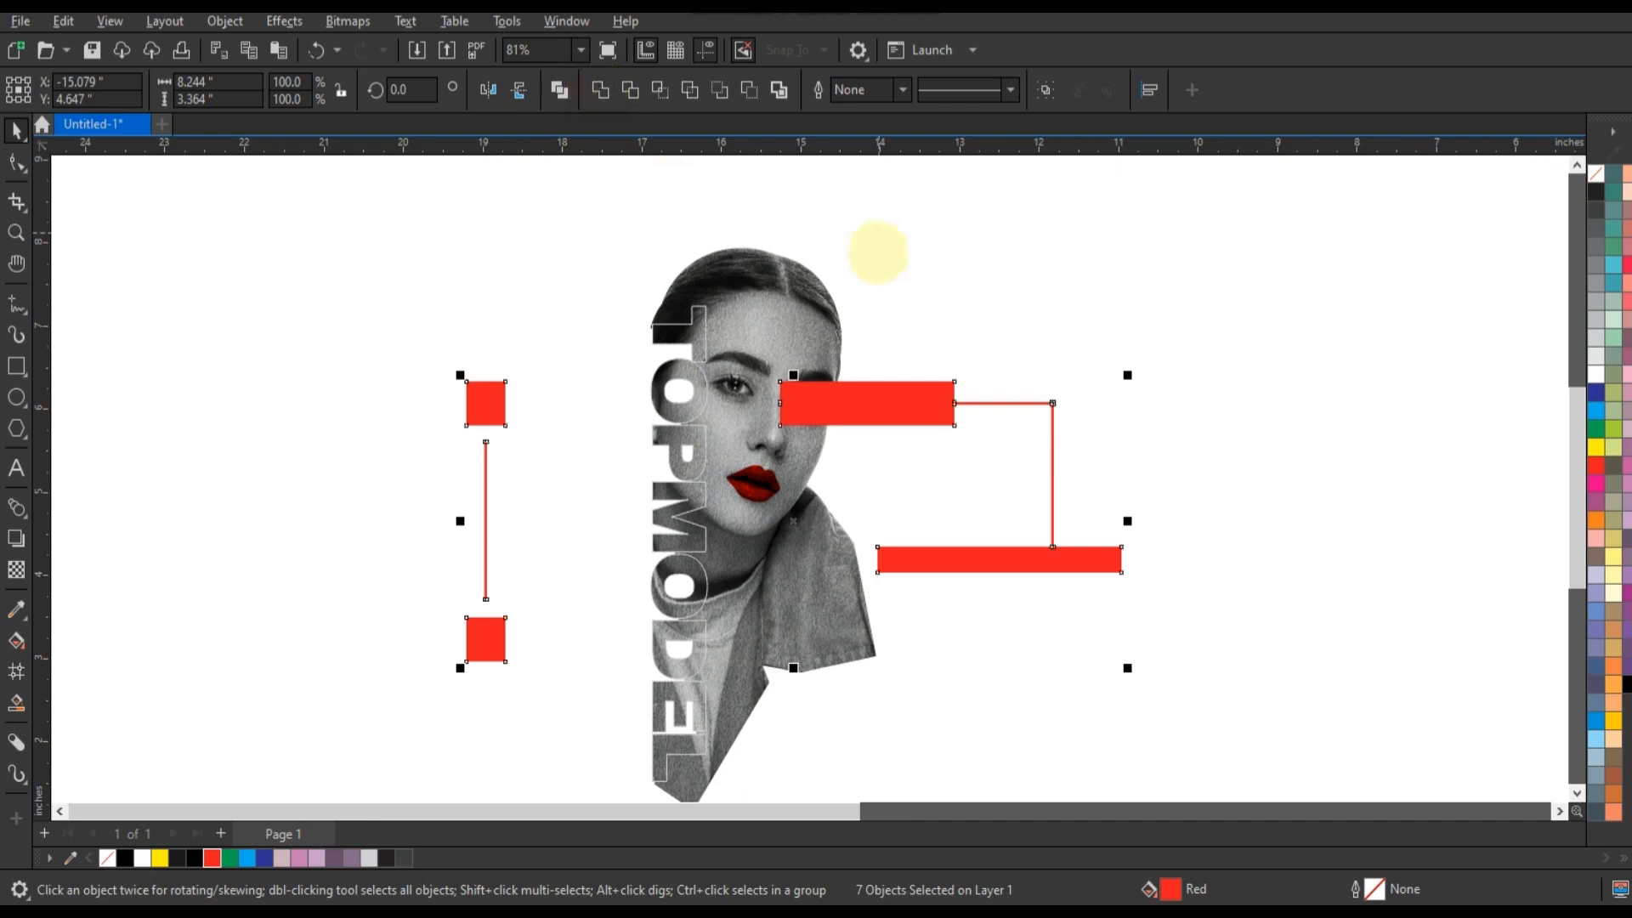
pyautogui.click(181, 277)
pyautogui.click(501, 643)
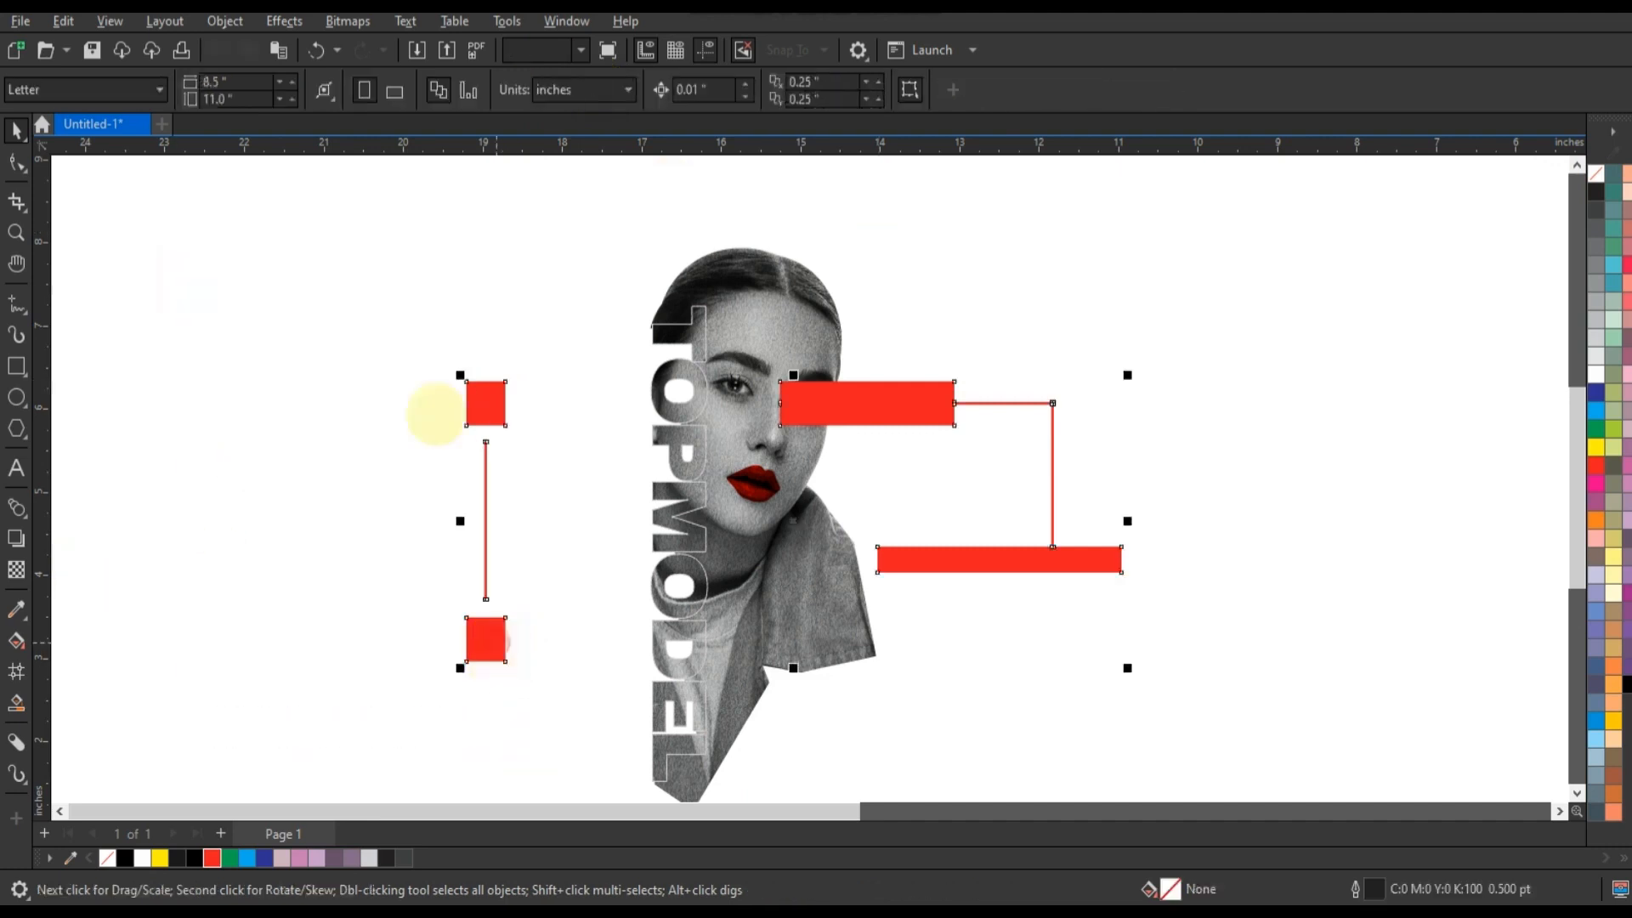
# - Move the nodes of the two squares and the line between them about 1 inch closer to the lettering
pyautogui.click(17, 162)
pyautogui.moveTo(337, 320); pyautogui.dragTo(527, 670)
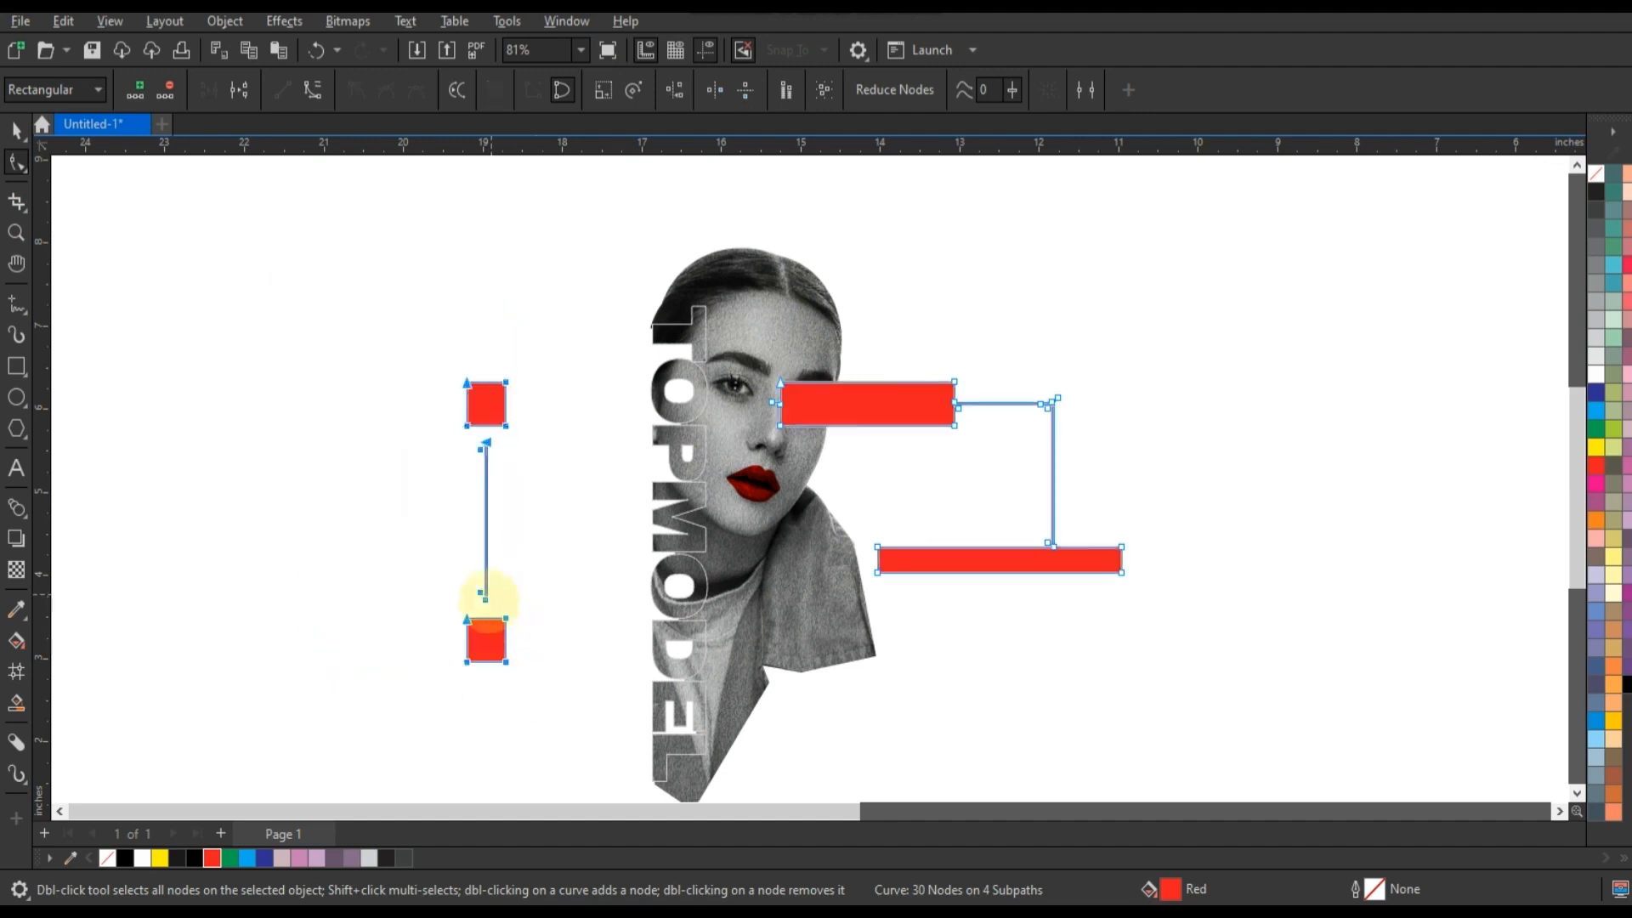
pyautogui.moveTo(486, 598); pyautogui.dragTo(561, 597)
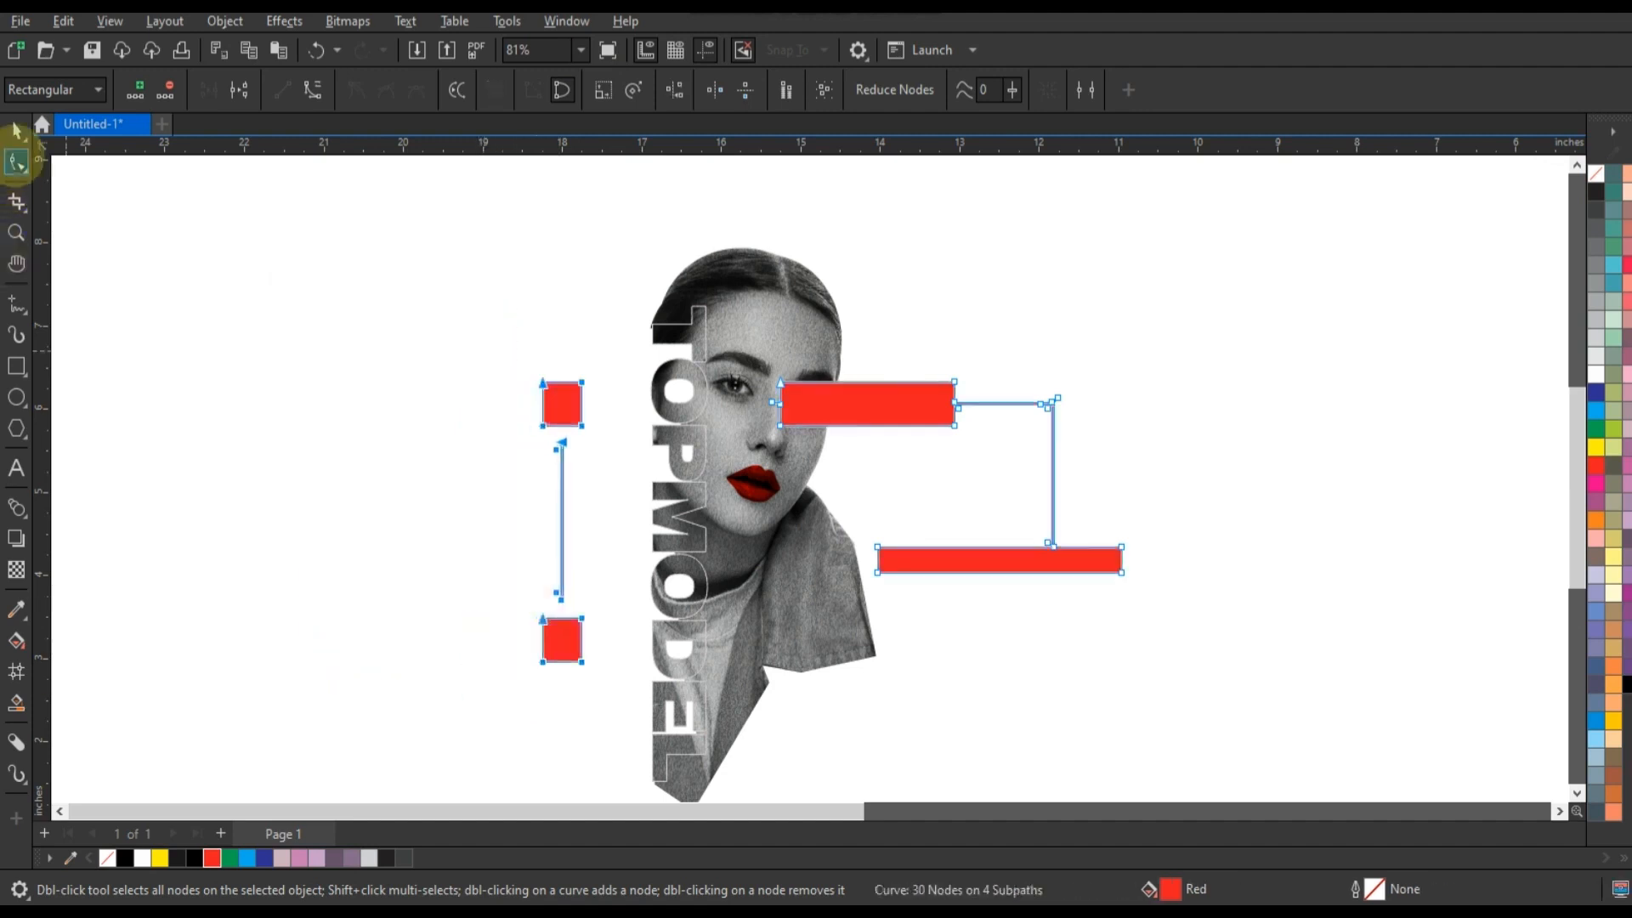
# - Blend the welded red shapes onto the portrait with the Subtract merge mode
pyautogui.click(17, 570)
pyautogui.click(246, 89)
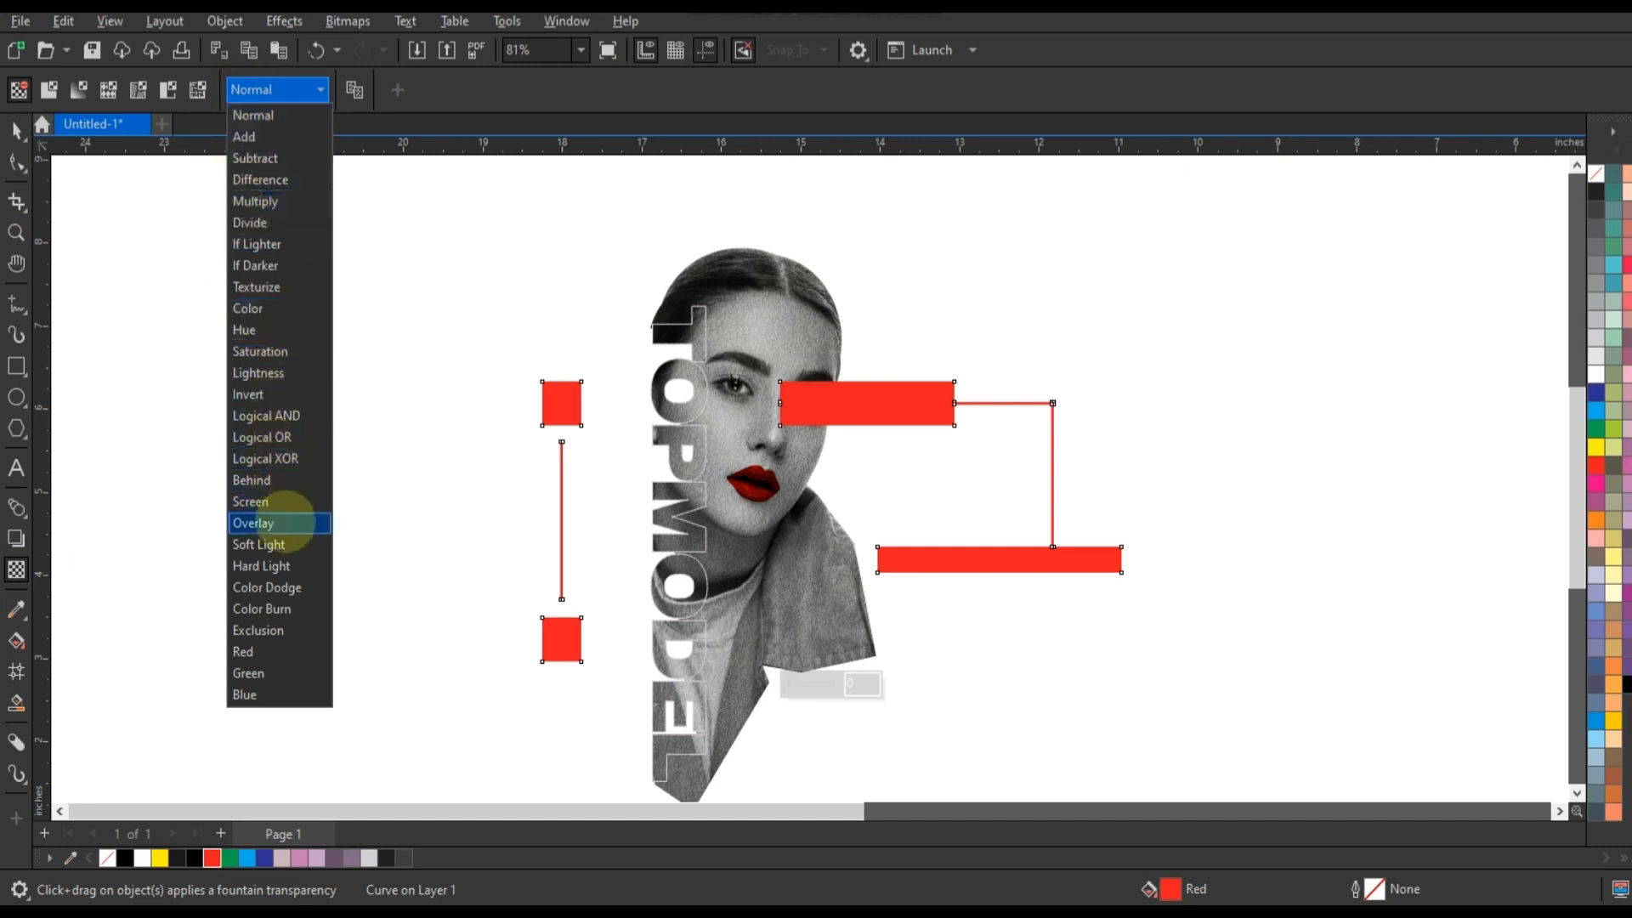
pyautogui.click(255, 159)
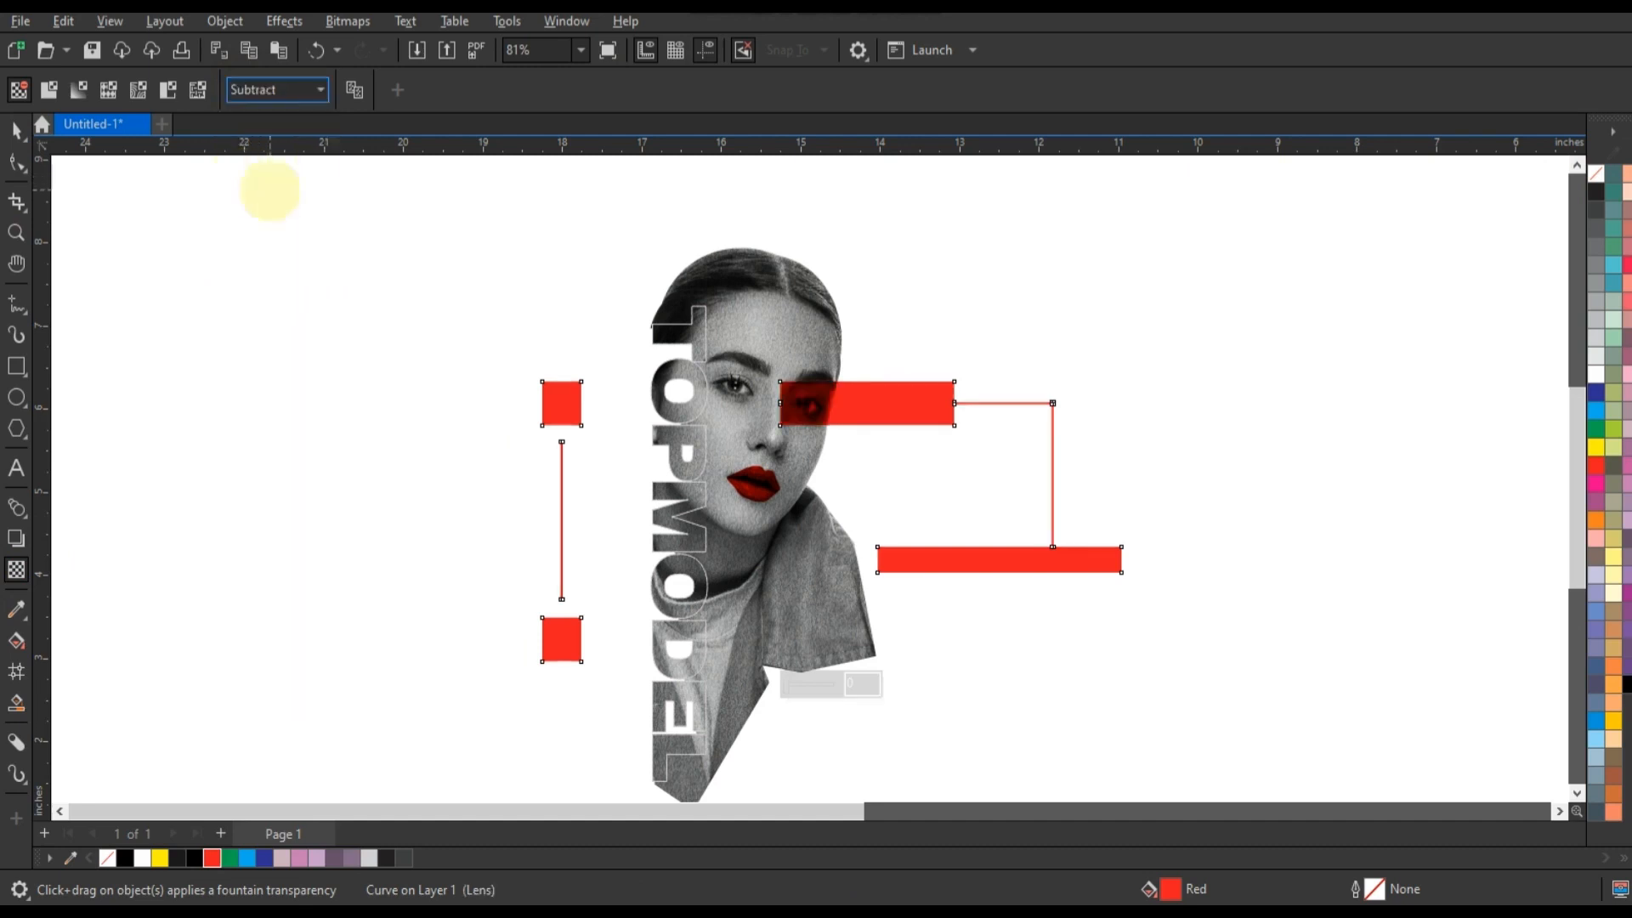
pyautogui.click(16, 130)
pyautogui.click(213, 407)
# - Examine the nodes of the welded red curve, the blended bar over the eye and the overall composition
pyautogui.scroll(-1, 213, 402)
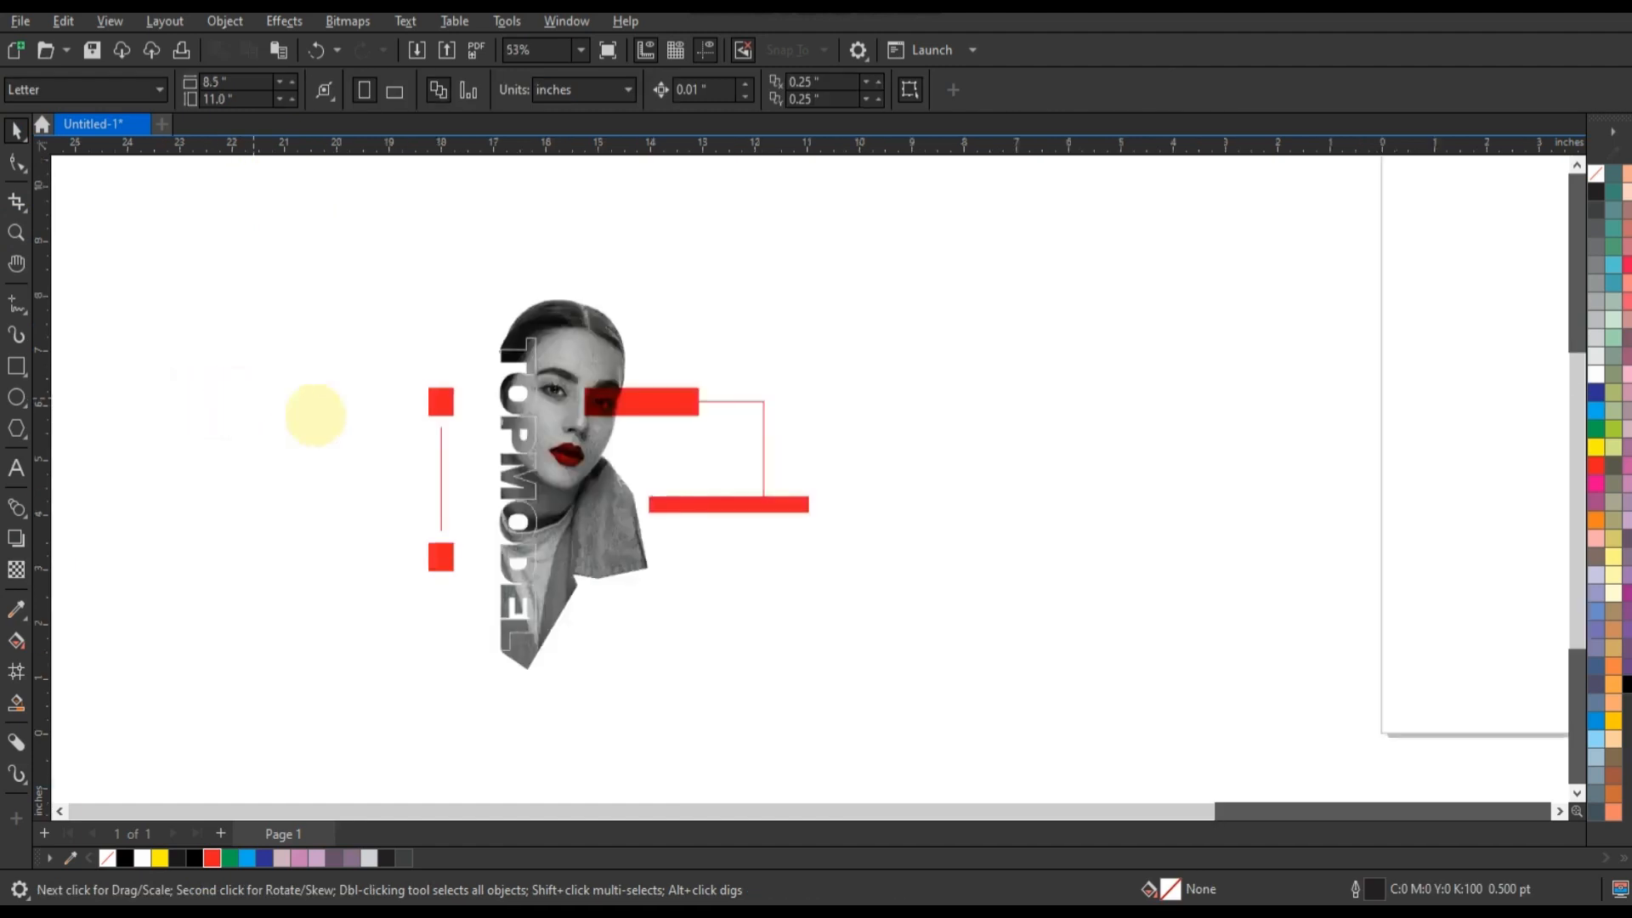
pyautogui.click(765, 504)
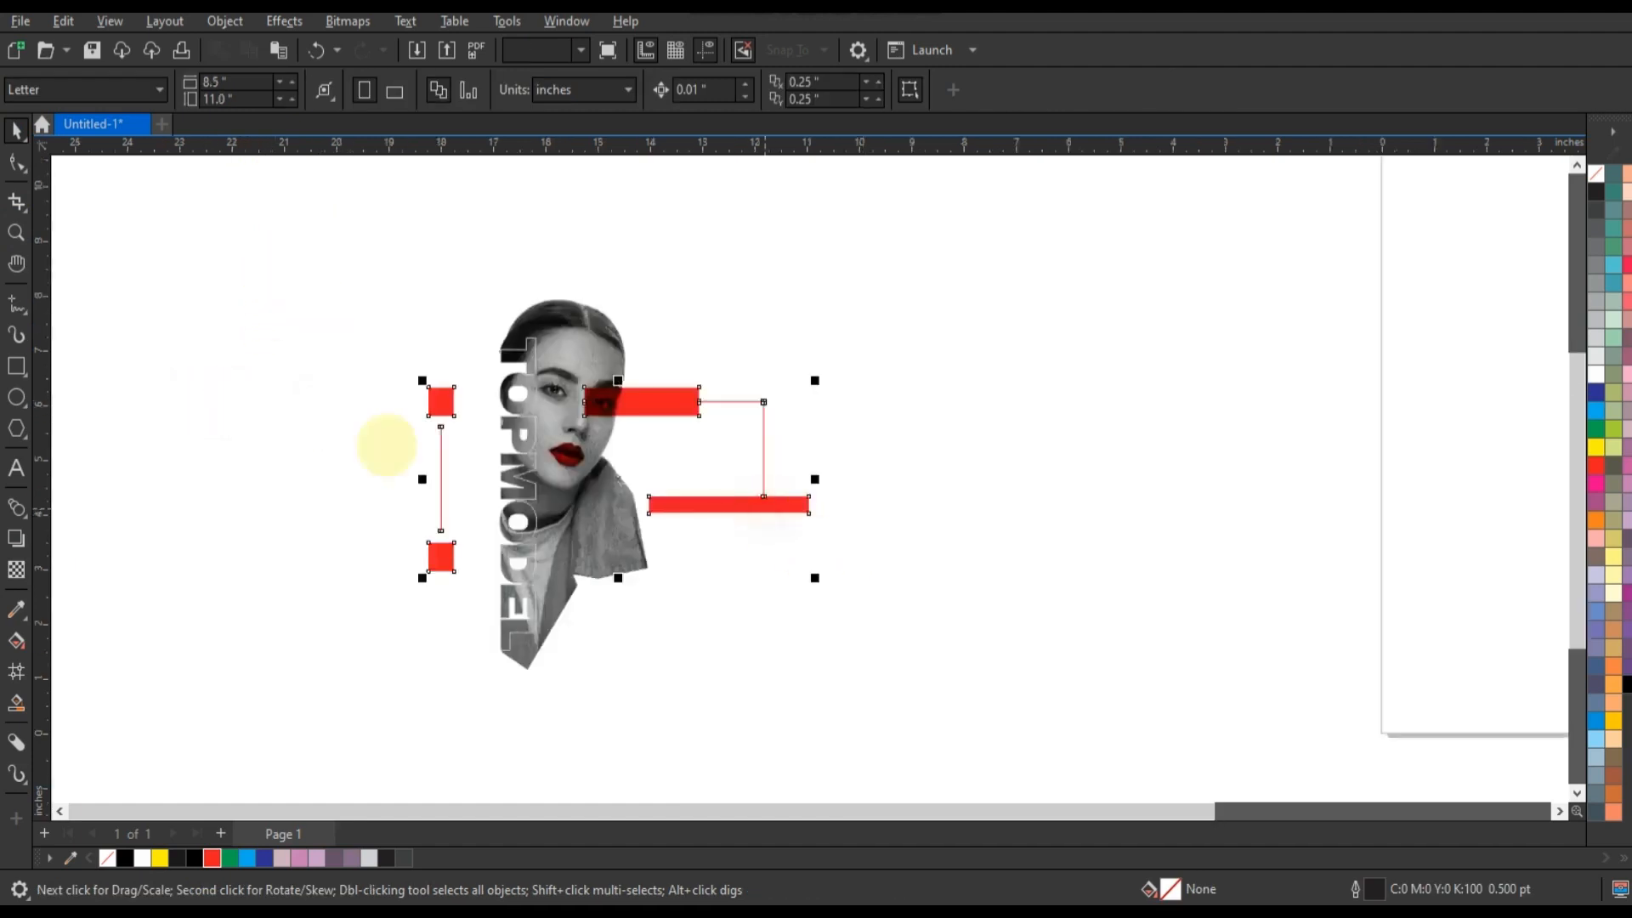
pyautogui.click(17, 161)
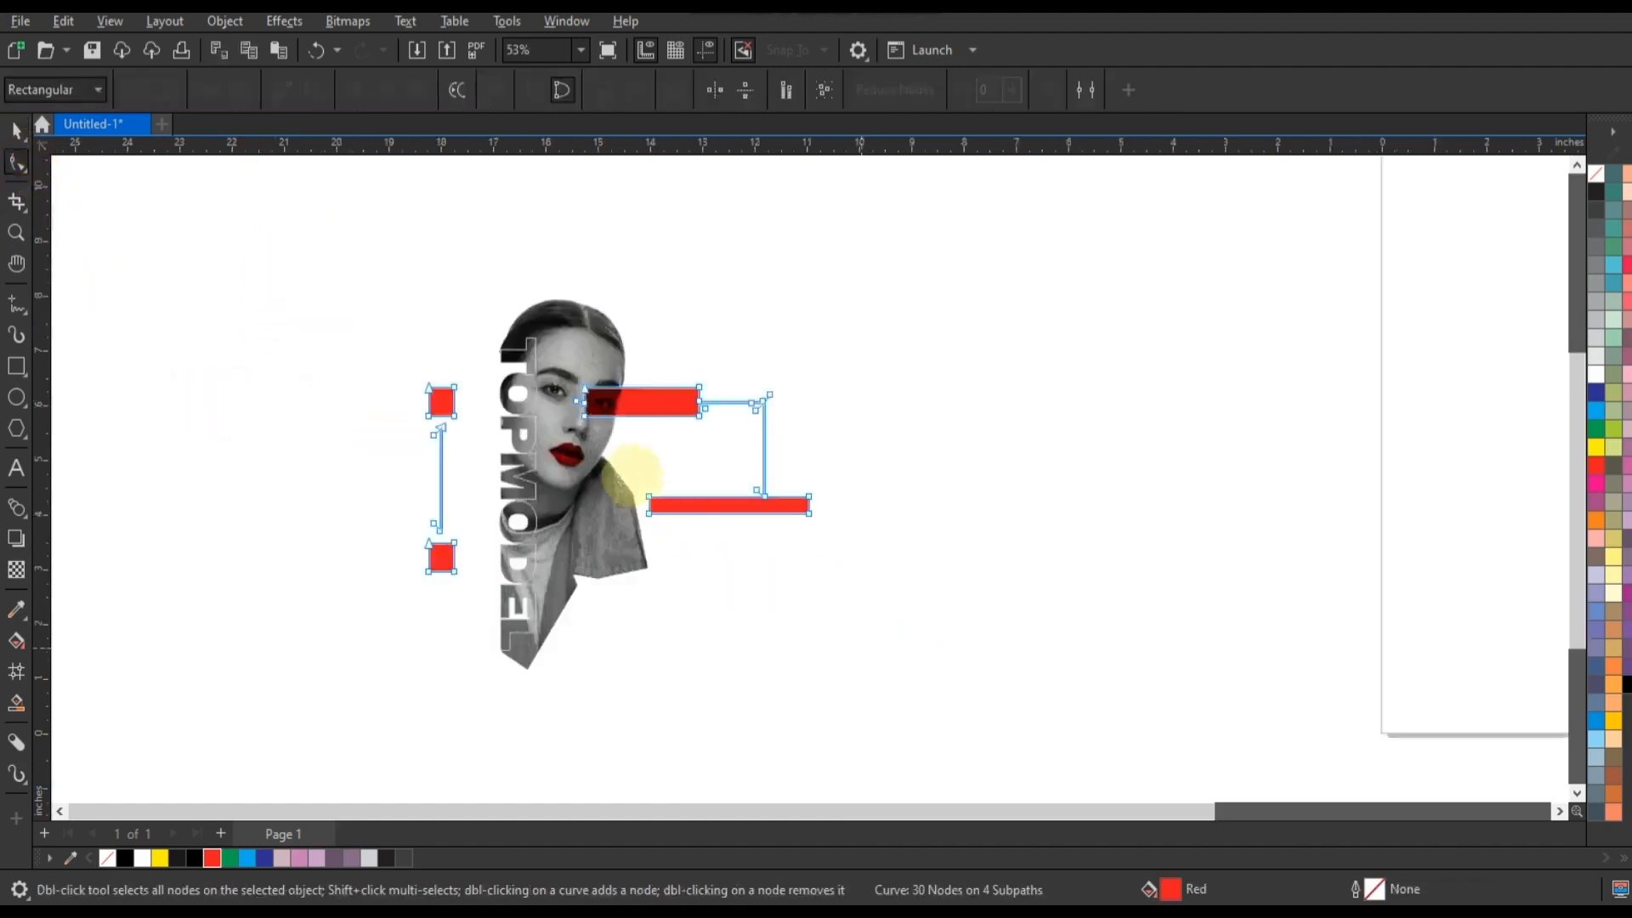
pyautogui.moveTo(631, 477); pyautogui.dragTo(674, 506)
pyautogui.click(15, 232)
pyautogui.moveTo(365, 300); pyautogui.dragTo(798, 609)
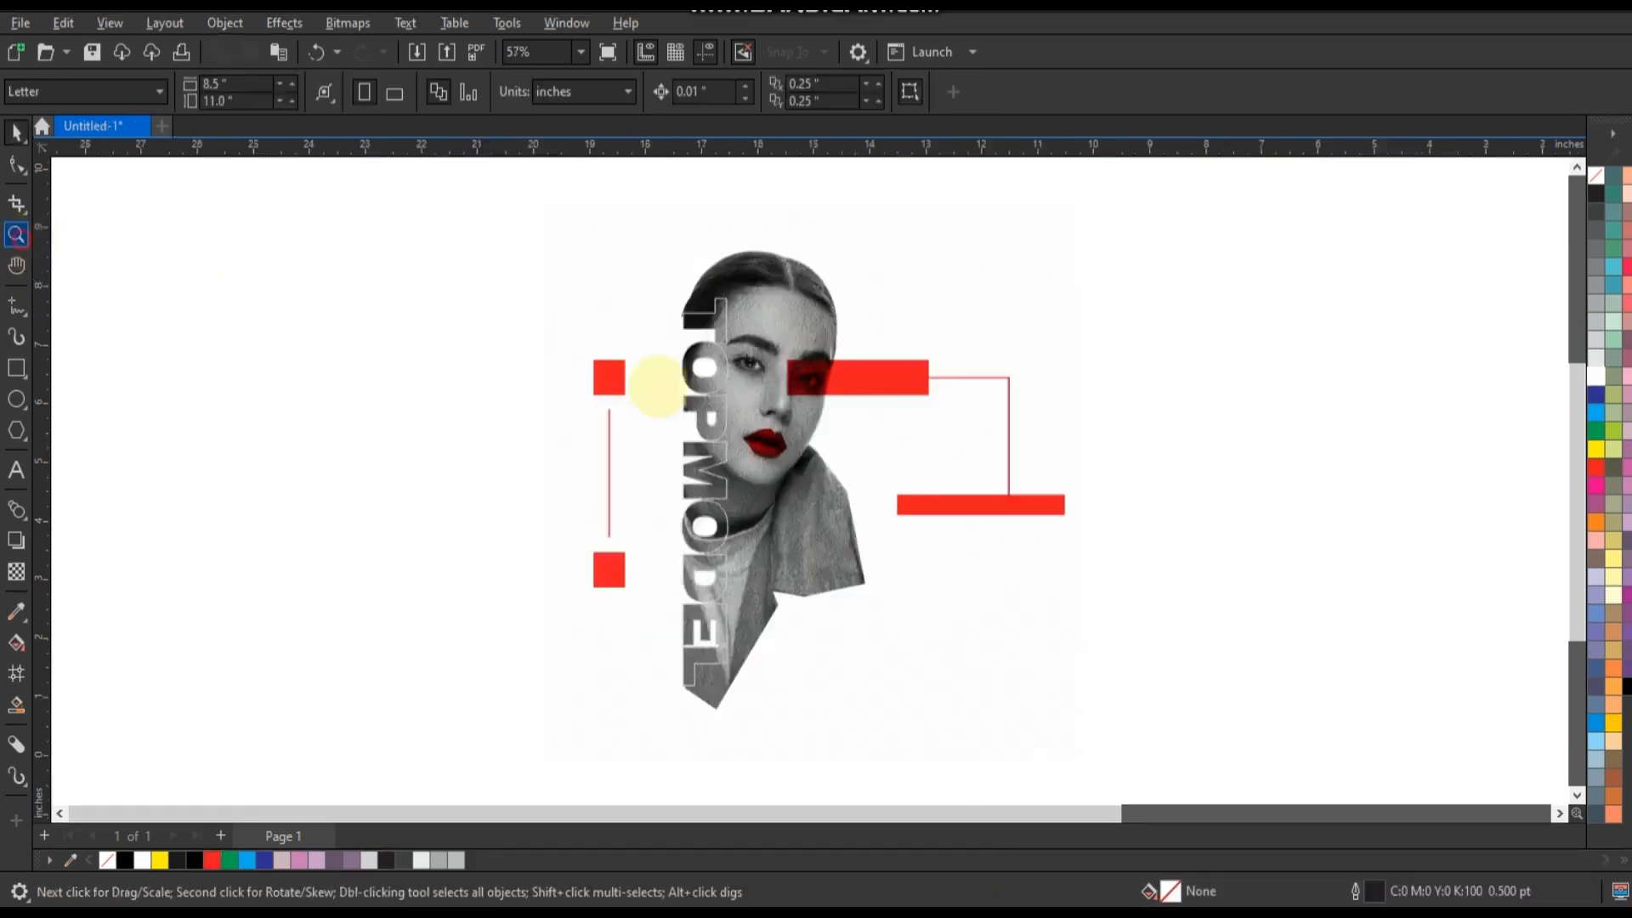
pyautogui.press('z')
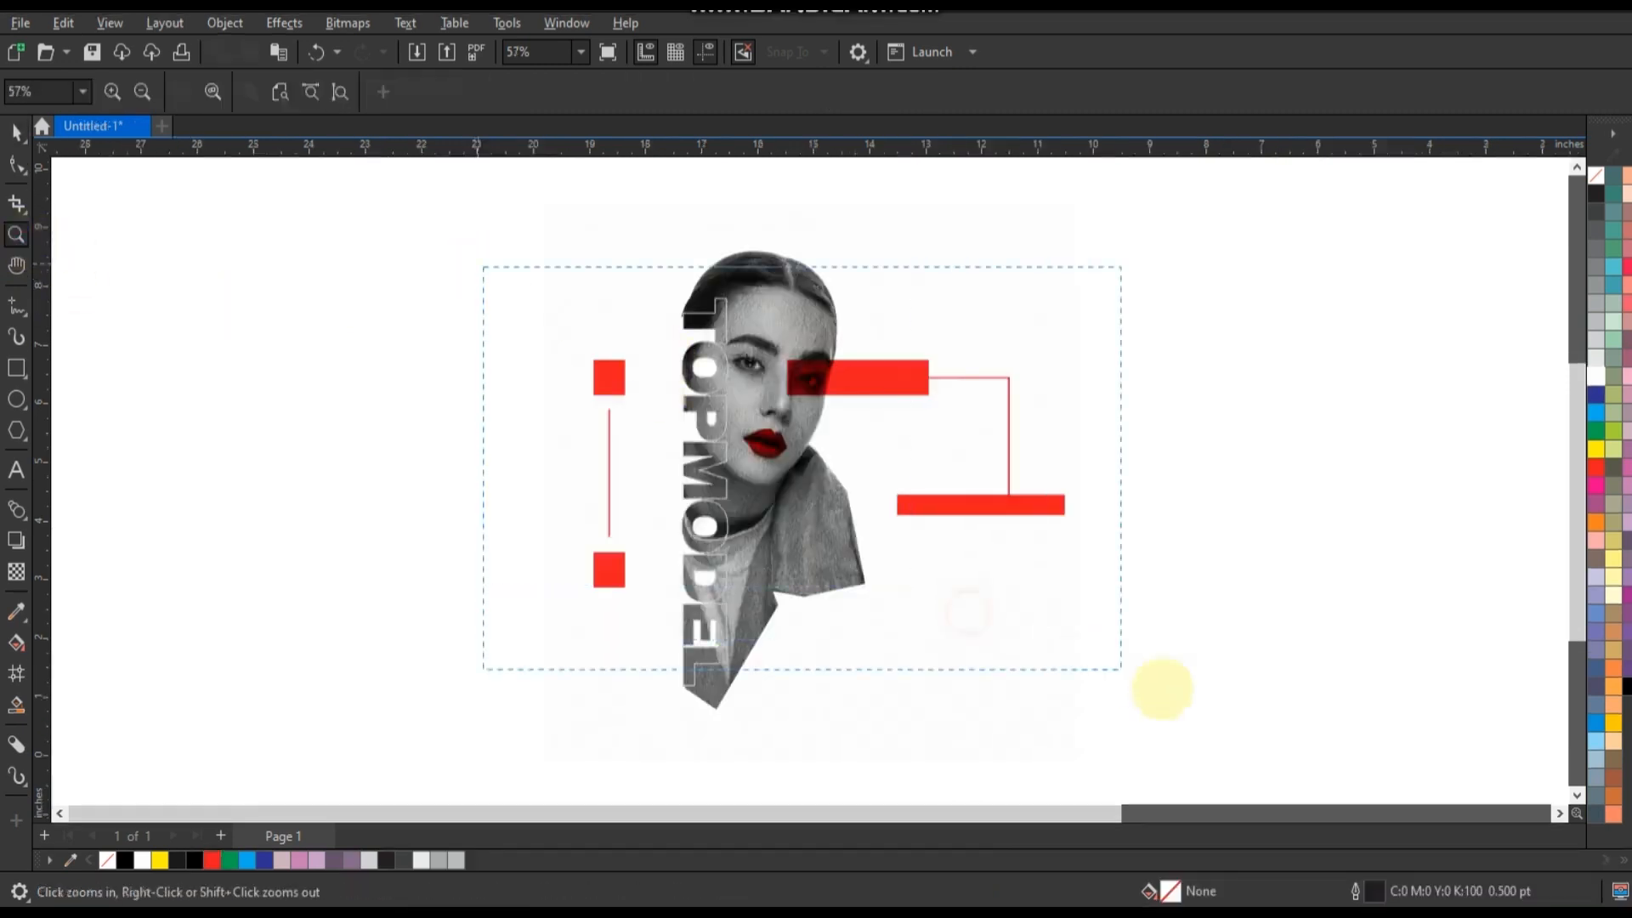
pyautogui.moveTo(1163, 689); pyautogui.dragTo(1165, 685)
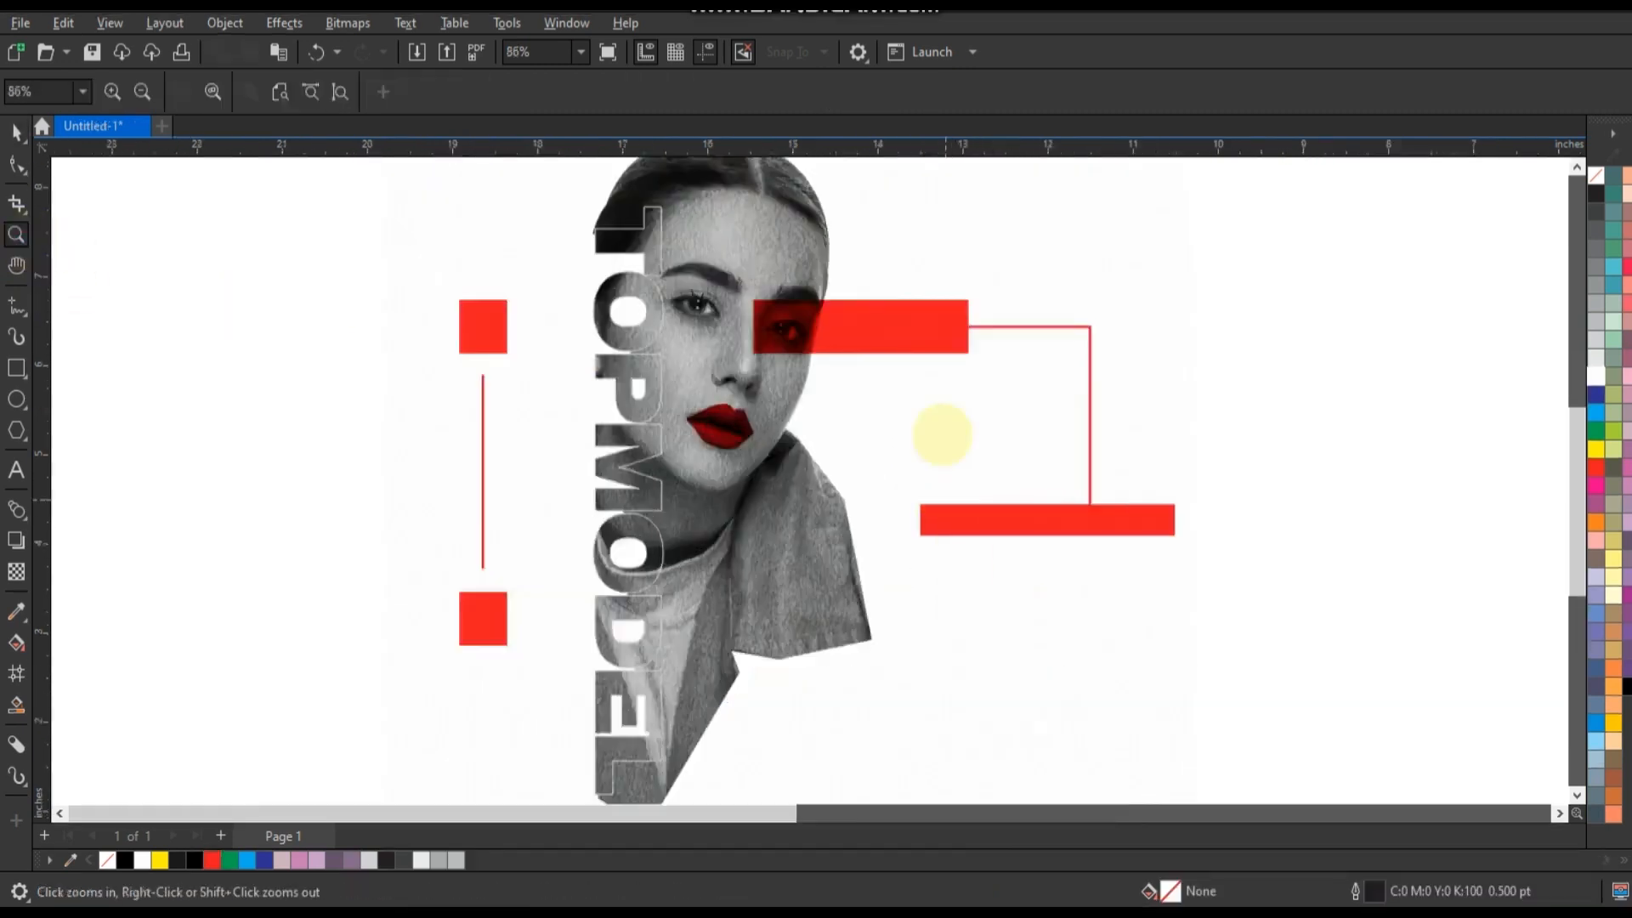
pyautogui.moveTo(967, 293); pyautogui.dragTo(631, 392)
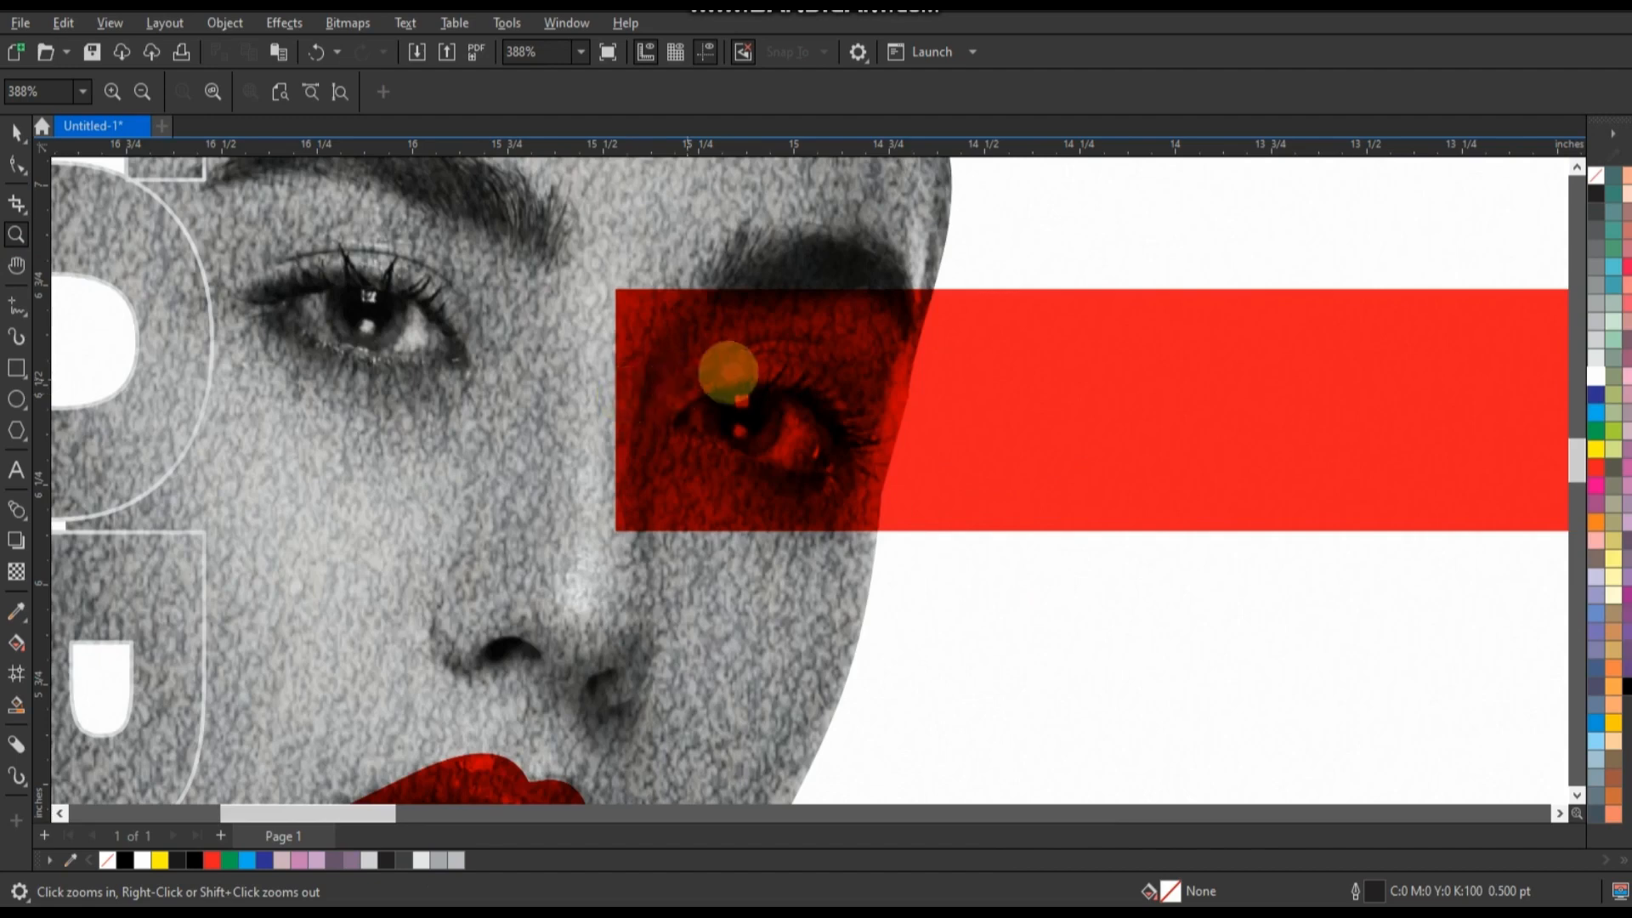
pyautogui.rightClick(735, 371)
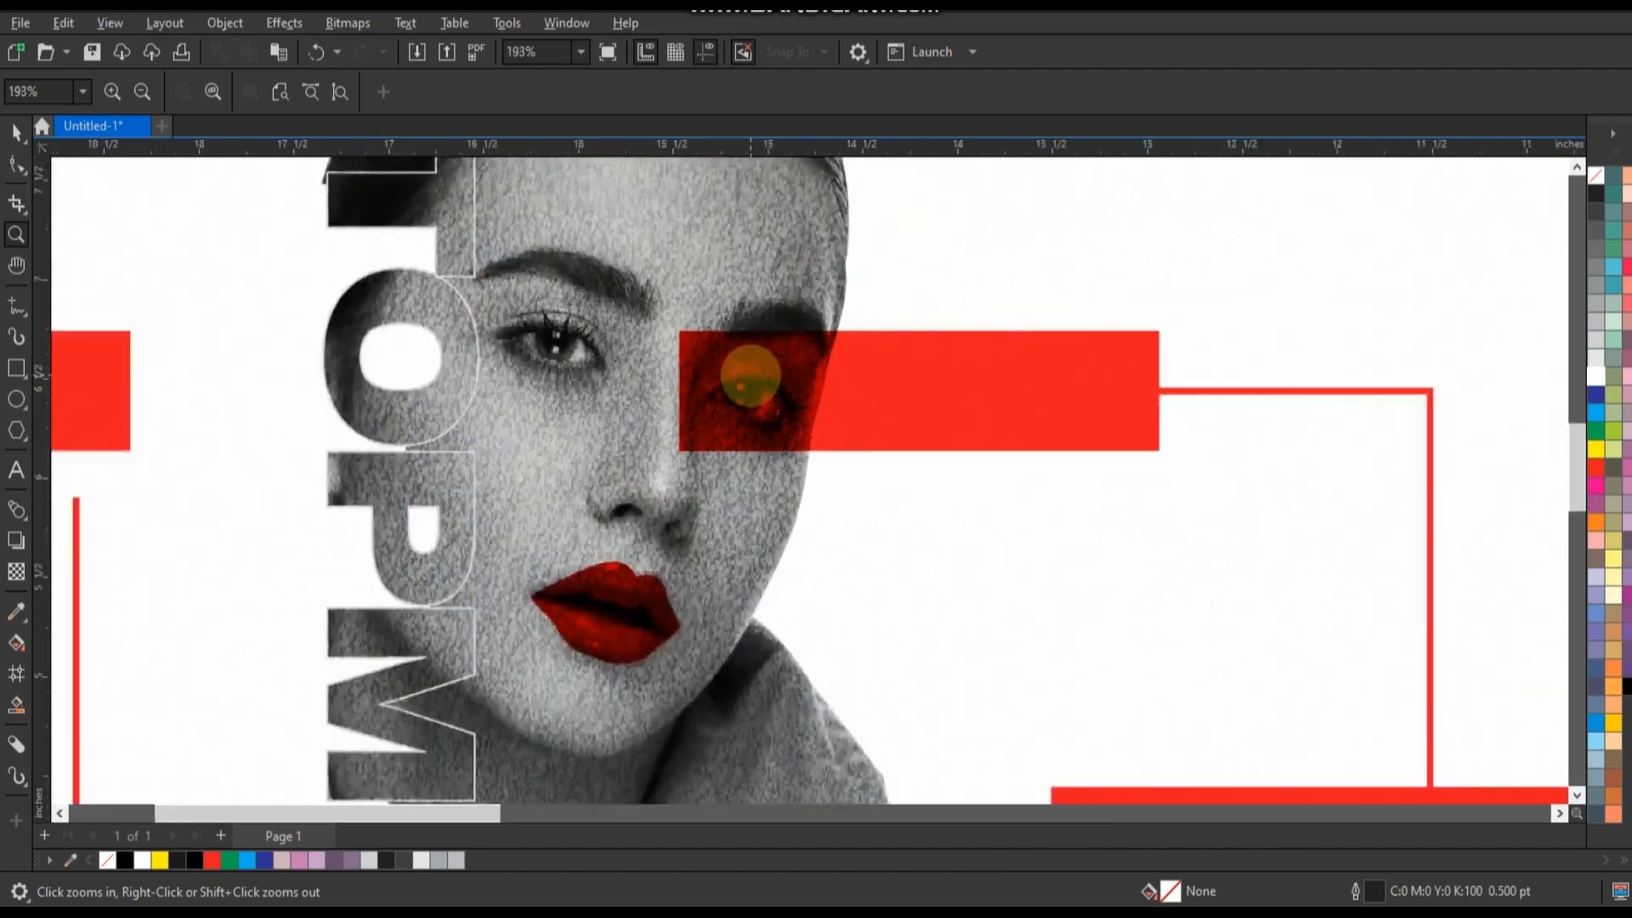
pyautogui.scroll(-1, 751, 377)
pyautogui.scroll(-1, 751, 377)
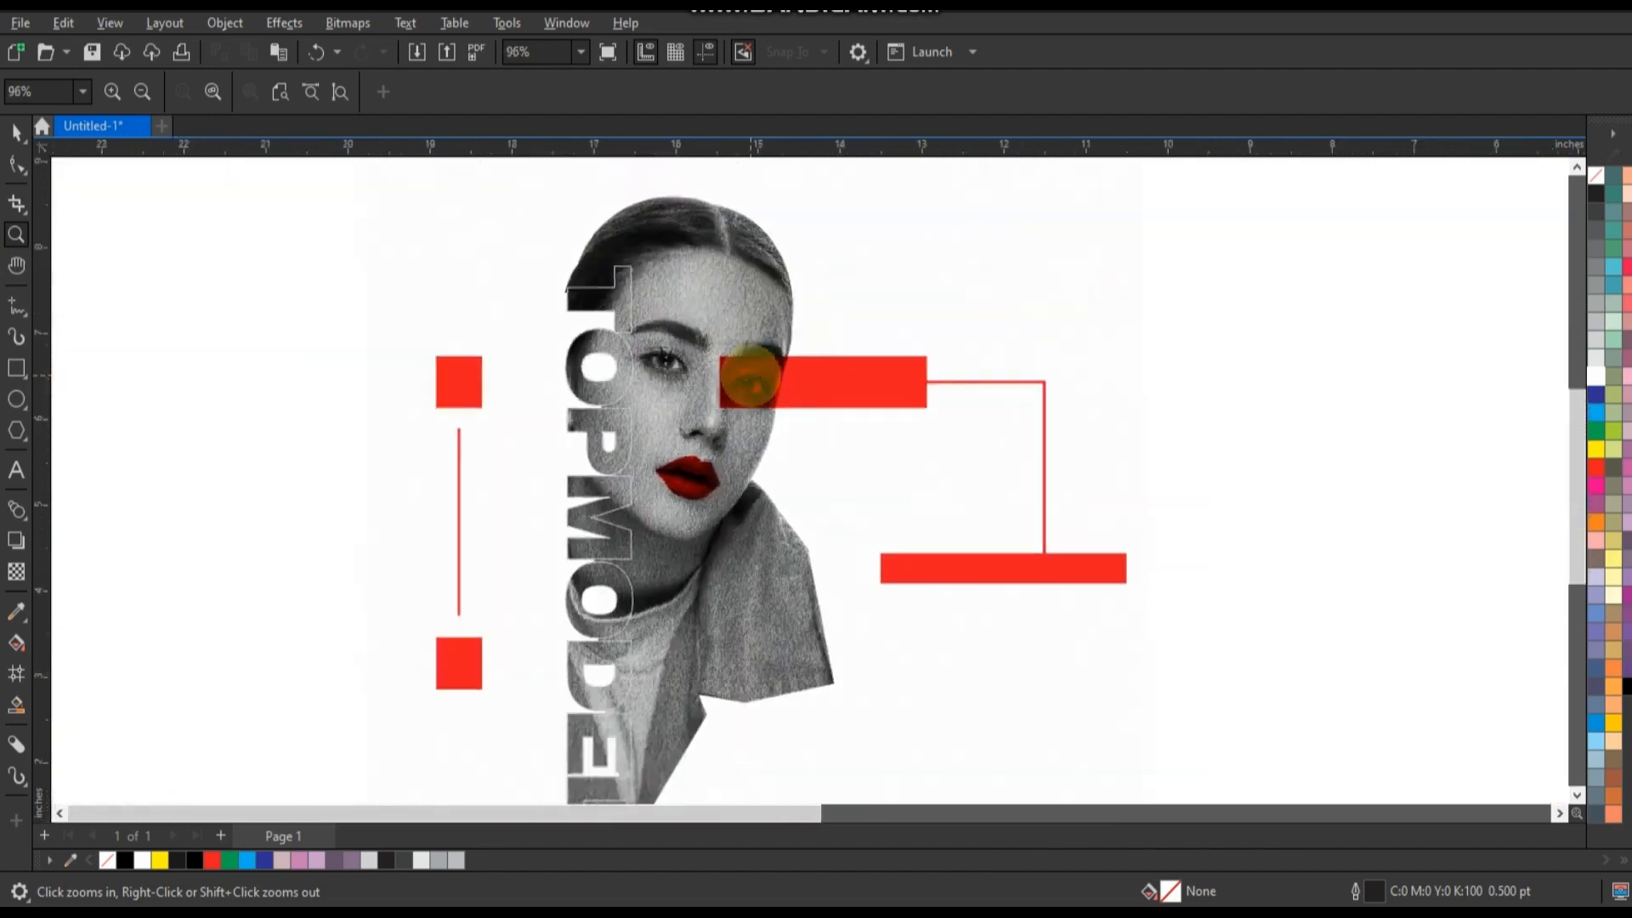
pyautogui.scroll(-1, 750, 377)
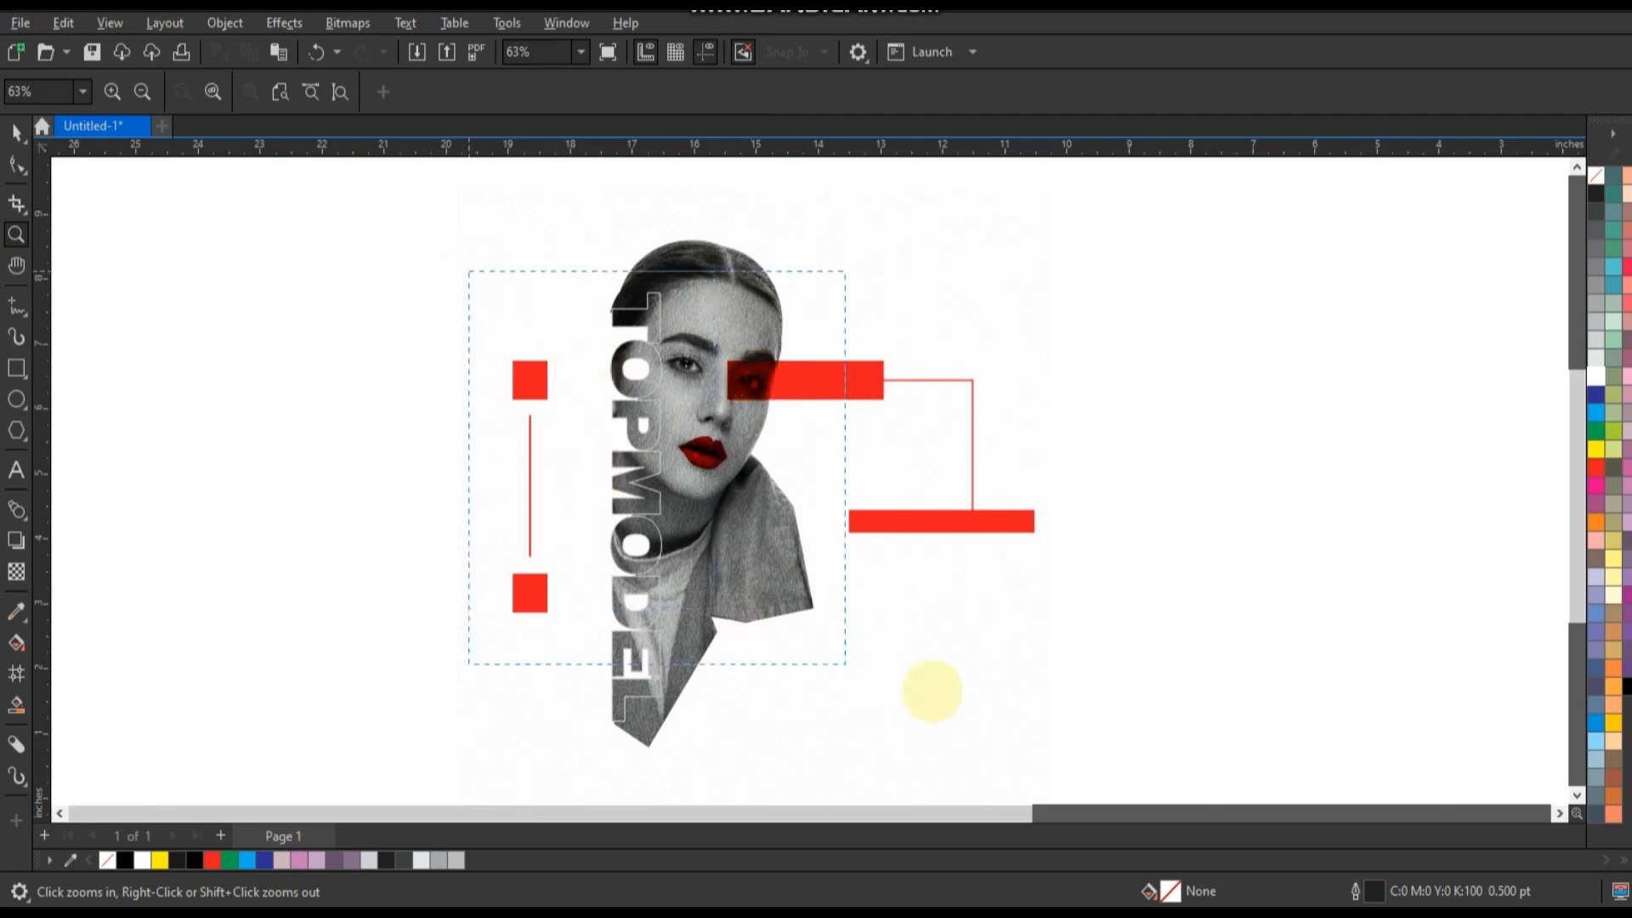